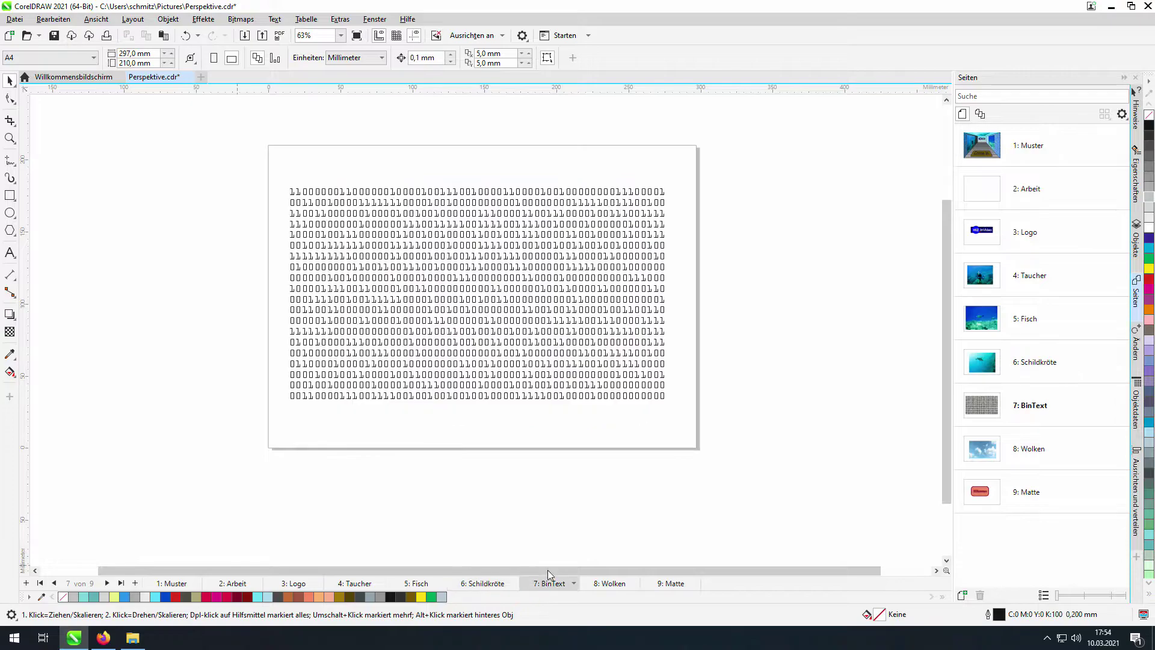
- View the Wolken and Matte pages, return to page Arbeit and show the object data
{"action": "left_click", "coordinate": [616, 584]}
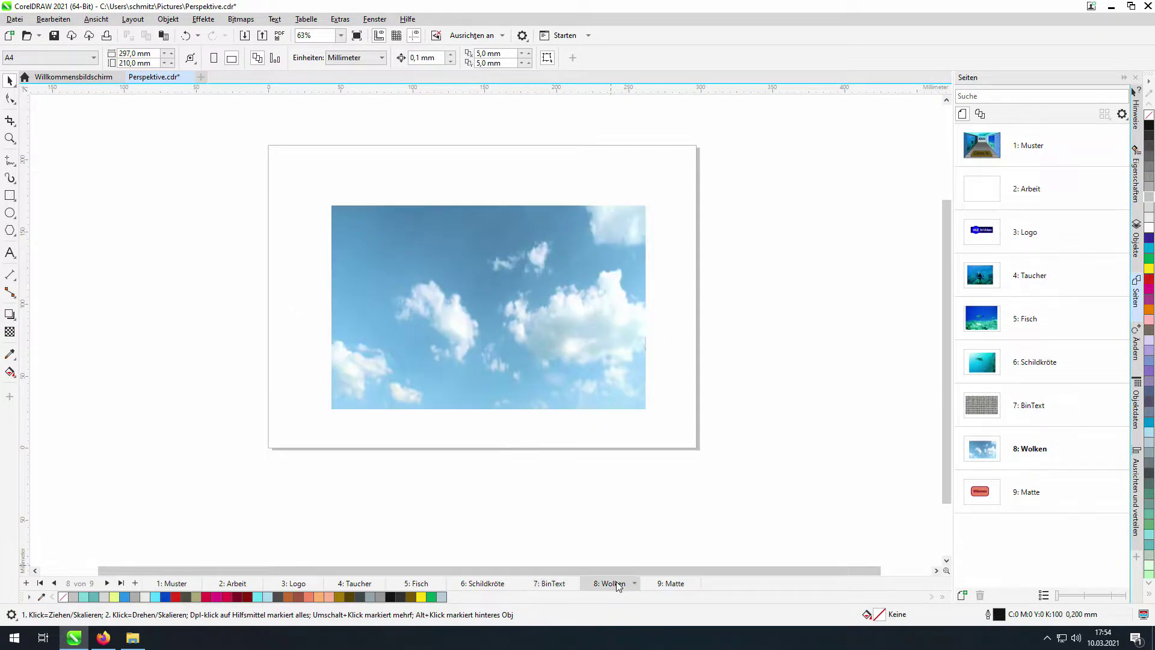
{"action": "left_click", "coordinate": [673, 585]}
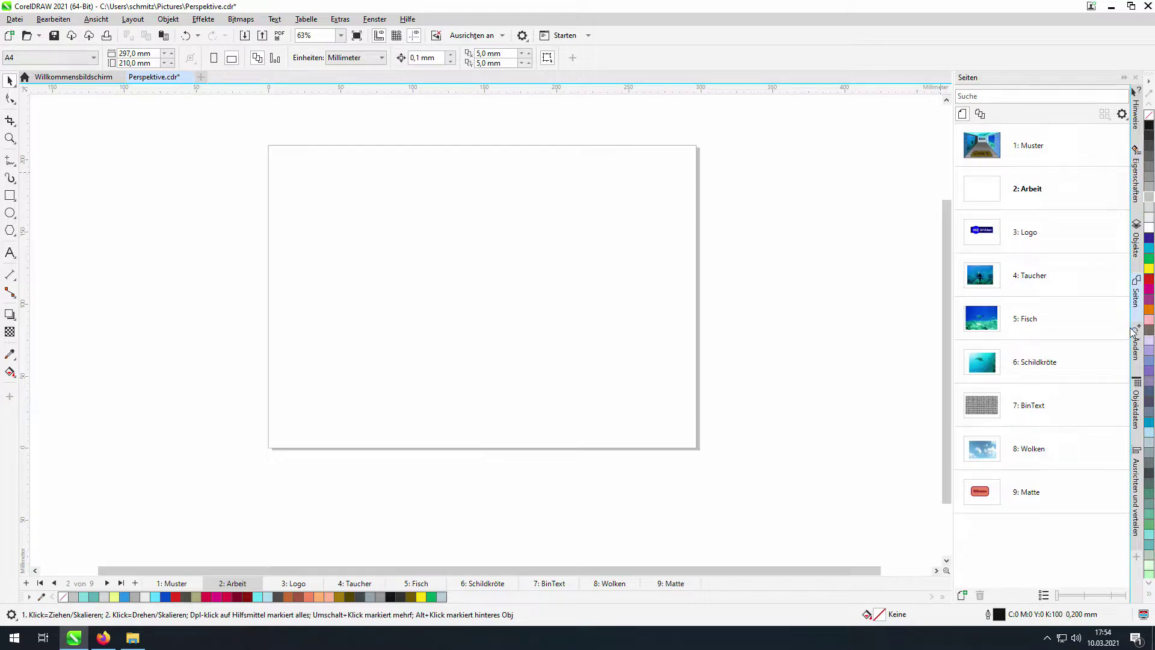
{"action": "left_click", "coordinate": [1137, 419]}
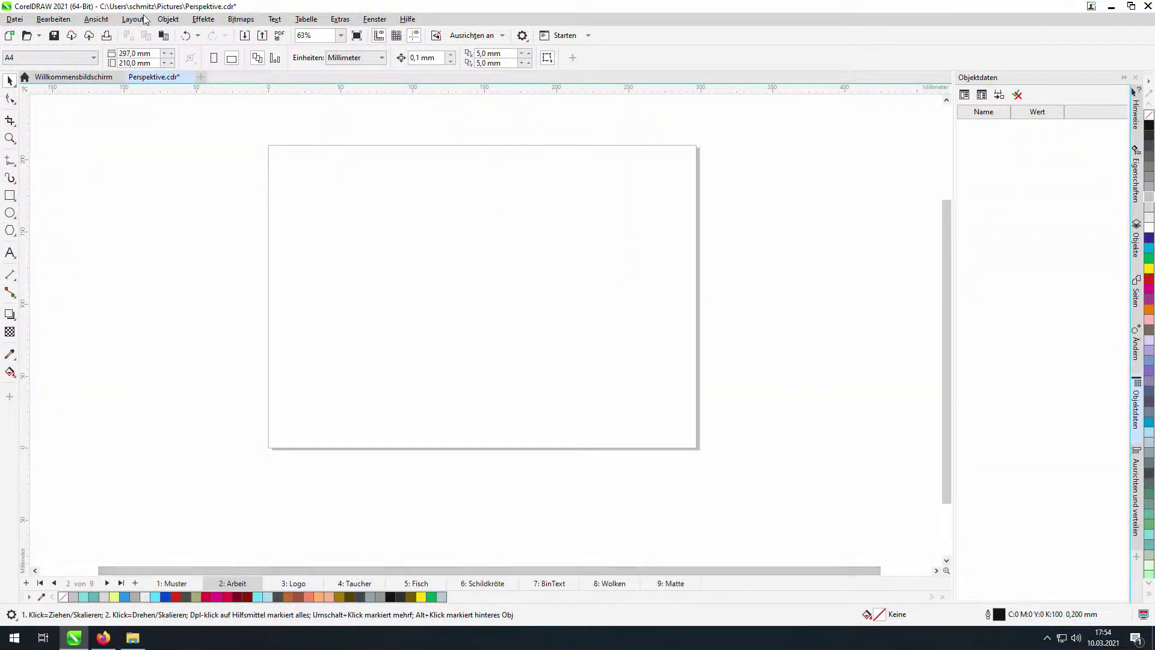
- Display all pages together in multipage view and shift the diver picture slightly on the Taucher page
{"action": "left_click", "coordinate": [96, 19]}
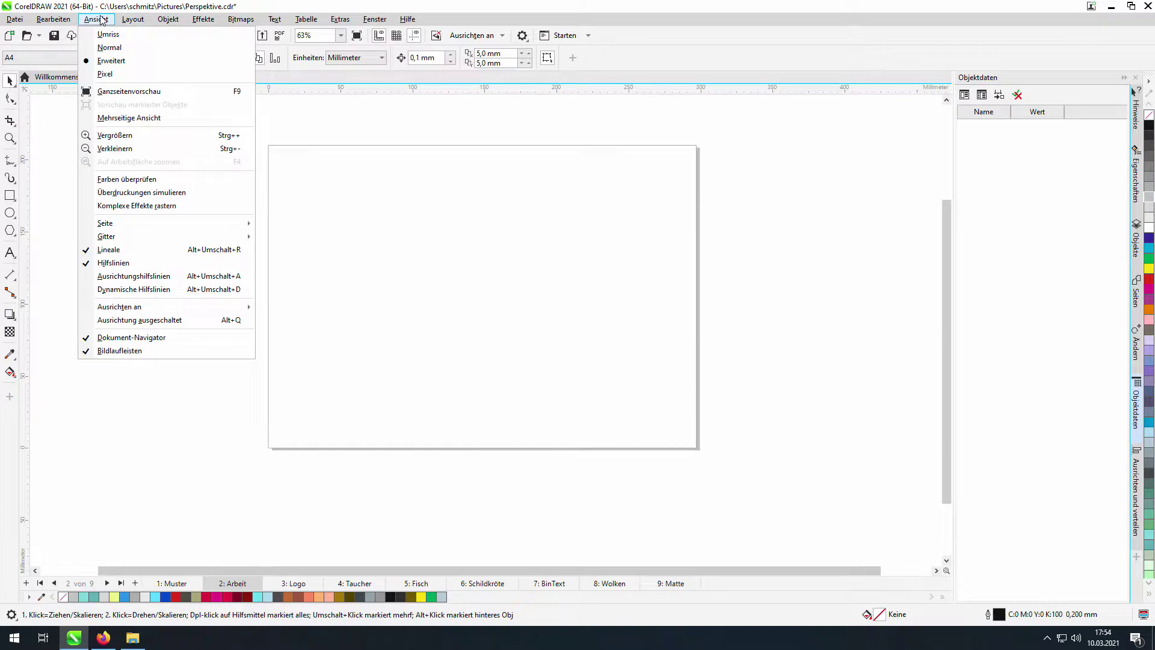
{"action": "left_click", "coordinate": [149, 119]}
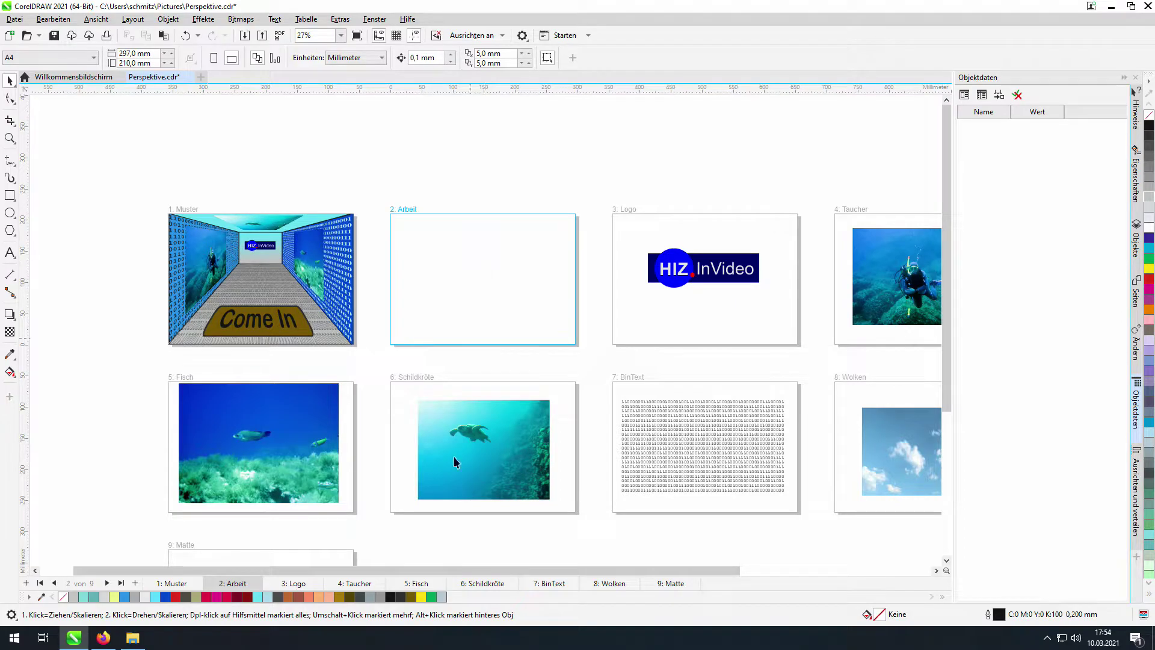
{"action": "left_click_drag", "start_coordinate": [556, 570], "coordinate": [678, 547]}
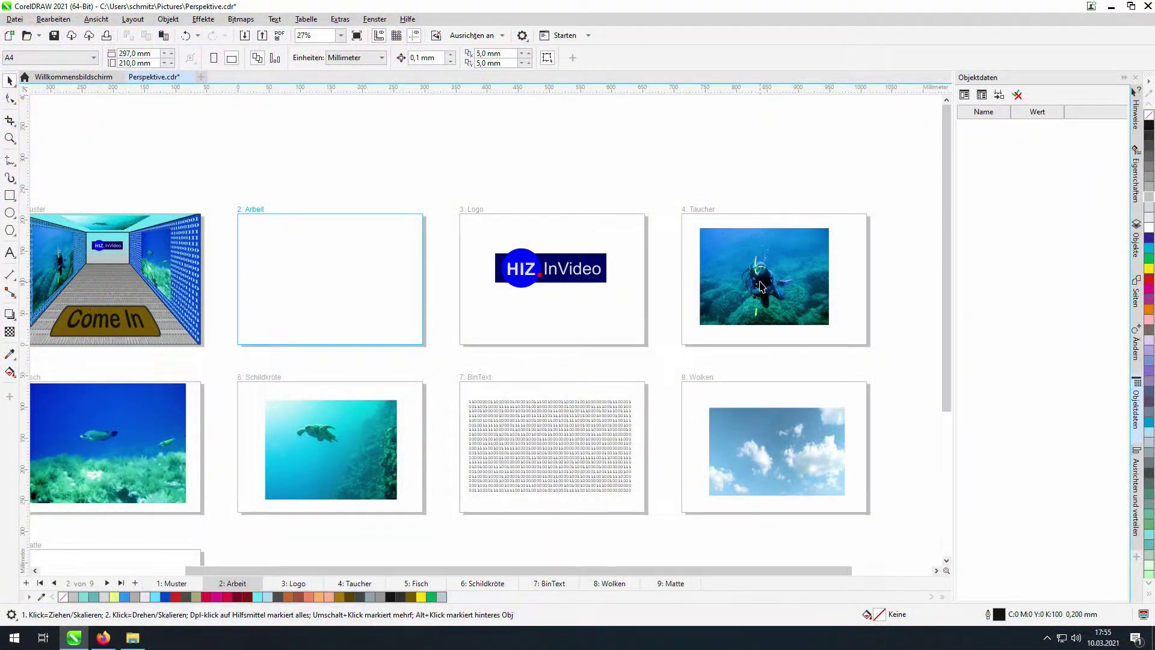
{"action": "left_click_drag", "start_coordinate": [760, 283], "coordinate": [787, 278]}
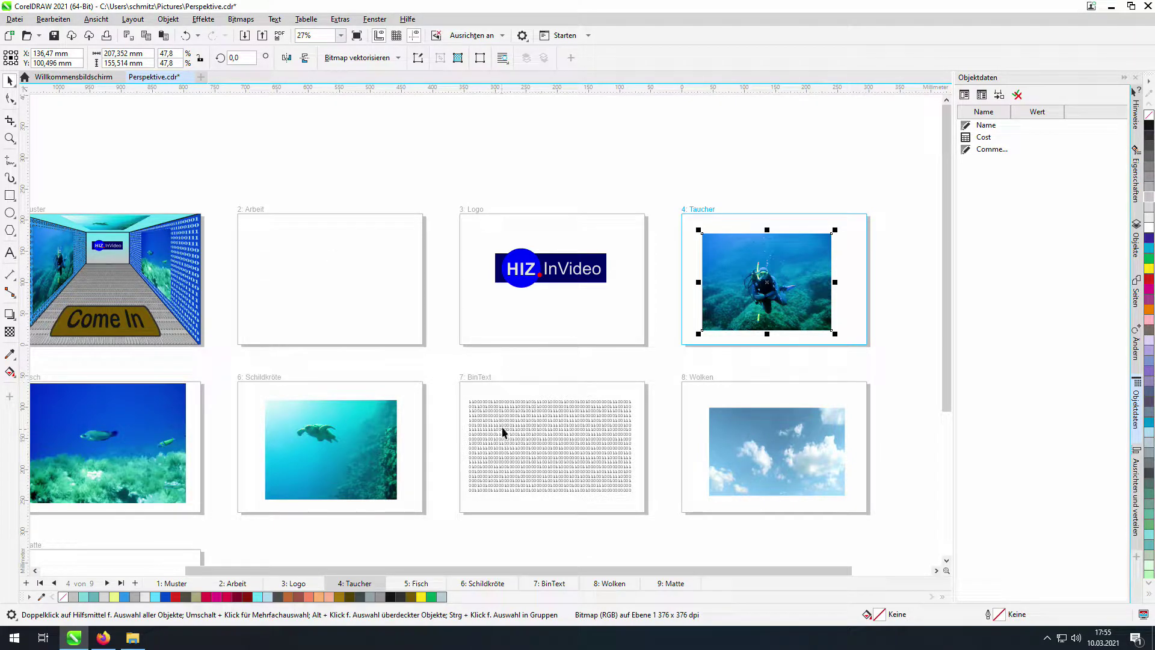
- Make the empty page Arbeit active, turn off multipage view and enlarge that page in the window
{"action": "scroll", "coordinate": [503, 431], "scroll_direction": "down", "scroll_amount": 1}
{"action": "scroll", "coordinate": [334, 493], "scroll_direction": "down", "scroll_amount": 1}
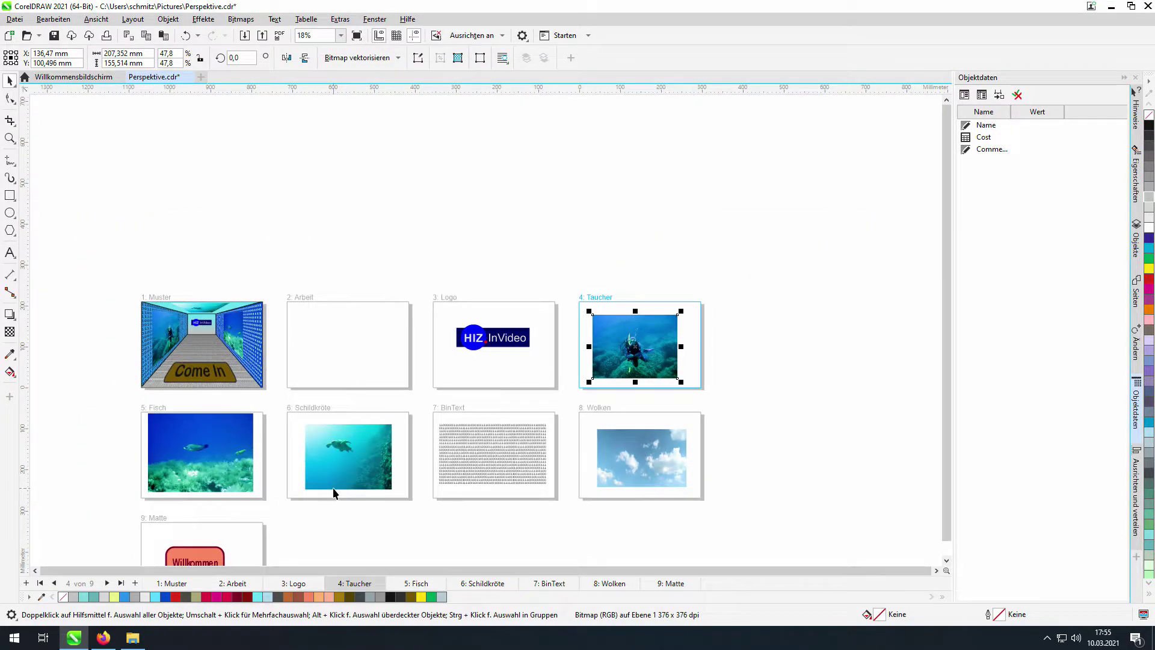
{"action": "scroll", "coordinate": [340, 478], "scroll_direction": "up", "scroll_amount": 1}
{"action": "left_click", "coordinate": [374, 308]}
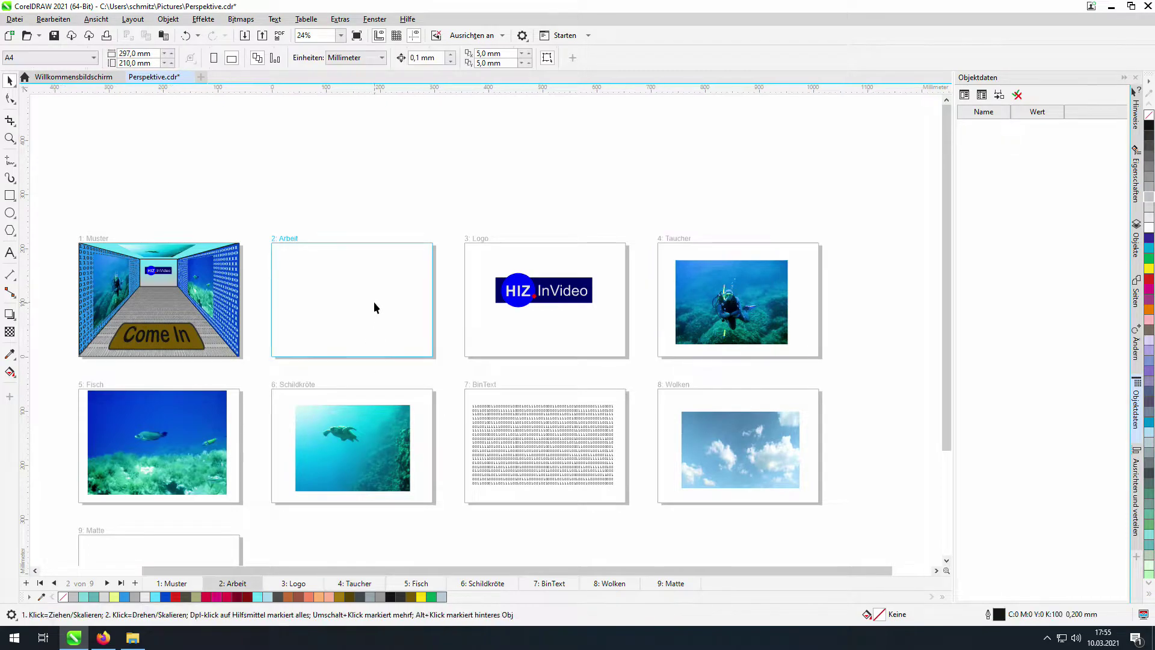
{"action": "left_click", "coordinate": [89, 19]}
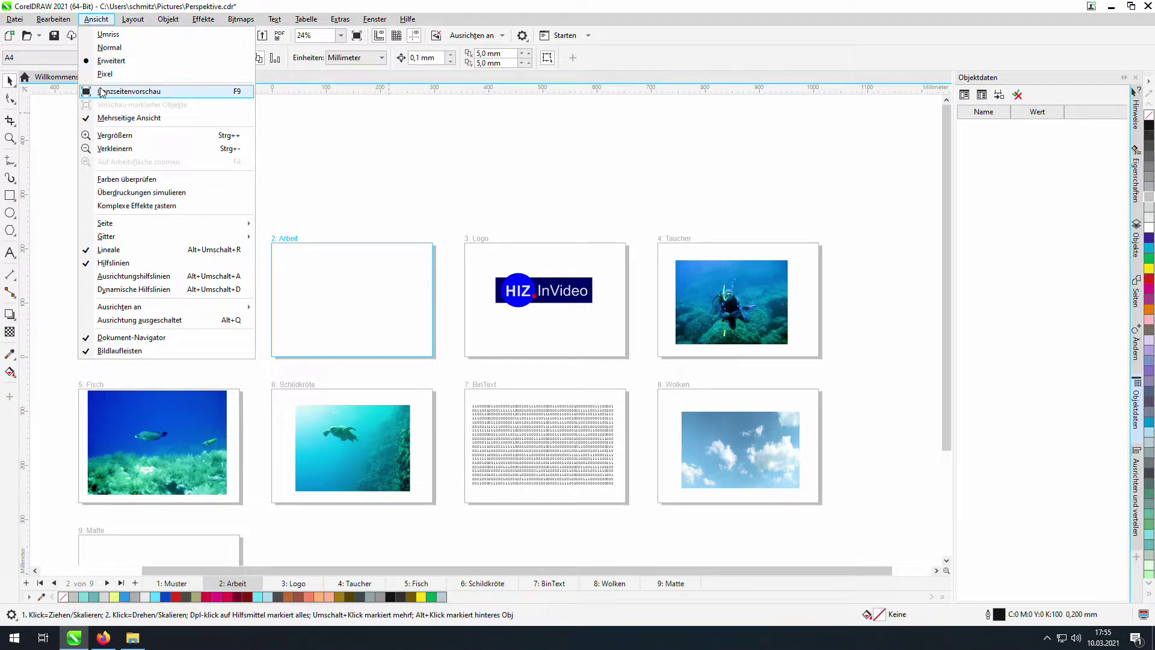
{"action": "left_click", "coordinate": [108, 118]}
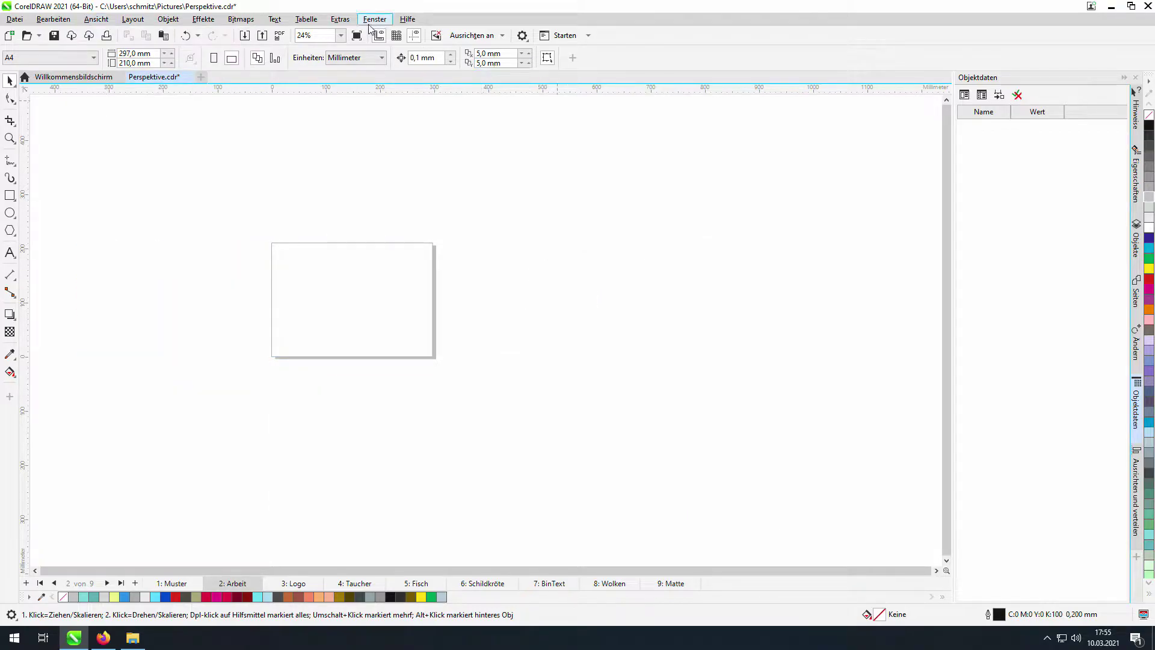
{"action": "left_click", "coordinate": [339, 36]}
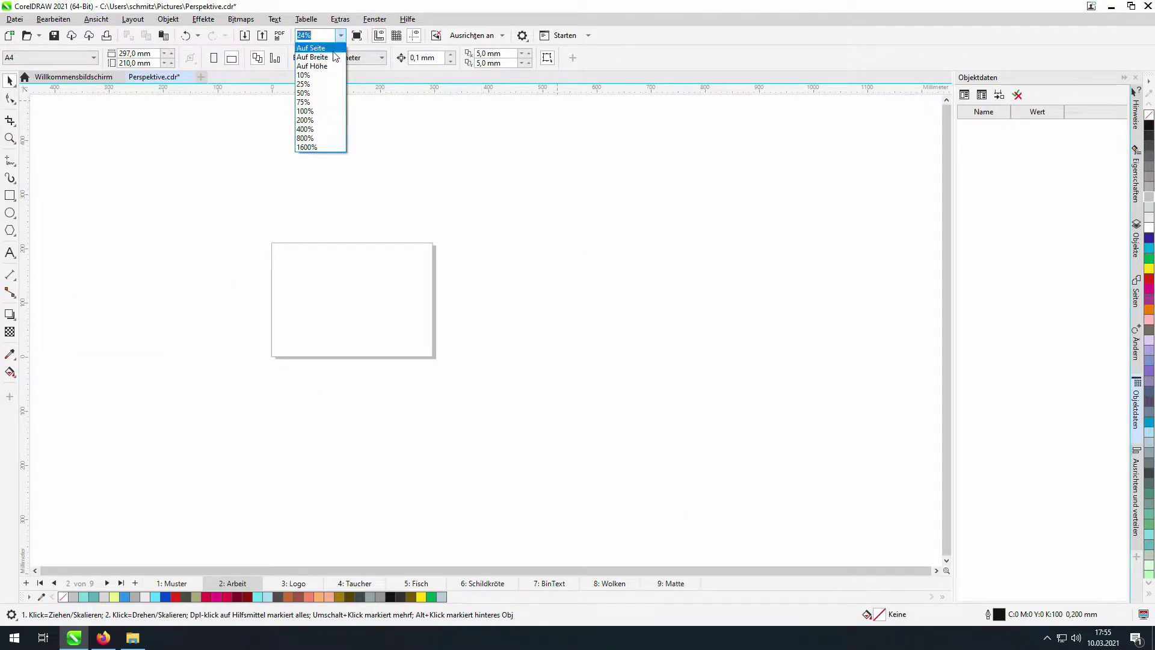
{"action": "left_click", "coordinate": [335, 56]}
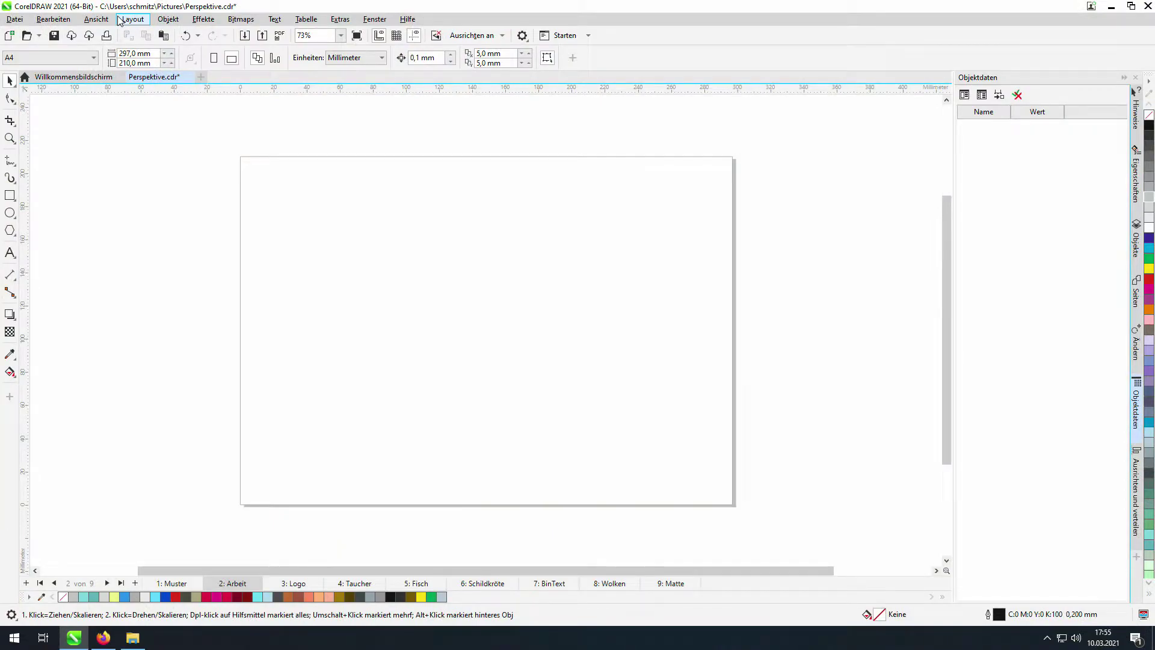
- Create a one-point perspective field covering the Arbeit page and move its horizon and vanishing point into the upper part
{"action": "left_click", "coordinate": [173, 21]}
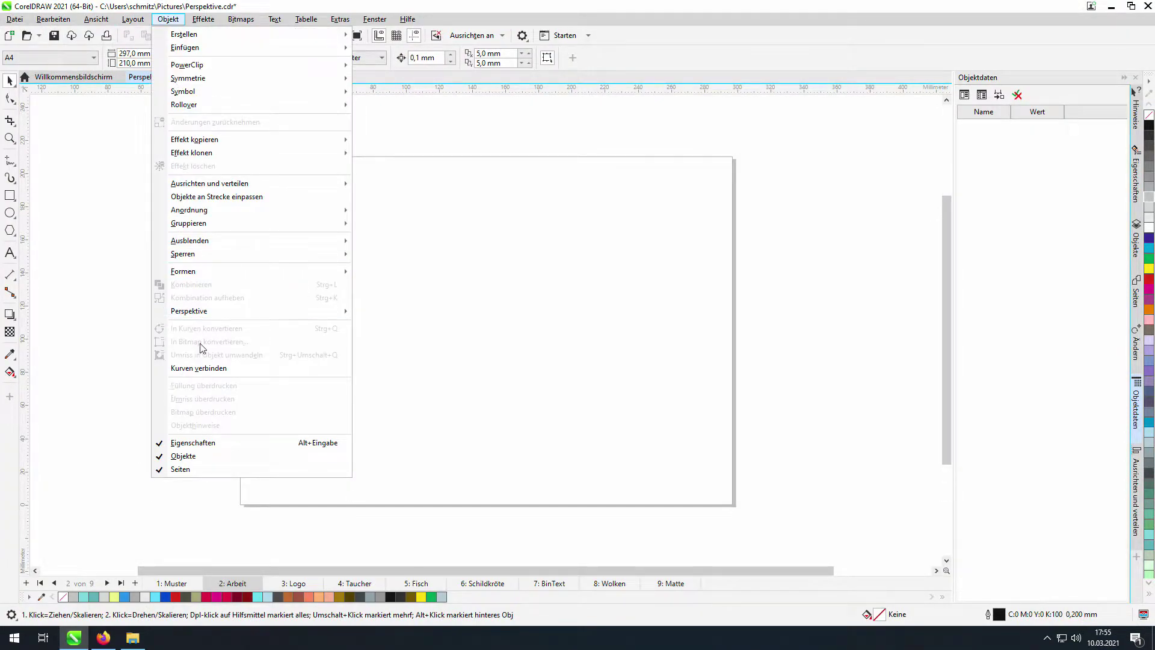
{"action": "mouse_move", "coordinate": [232, 311]}
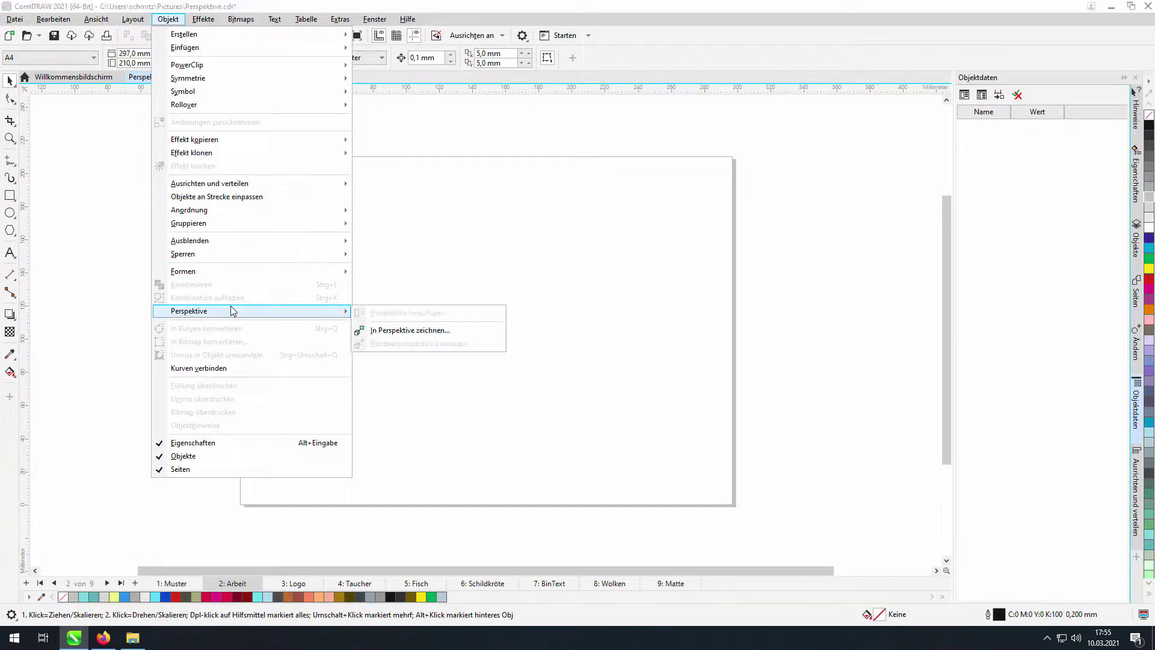
{"action": "left_click", "coordinate": [425, 331]}
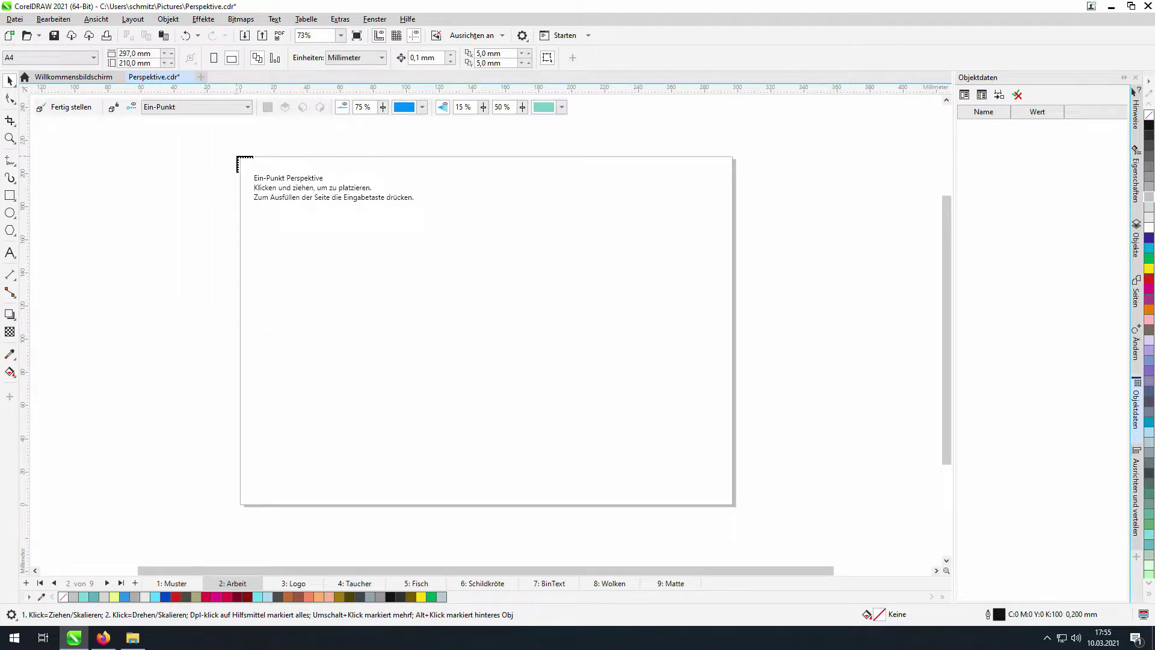
{"action": "left_click", "coordinate": [249, 107]}
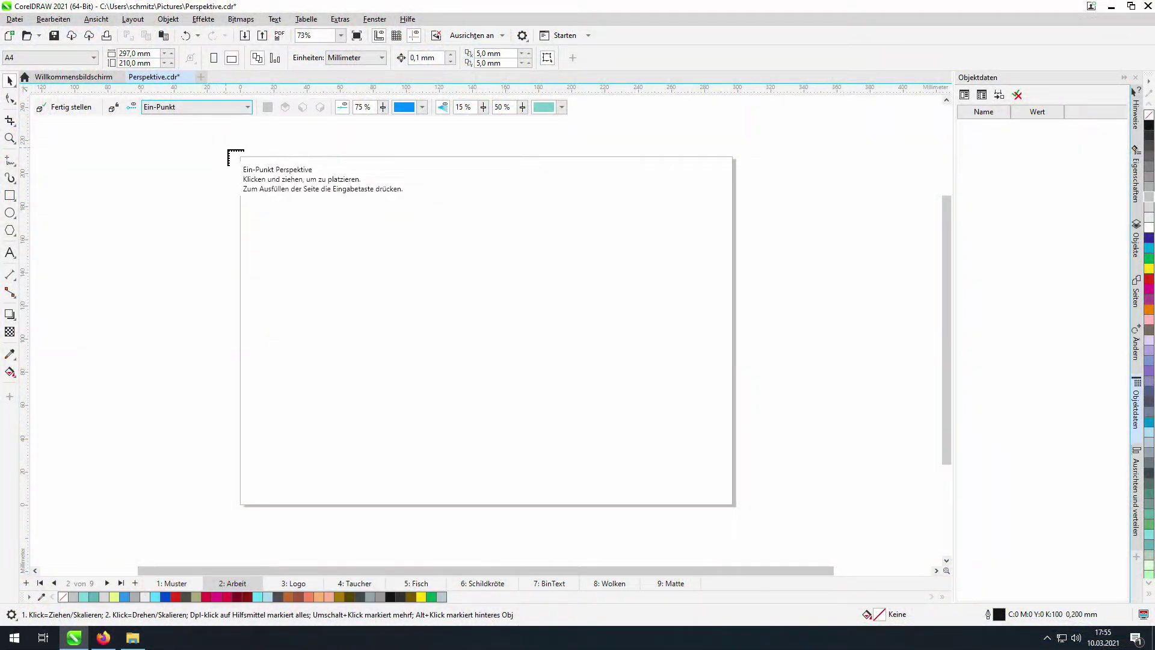
{"action": "left_click_drag", "start_coordinate": [241, 158], "coordinate": [739, 502]}
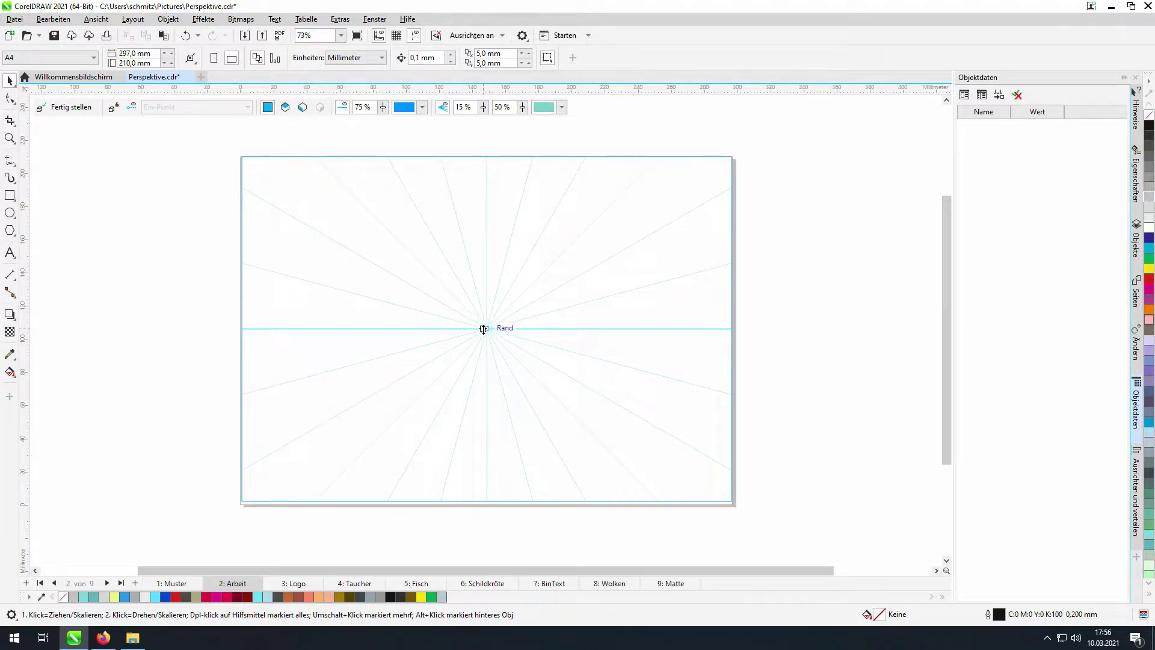
{"action": "left_click_drag", "start_coordinate": [488, 329], "coordinate": [472, 221]}
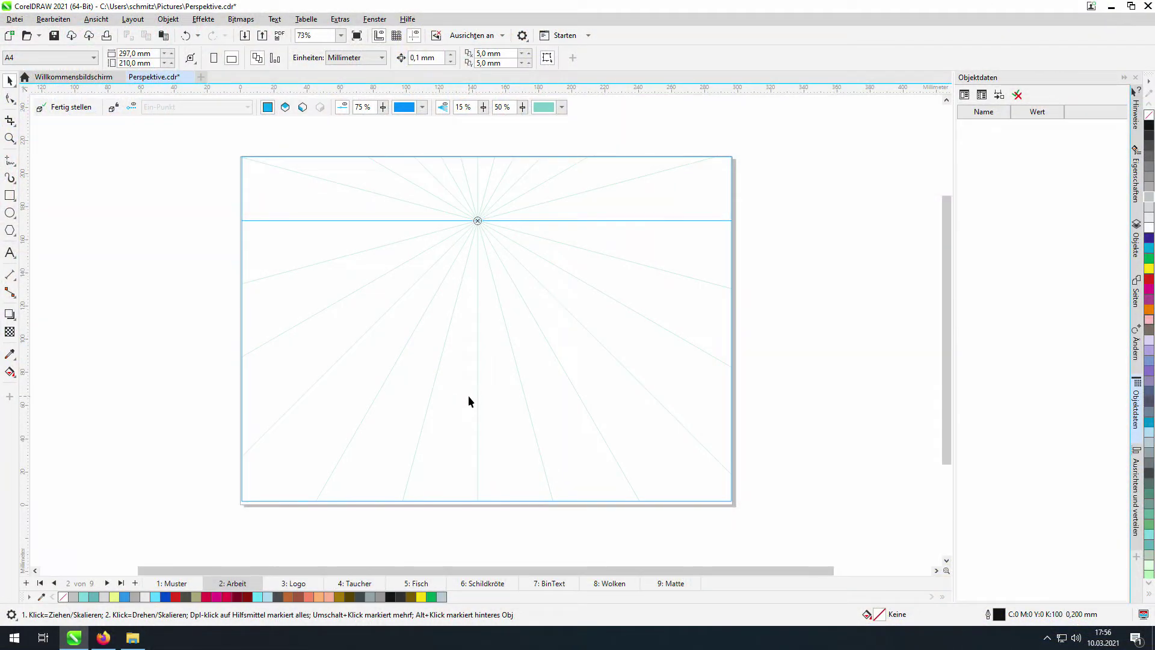
- Check the finished corridor on page Muster, then reopen the perspective group on page Arbeit for editing
{"action": "left_click", "coordinate": [172, 583]}
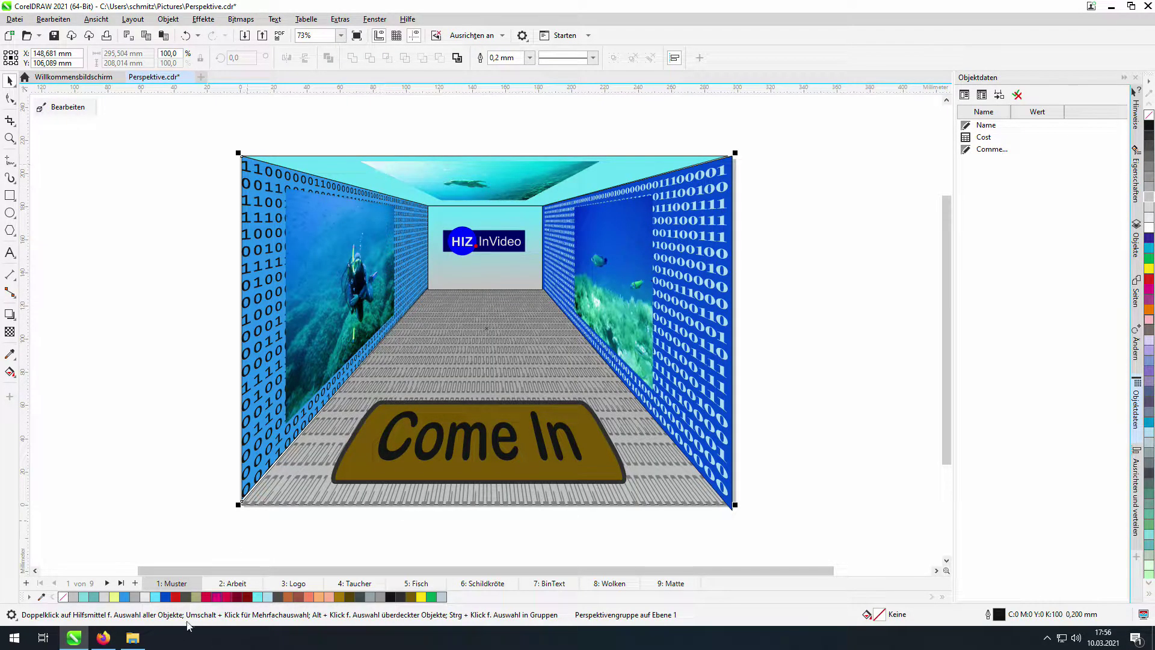
{"action": "left_click", "coordinate": [239, 589]}
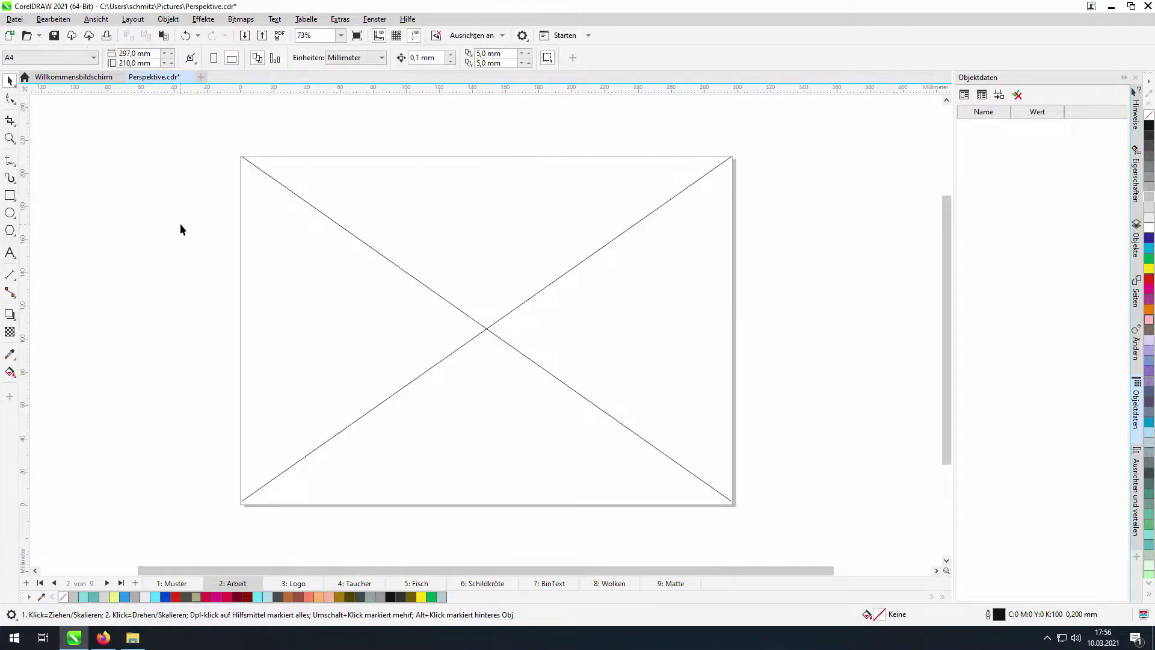
{"action": "left_click", "coordinate": [301, 198]}
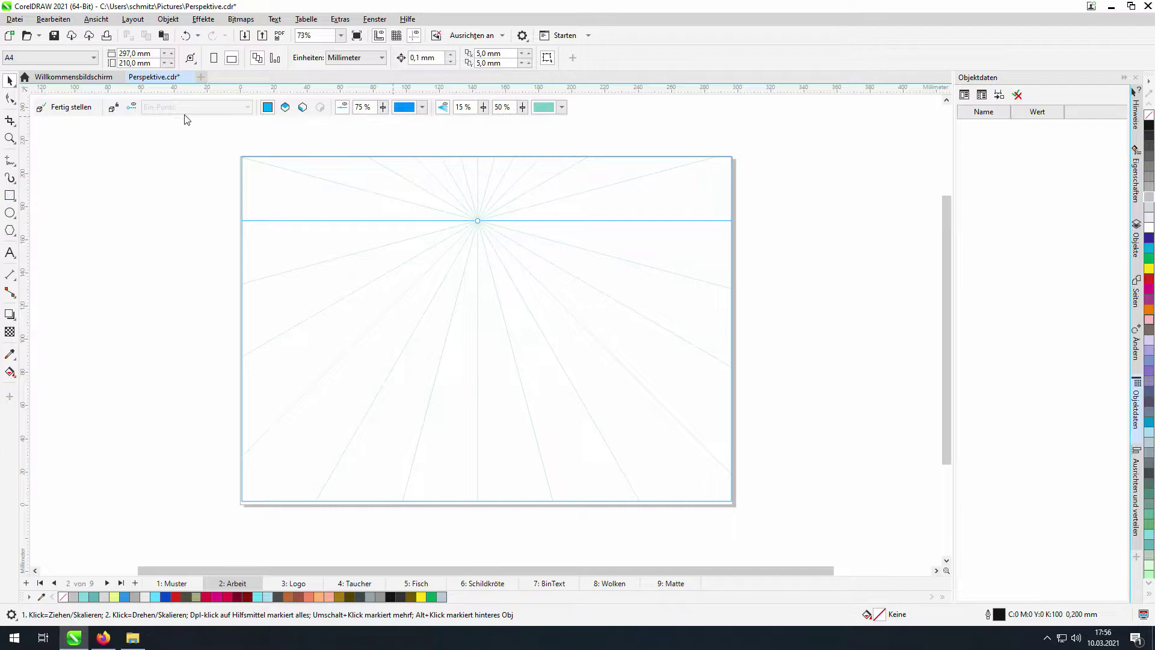
- Draw a rectangle about 86 × 166 mm from just below the horizon to the lower edge and fill it with 20% black
{"action": "left_click", "coordinate": [13, 196]}
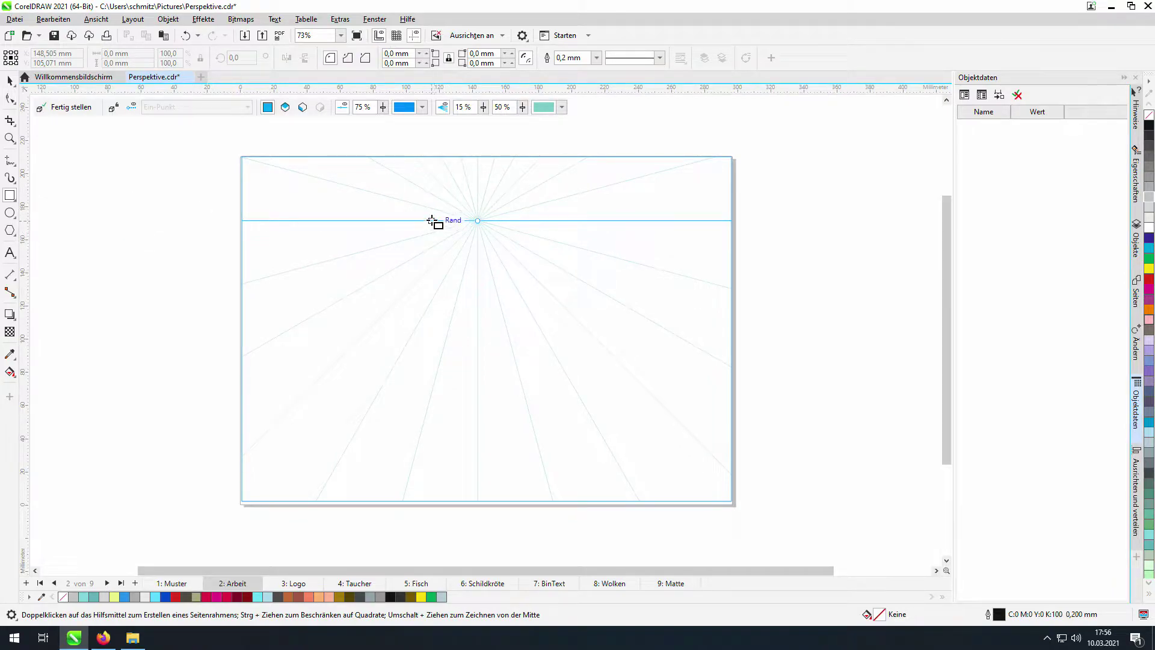
{"action": "left_click_drag", "start_coordinate": [430, 227], "coordinate": [573, 501]}
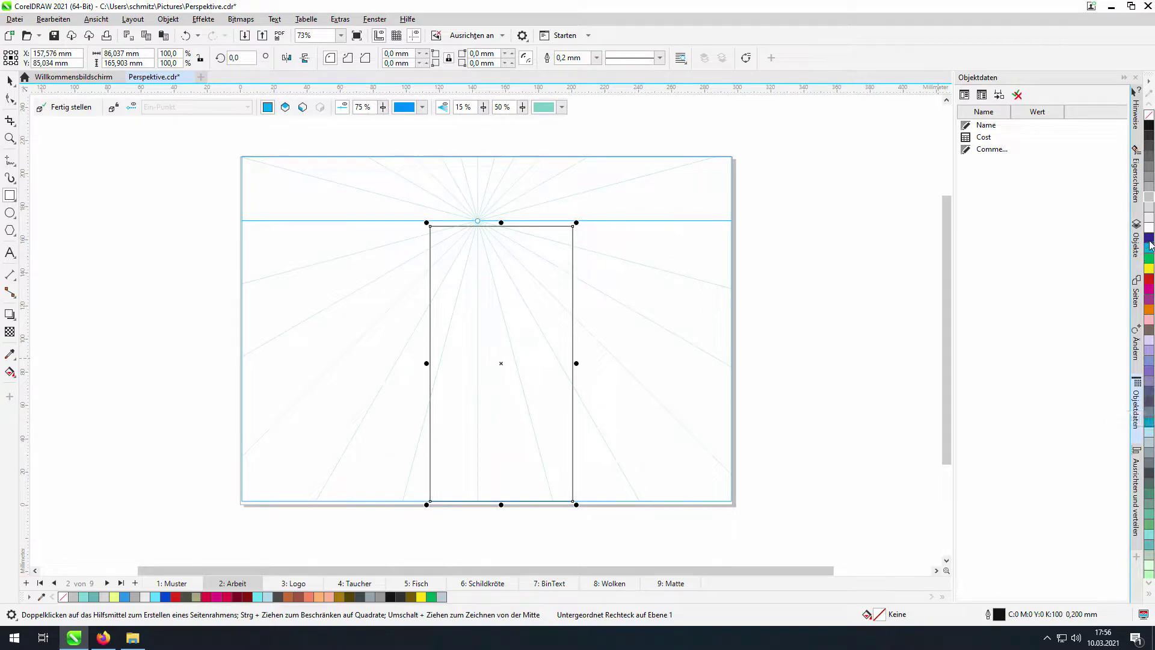
{"action": "left_click", "coordinate": [1149, 208]}
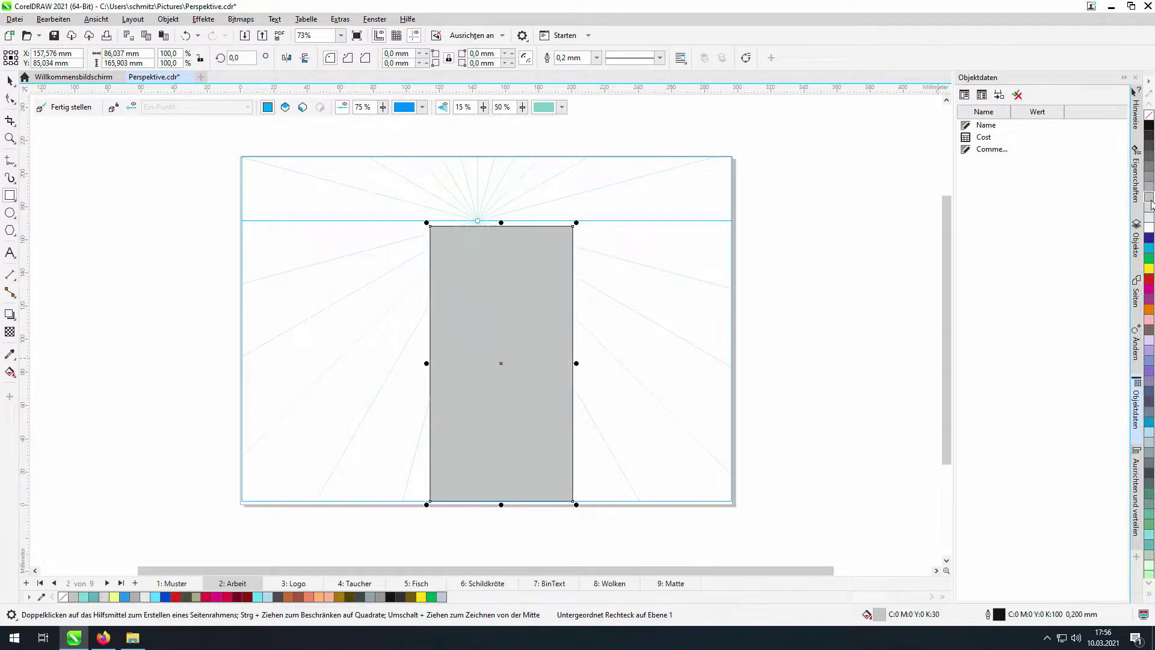
{"action": "left_click", "coordinate": [1150, 210]}
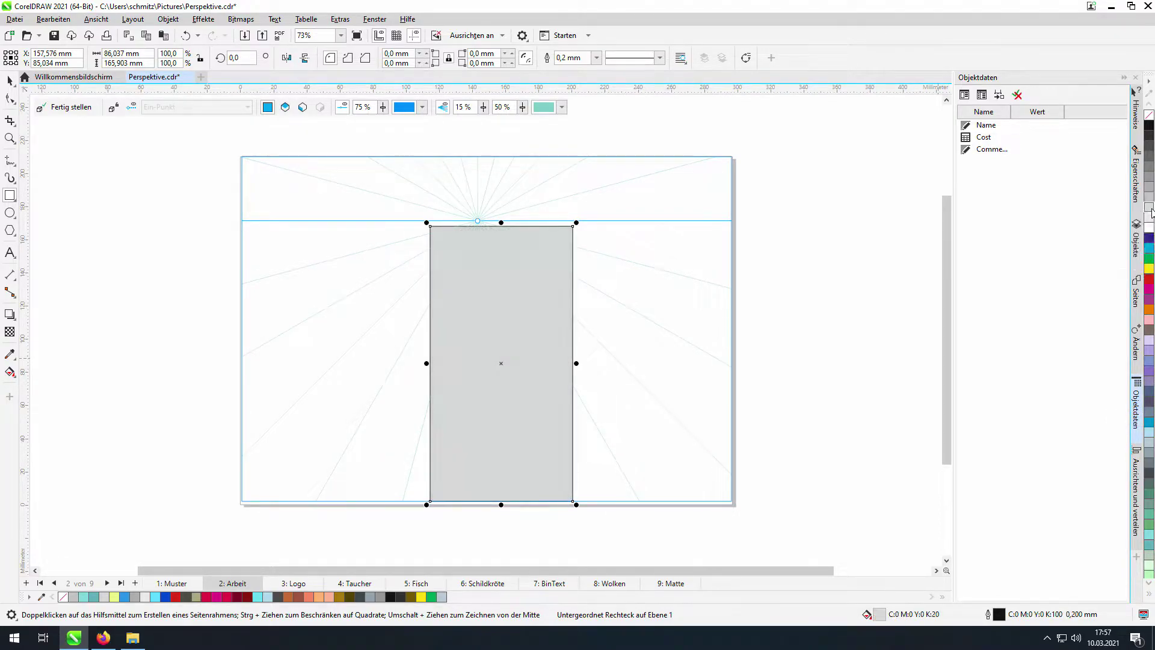
- Move the grey rectangle onto the top plane as a floor and resize it to about 295.5 mm wide, spanning the field's lower edge
{"action": "right_click", "coordinate": [488, 280]}
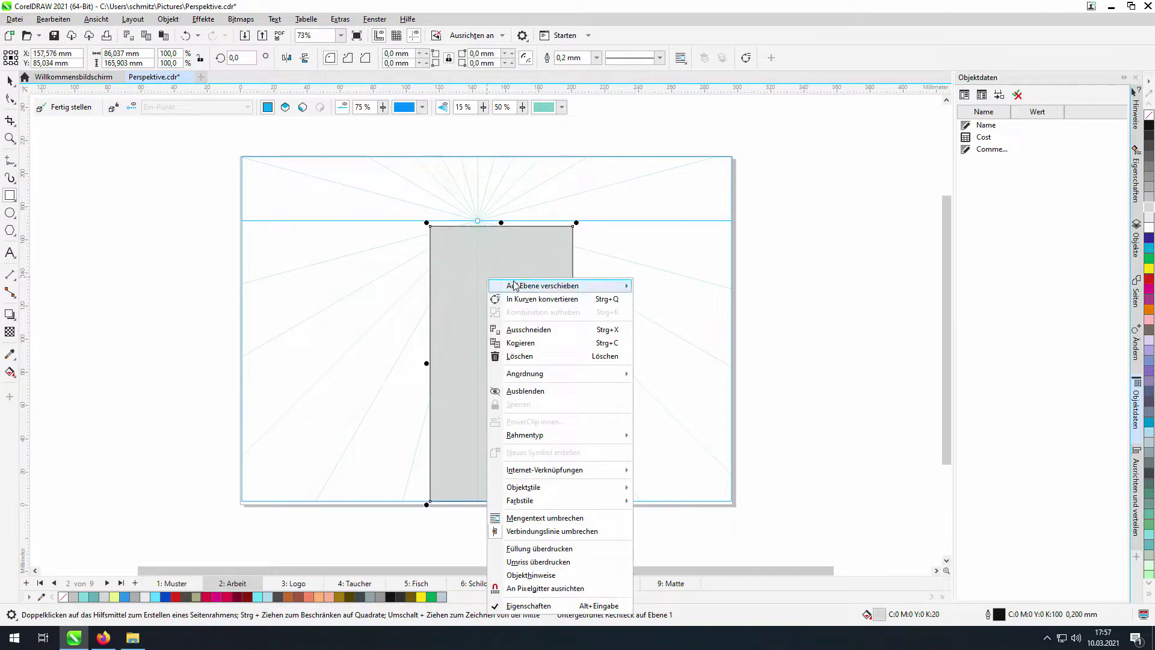
{"action": "mouse_move", "coordinate": [516, 286]}
{"action": "left_click", "coordinate": [681, 284]}
{"action": "left_click", "coordinate": [684, 285]}
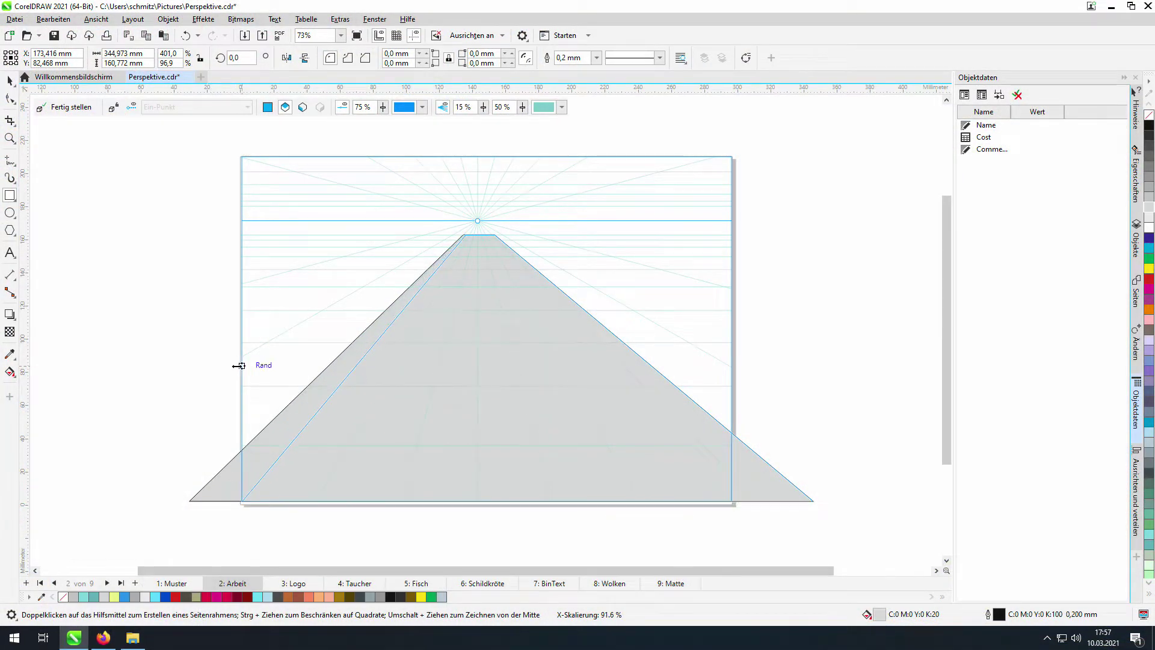
{"action": "left_click_drag", "start_coordinate": [239, 365], "coordinate": [239, 366]}
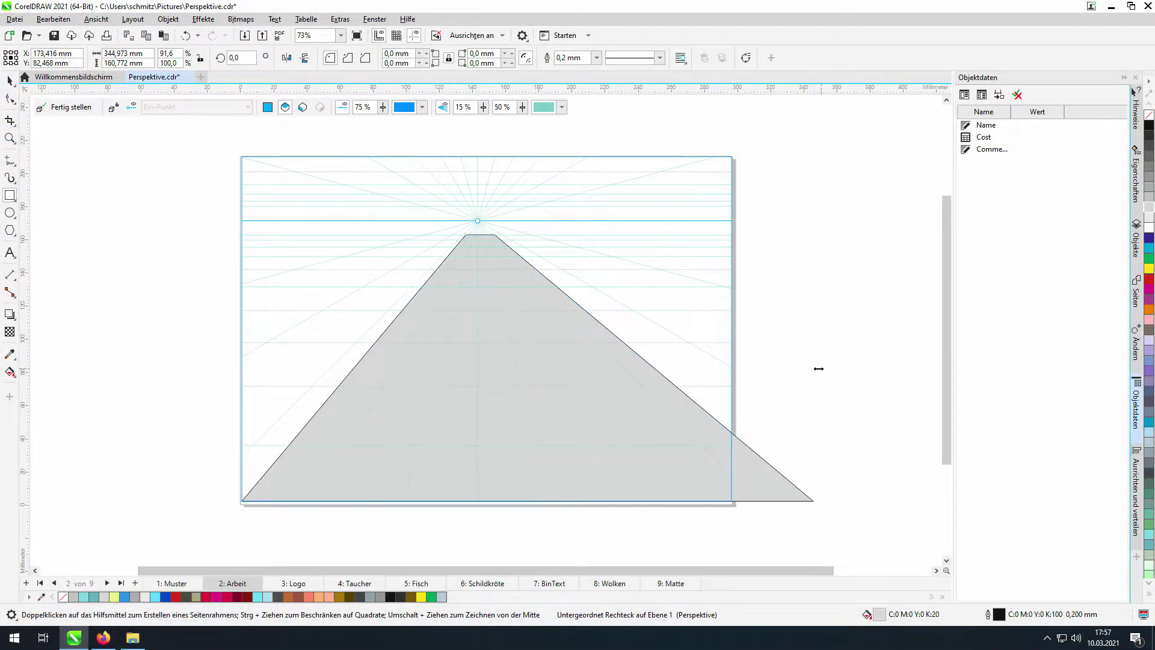
{"action": "left_click_drag", "start_coordinate": [818, 368], "coordinate": [740, 404]}
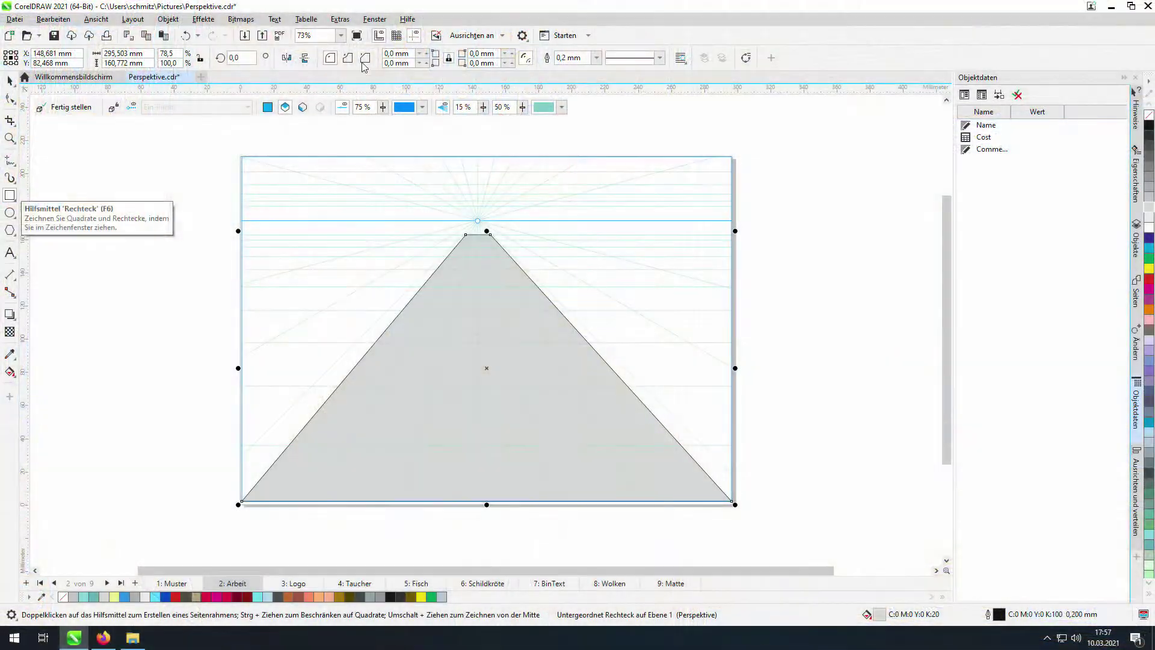
- On the front plane, draw a rectangle about 76 × 154 mm at the left edge and fill it light green (C20 M0 Y20 K0)
{"action": "left_click", "coordinate": [268, 108]}
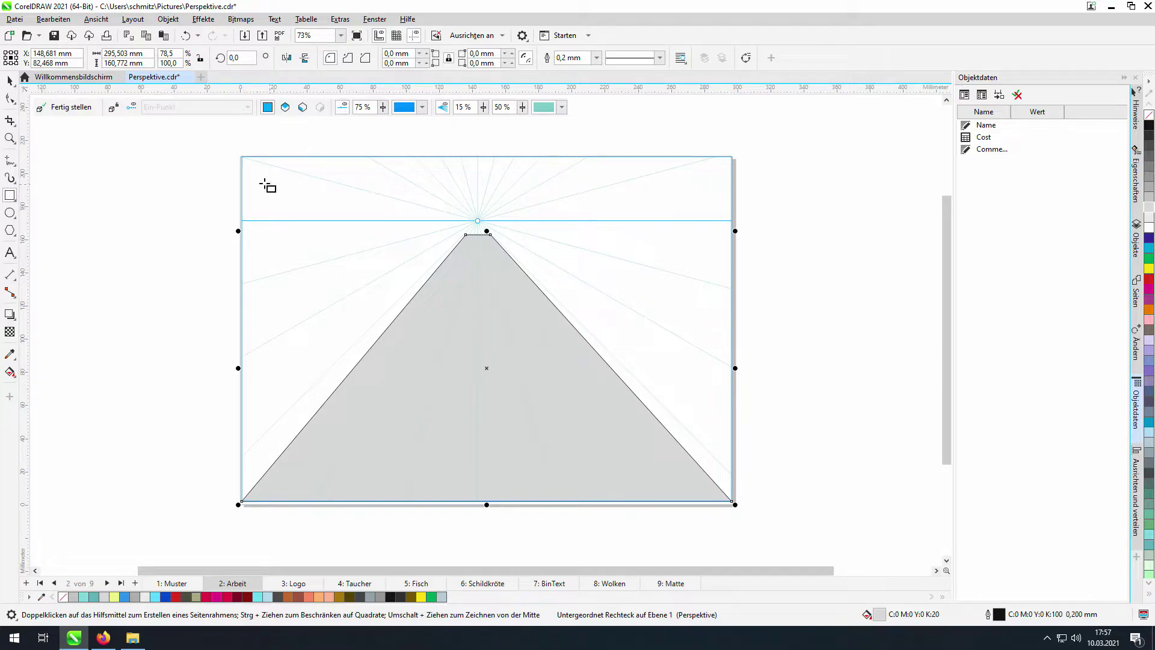
{"action": "left_click_drag", "start_coordinate": [246, 228], "coordinate": [381, 482]}
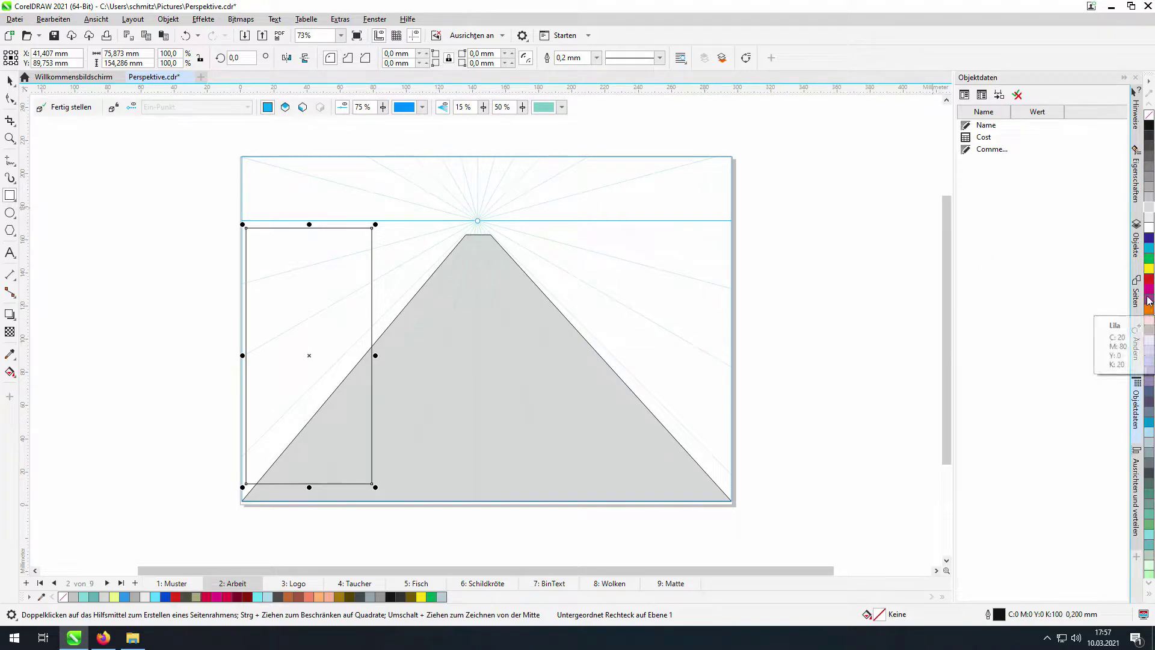
{"action": "left_click", "coordinate": [1147, 568]}
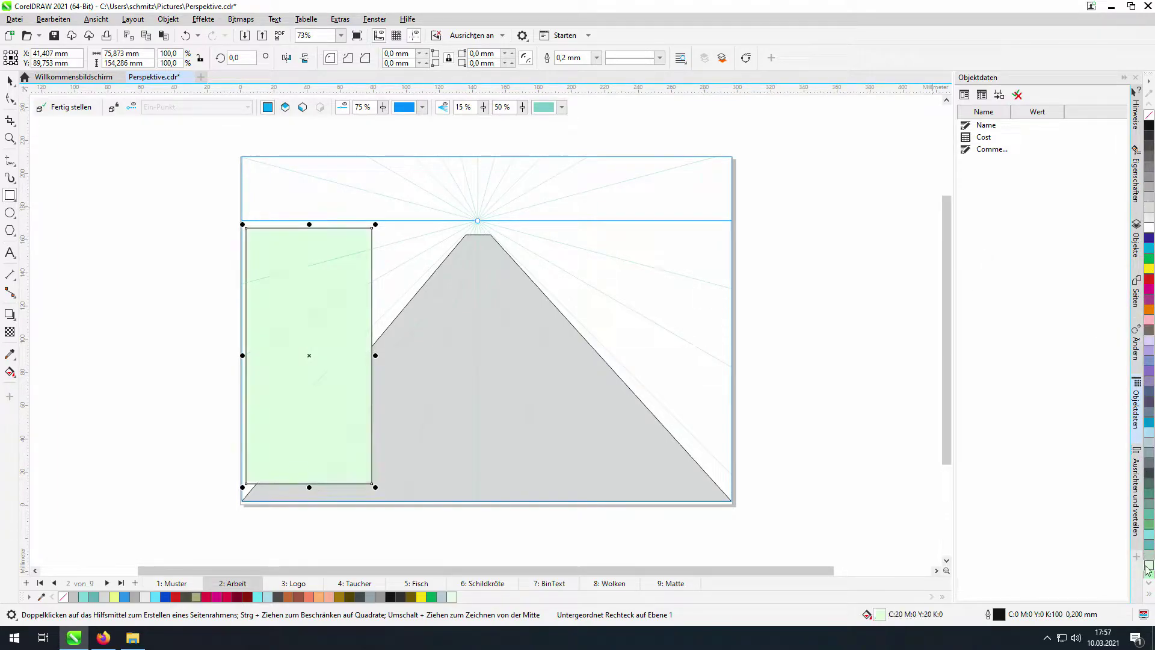
- Move the green rectangle onto the side plane and resize it to about 111.5 × 165 mm as the left wall, reaching up to the horizon
{"action": "right_click", "coordinate": [336, 293]}
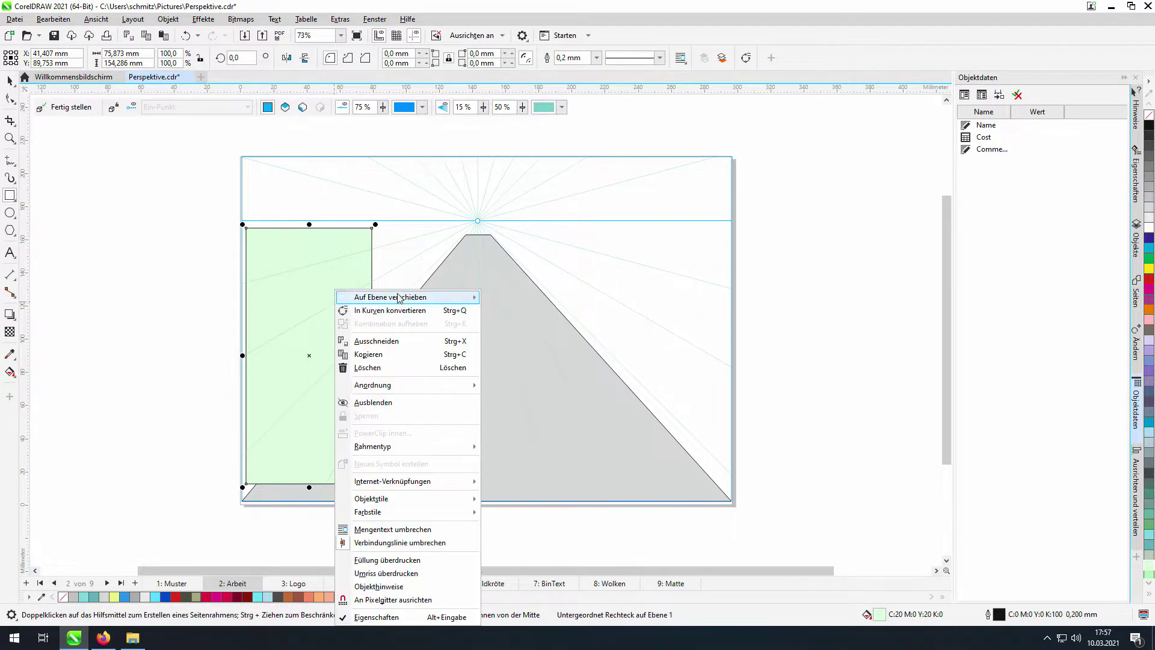
{"action": "mouse_move", "coordinate": [433, 292]}
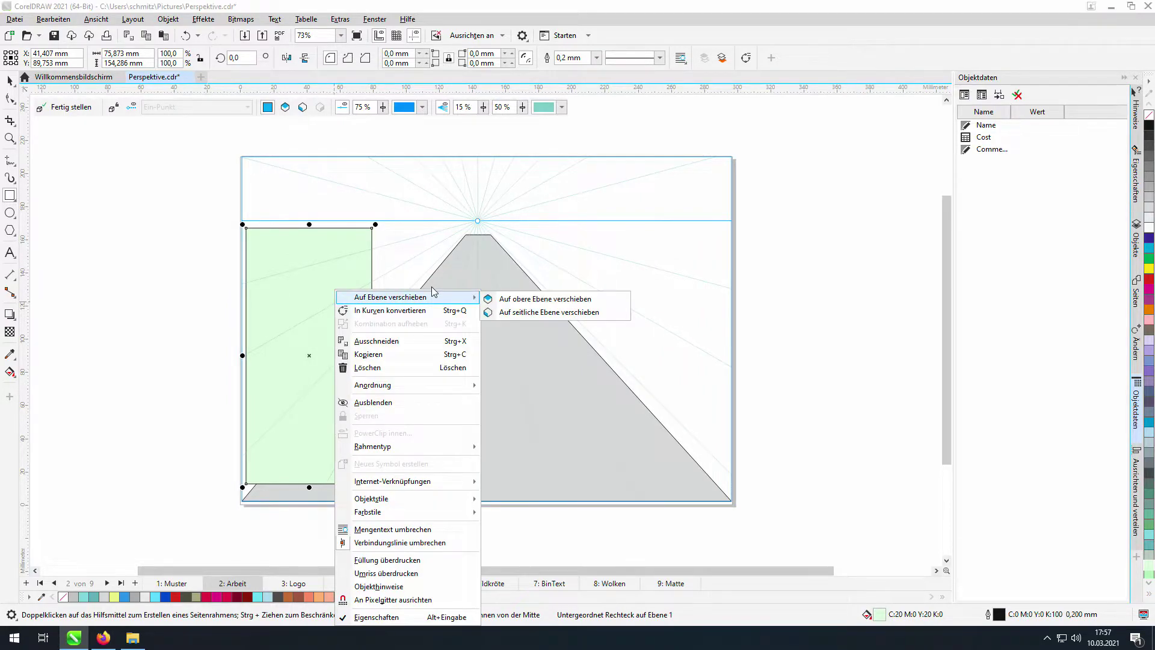
{"action": "left_click", "coordinate": [521, 313]}
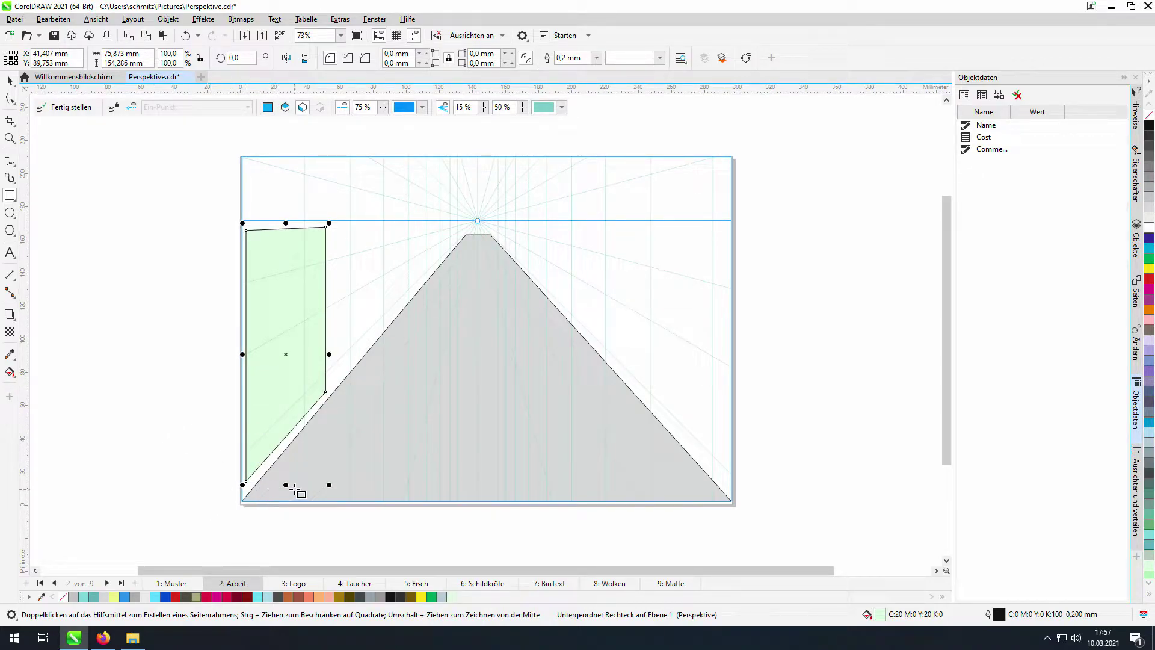
{"action": "left_click_drag", "start_coordinate": [284, 484], "coordinate": [284, 495]}
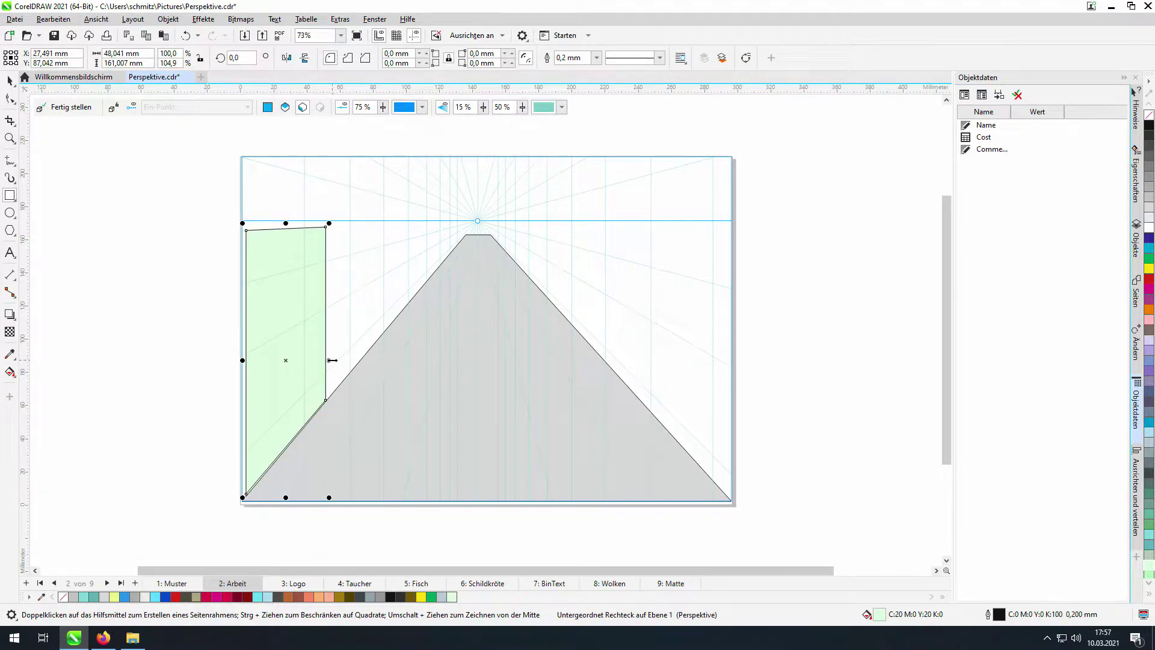
{"action": "left_click_drag", "start_coordinate": [332, 360], "coordinate": [442, 256]}
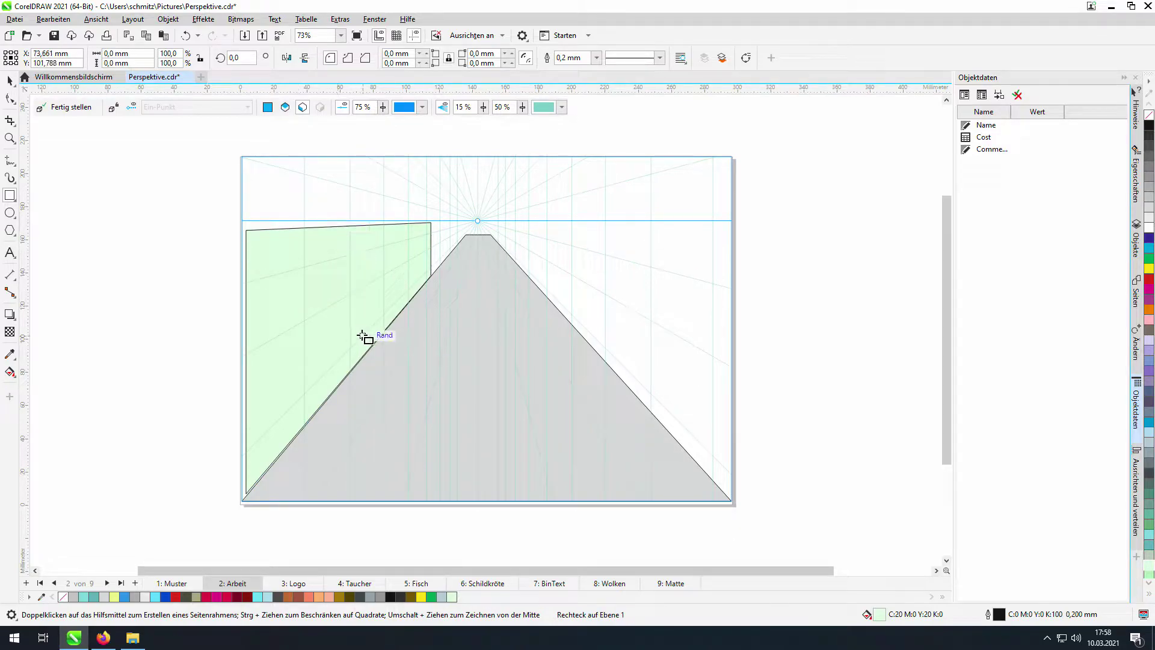
{"action": "left_click", "coordinate": [9, 82]}
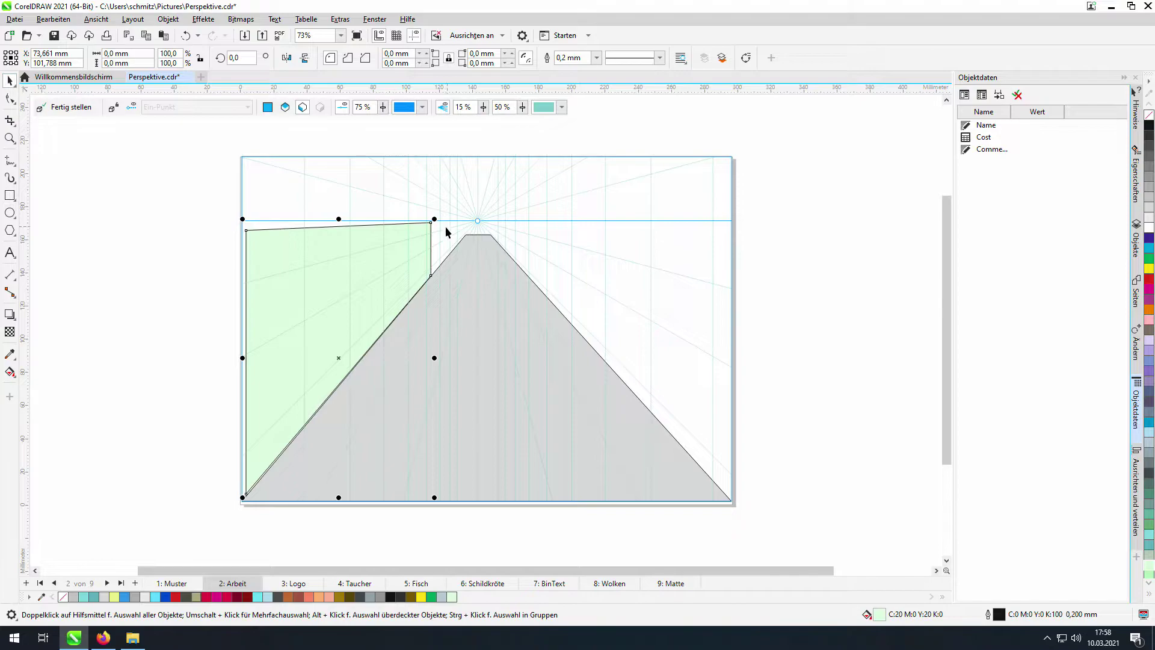
{"action": "left_click_drag", "start_coordinate": [339, 219], "coordinate": [336, 206]}
- Shorten the grey floor to about 138 mm high so its far edge meets the end of the green wall
{"action": "left_click", "coordinate": [486, 277]}
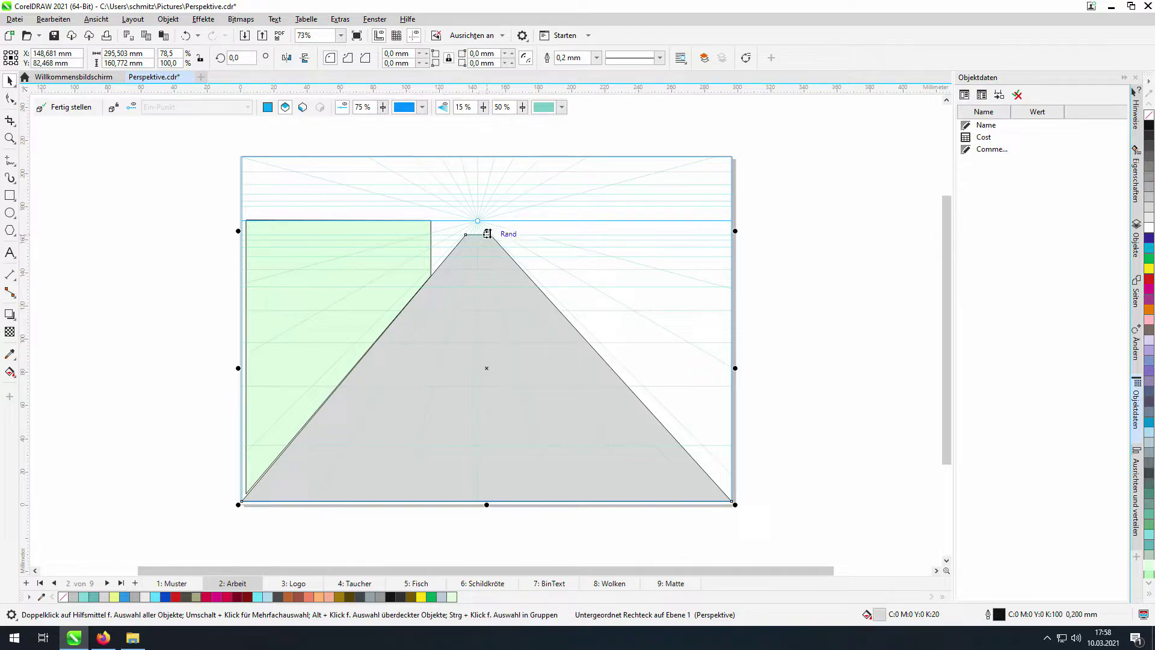
{"action": "left_click_drag", "start_coordinate": [488, 234], "coordinate": [489, 272]}
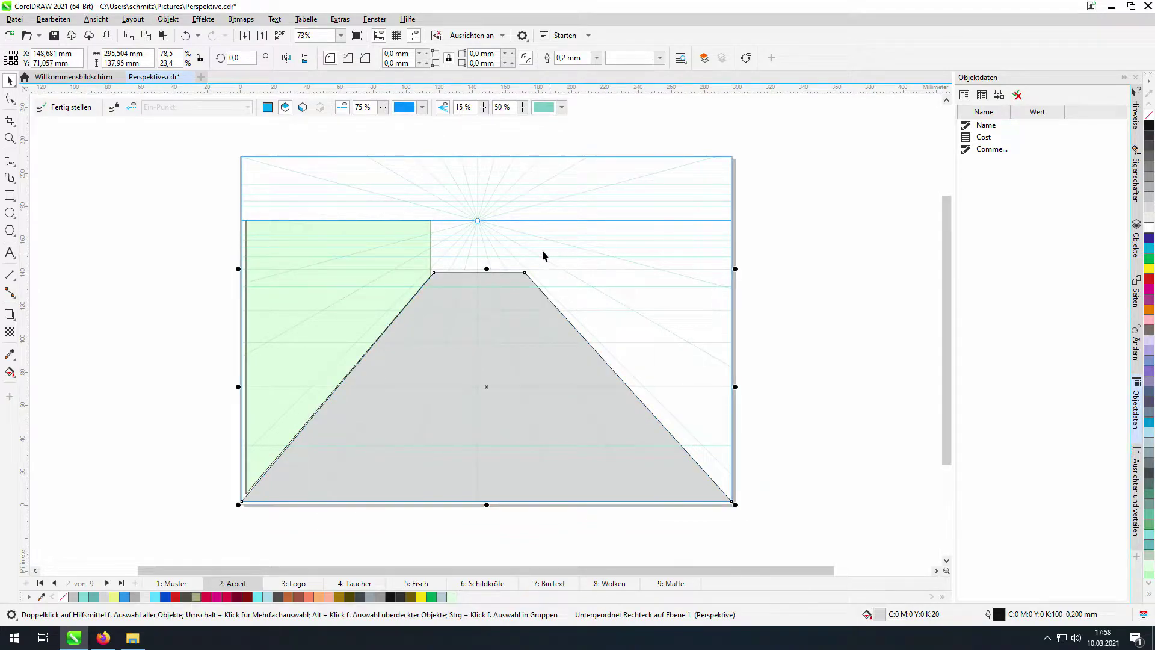
{"action": "left_click", "coordinate": [329, 352]}
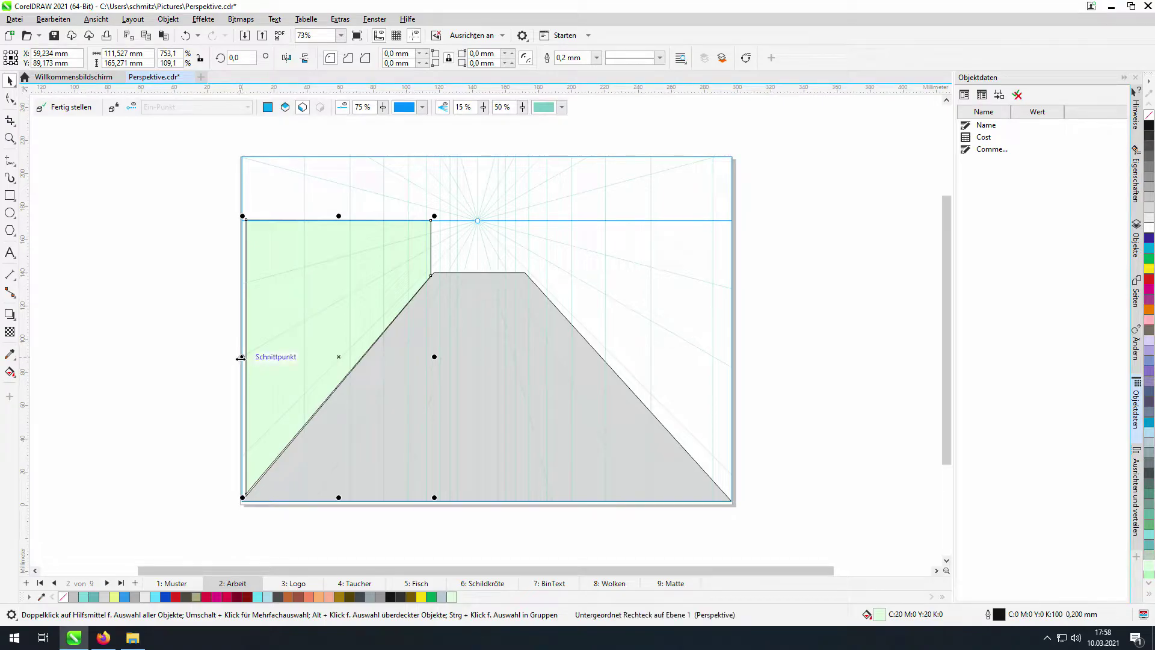
{"action": "key", "text": "Escape"}
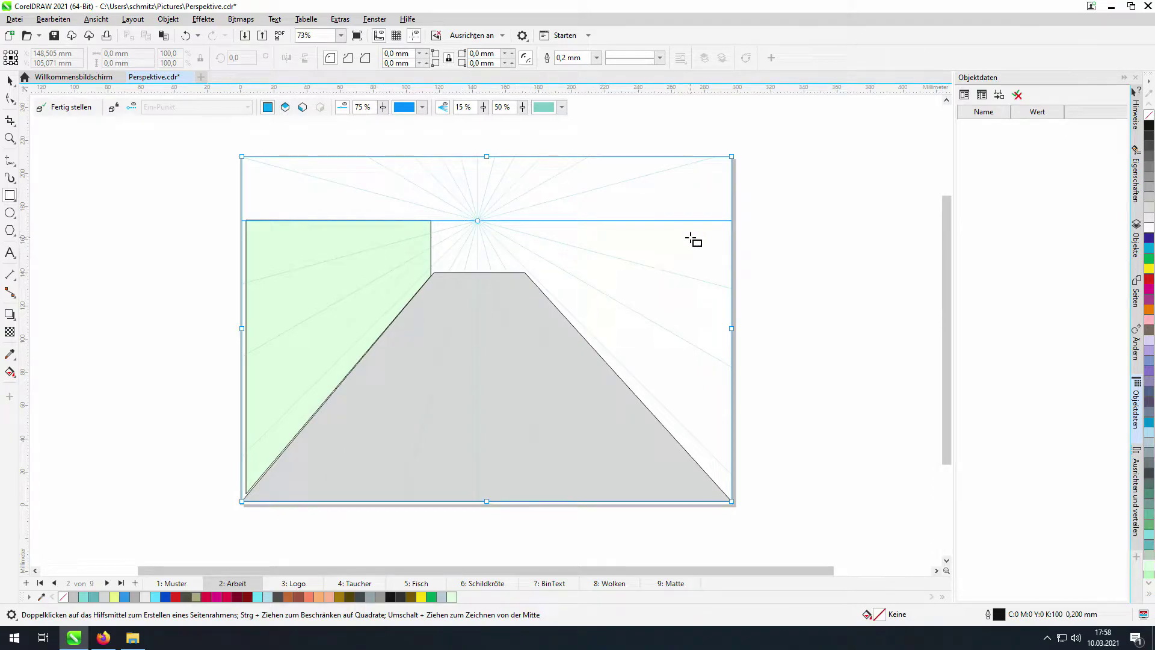
- On the front plane, draw a rectangle about 69 × 153 mm near the field's right edge and fill it light blue (C40 M0 Y0 K0)
{"action": "left_click_drag", "start_coordinate": [716, 235], "coordinate": [601, 488]}
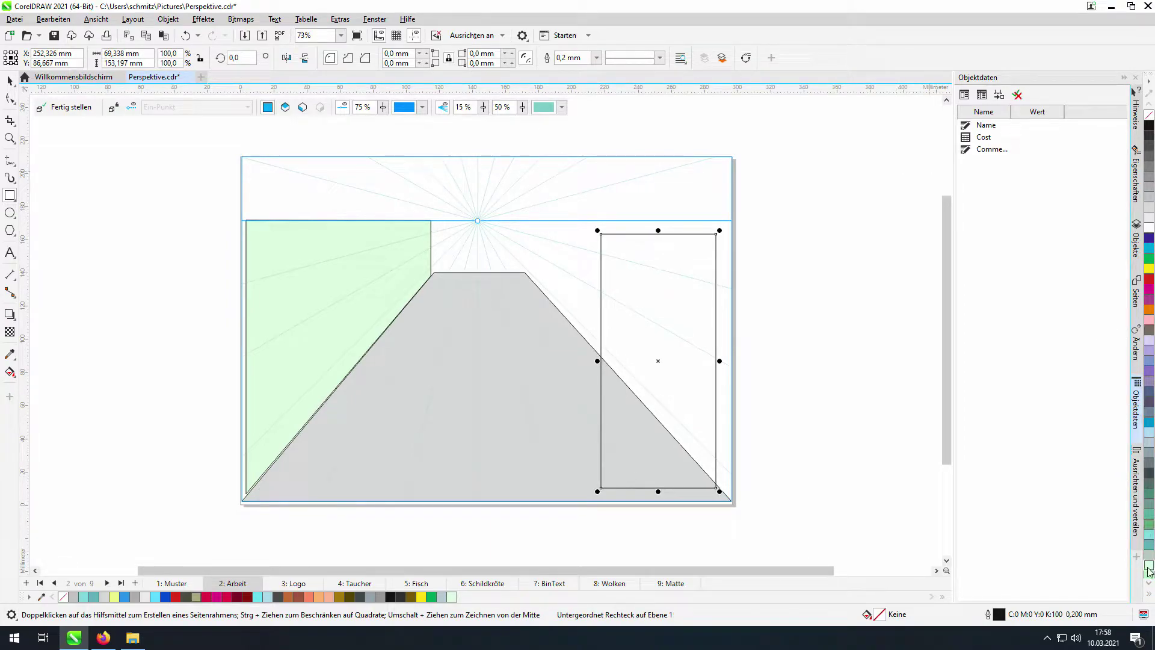
{"action": "left_click", "coordinate": [1150, 442]}
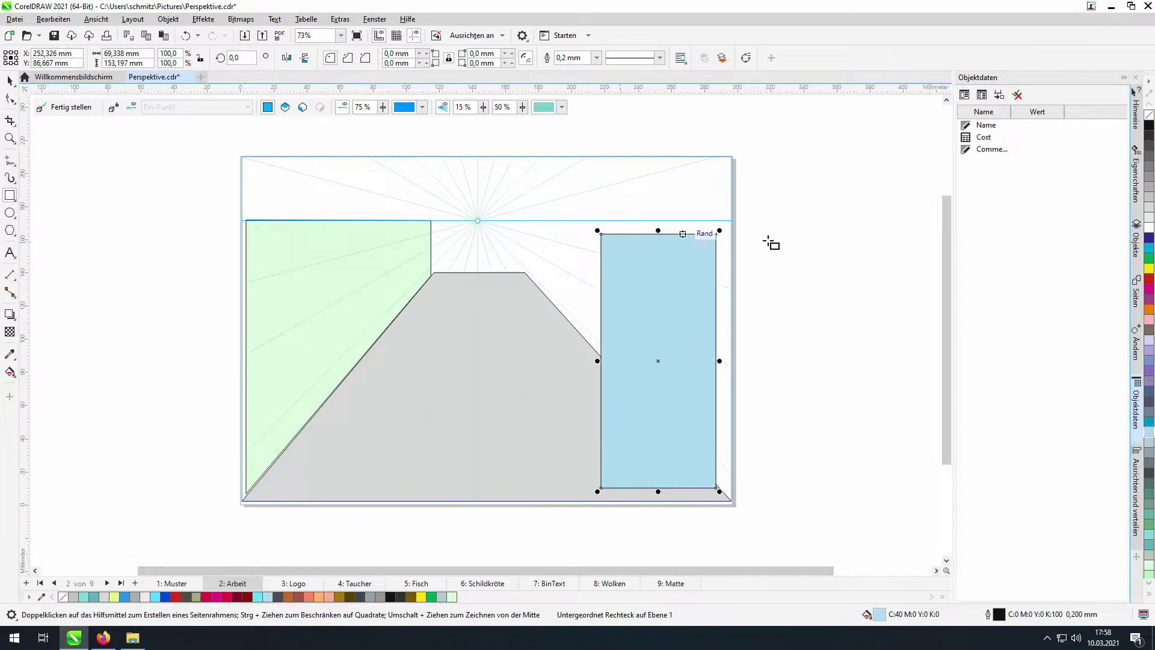
{"action": "left_click", "coordinate": [1149, 446]}
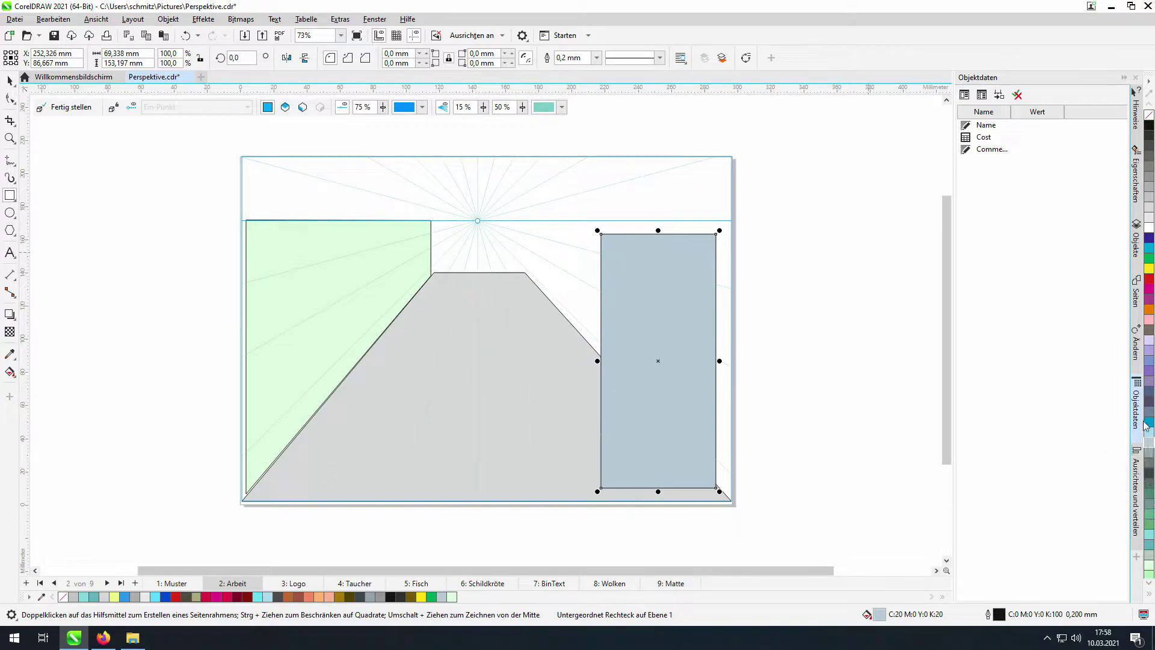
{"action": "left_click", "coordinate": [1148, 432]}
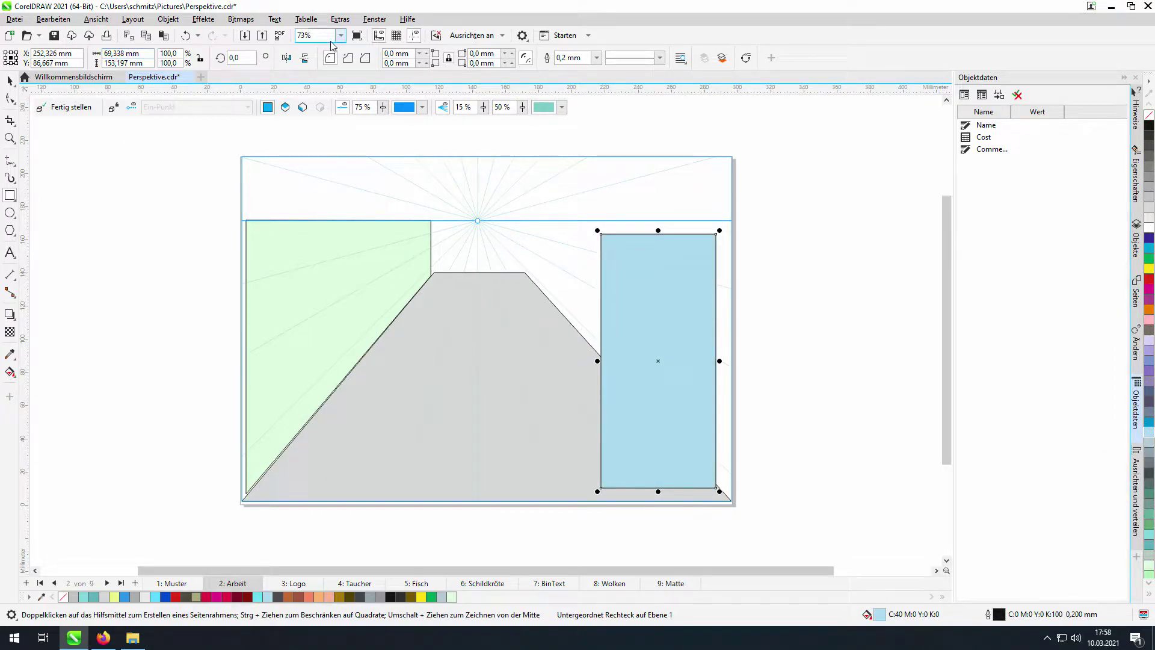
- Move the light blue rectangle onto the side plane and resize it to about 126 × 171 mm as the right wall along the floor
{"action": "right_click", "coordinate": [654, 326]}
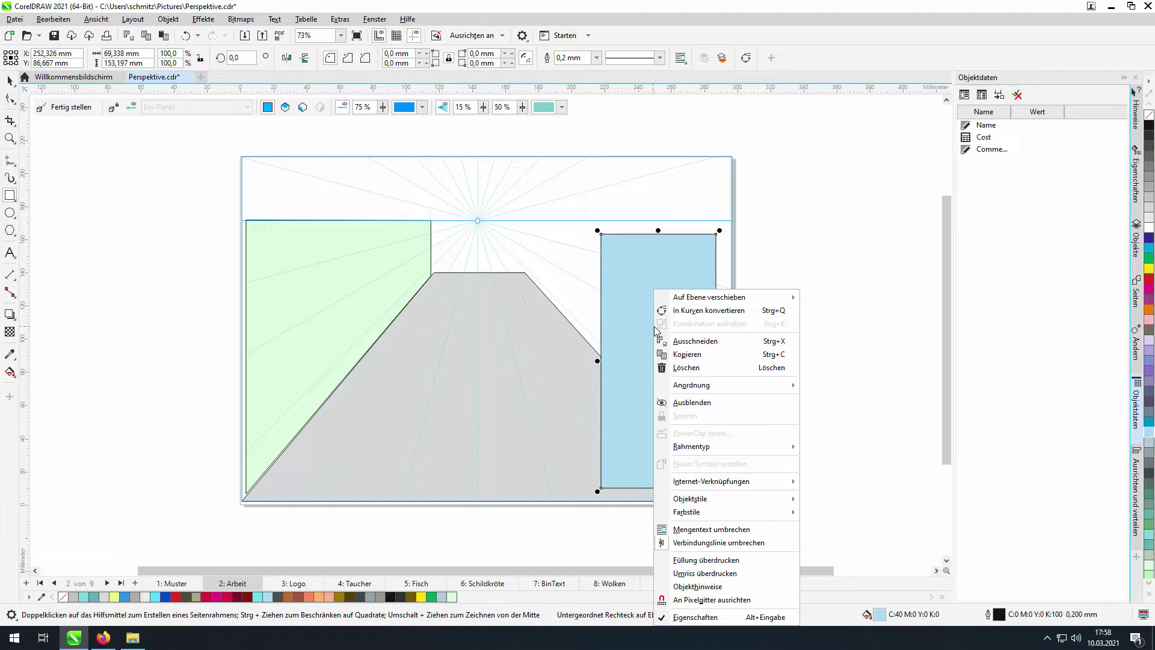
{"action": "mouse_move", "coordinate": [712, 299]}
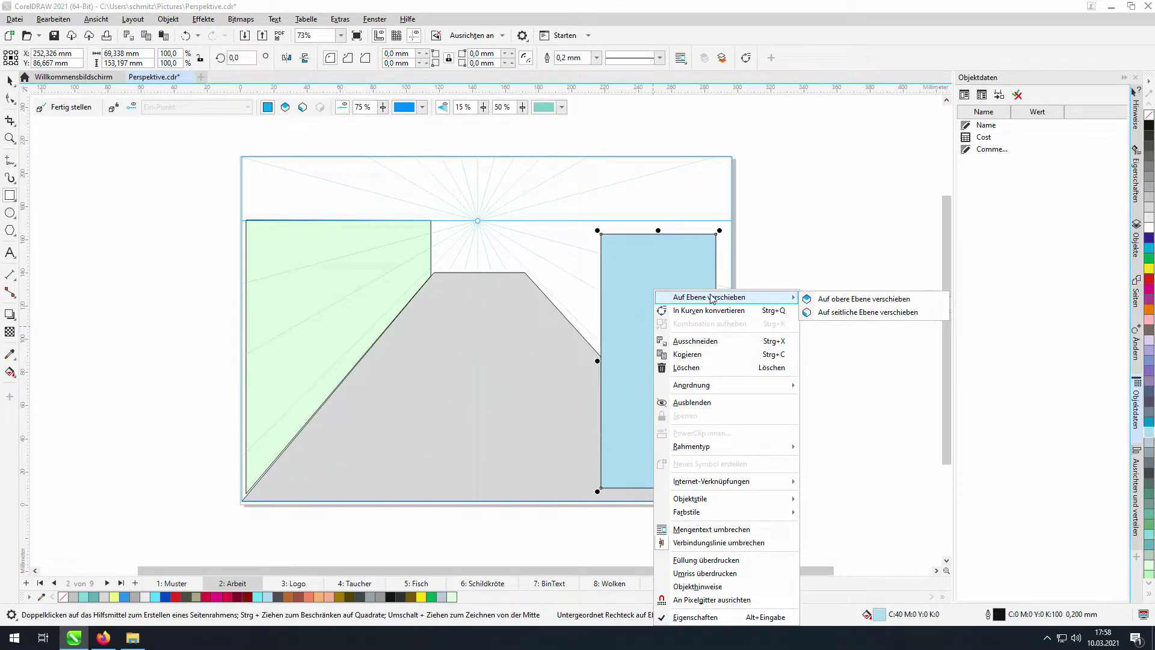
{"action": "left_click", "coordinate": [829, 312]}
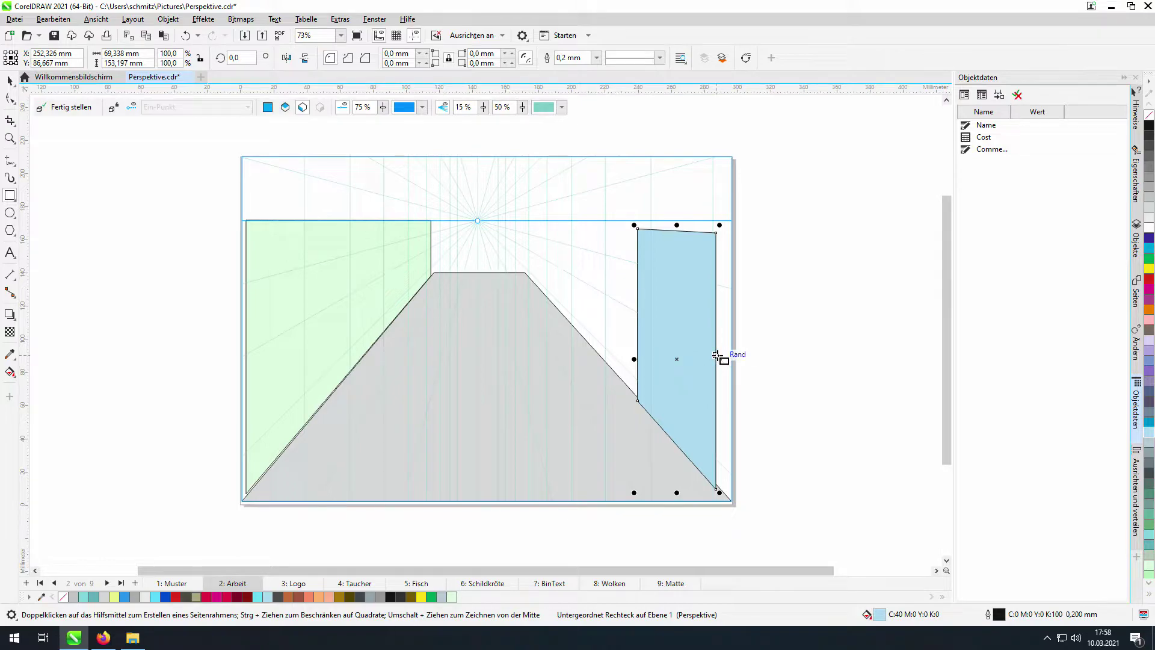
{"action": "mouse_move", "coordinate": [718, 356]}
{"action": "left_mouse_down"}
{"action": "mouse_move", "coordinate": [758, 361]}
{"action": "mouse_move", "coordinate": [739, 357]}
{"action": "left_mouse_up"}
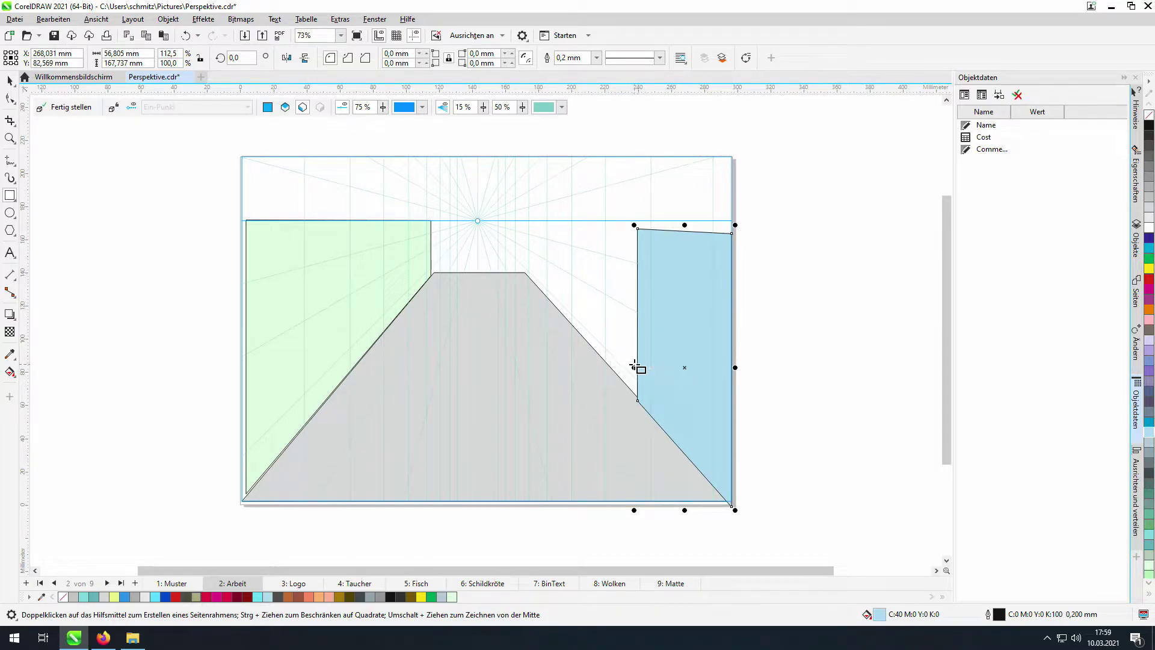
{"action": "left_click_drag", "start_coordinate": [636, 363], "coordinate": [520, 310]}
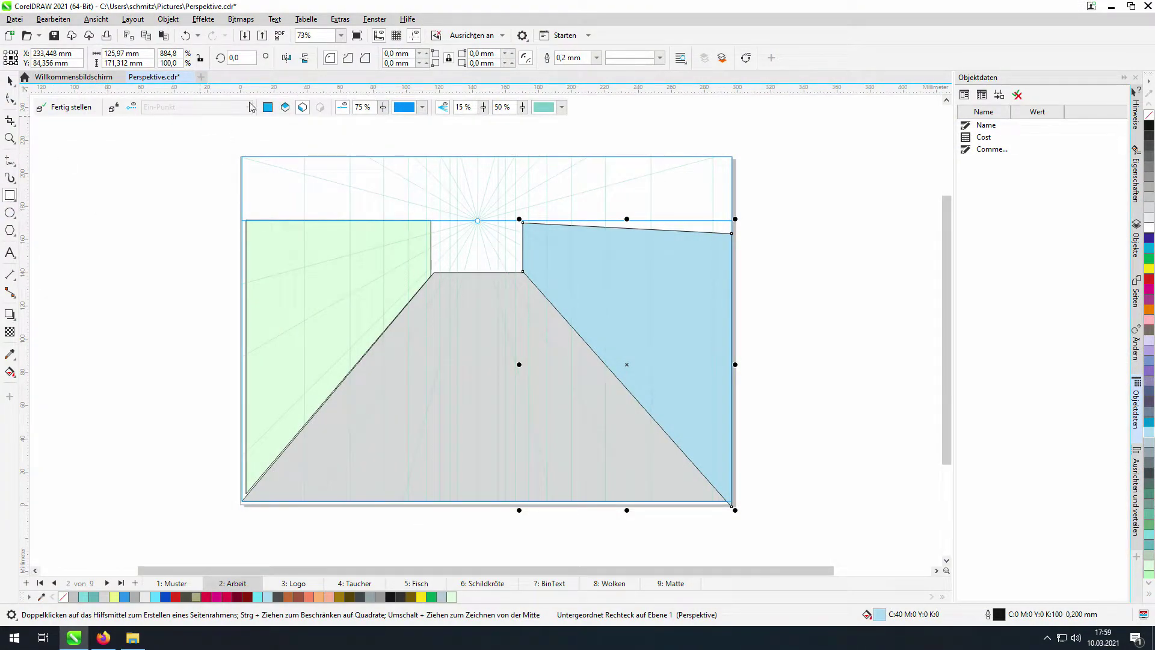
- On the front plane, draw a back wall about 56 × 31.5 mm between the side walls and fill it with 40% black
{"action": "left_click", "coordinate": [269, 107]}
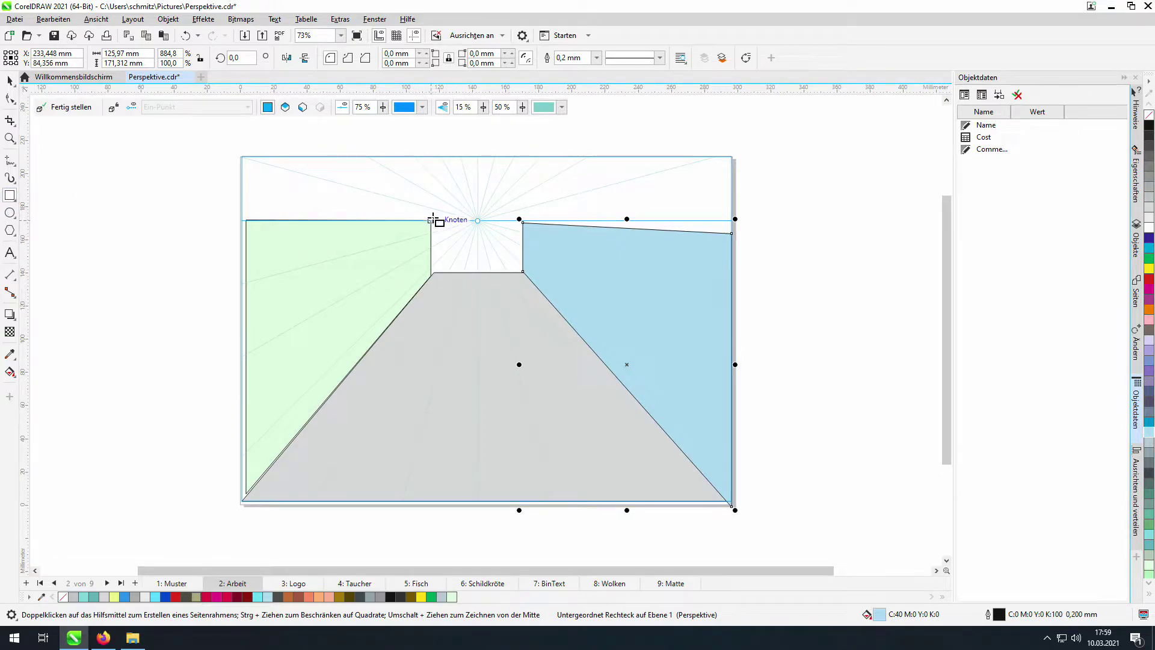
{"action": "left_click_drag", "start_coordinate": [432, 221], "coordinate": [524, 274]}
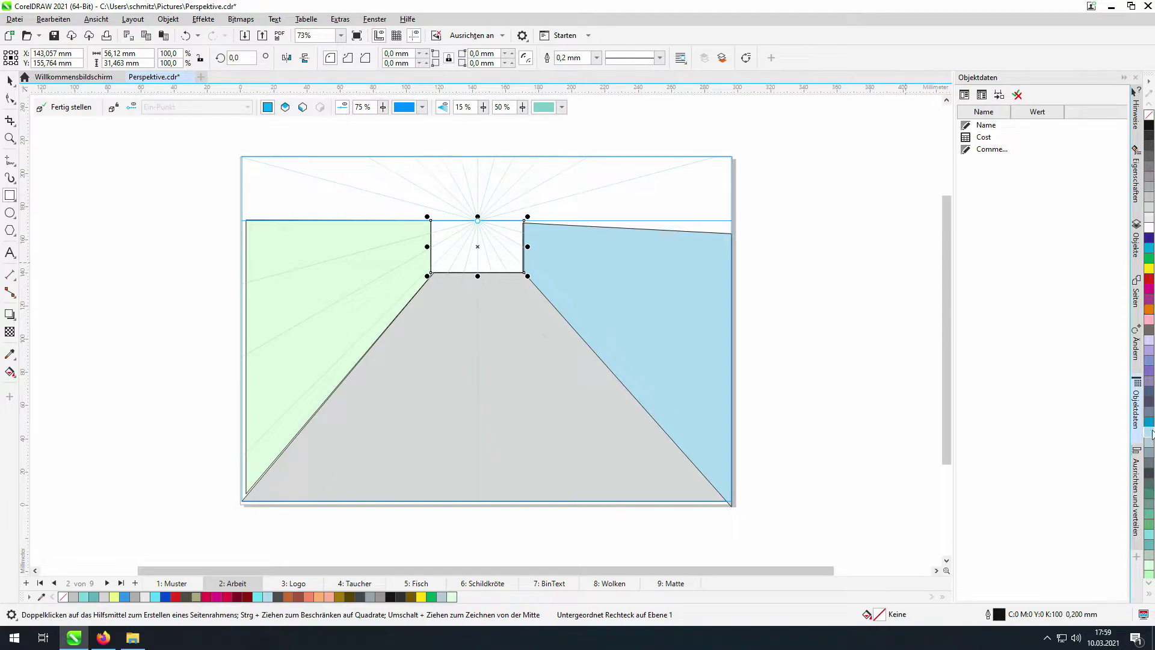
{"action": "left_click", "coordinate": [1150, 184]}
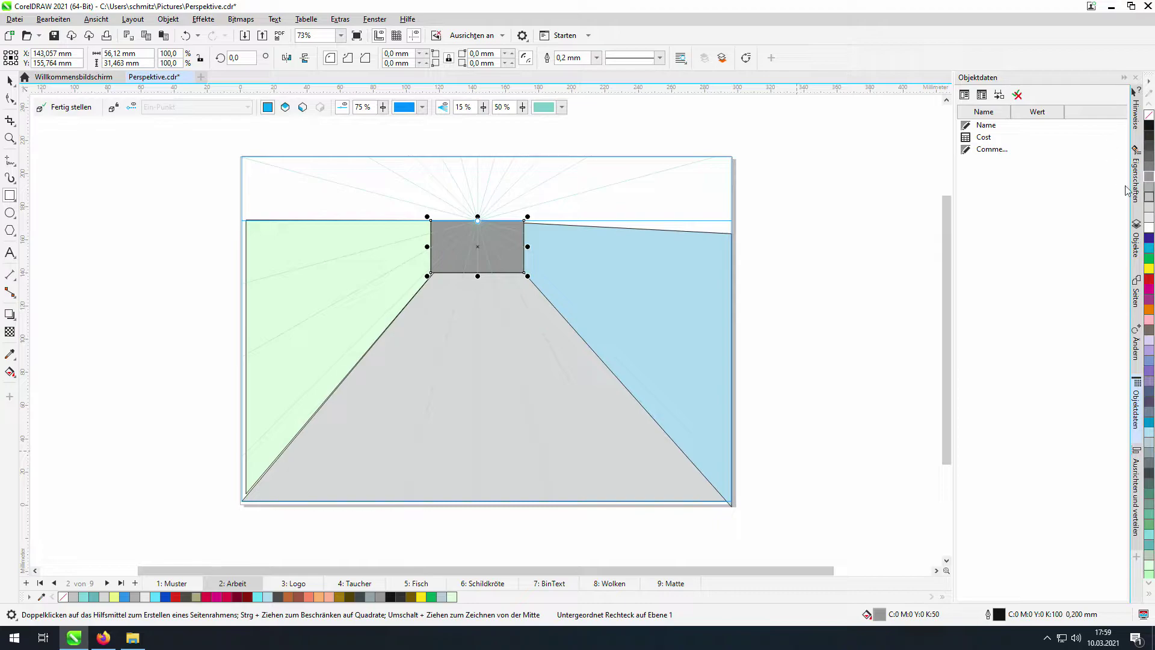
{"action": "left_click", "coordinate": [1149, 186]}
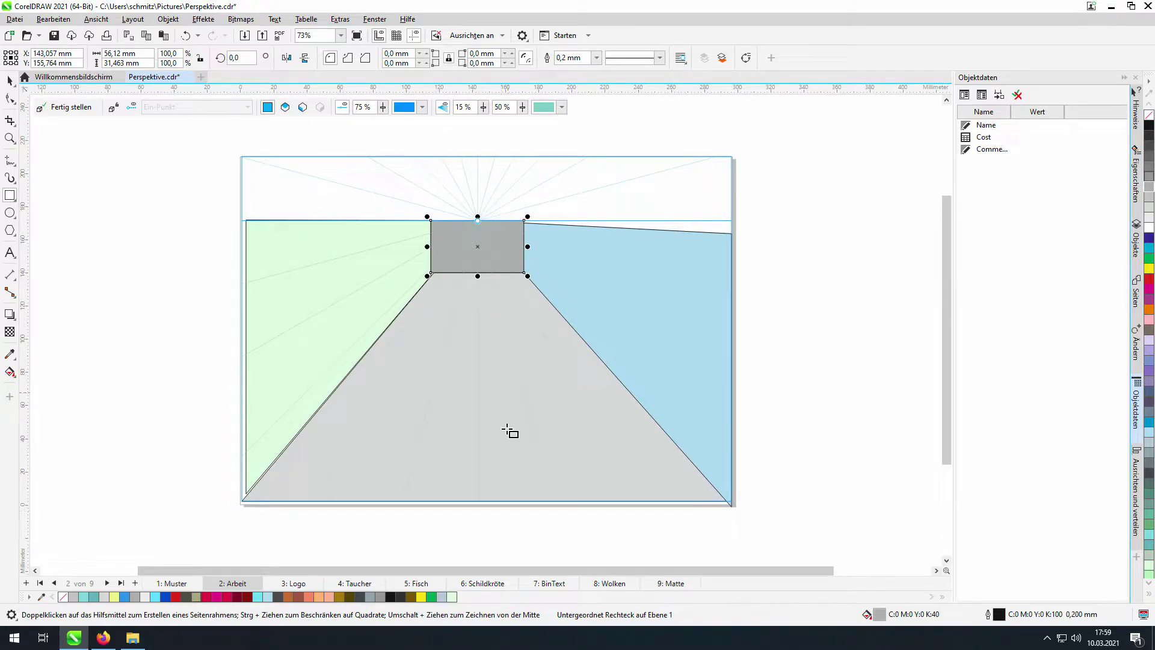
- Apply a linear gradient to the selected back wall, running from just below it to near the floor's front edge
{"action": "left_click", "coordinate": [10, 373]}
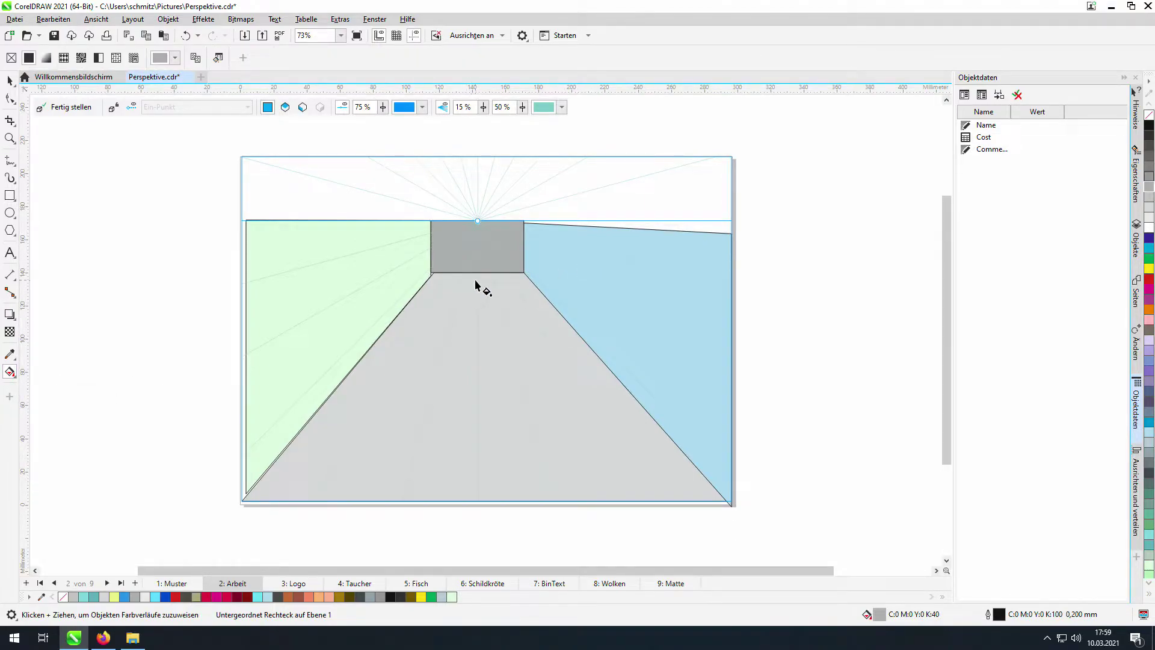
{"action": "left_click_drag", "start_coordinate": [484, 281], "coordinate": [491, 485]}
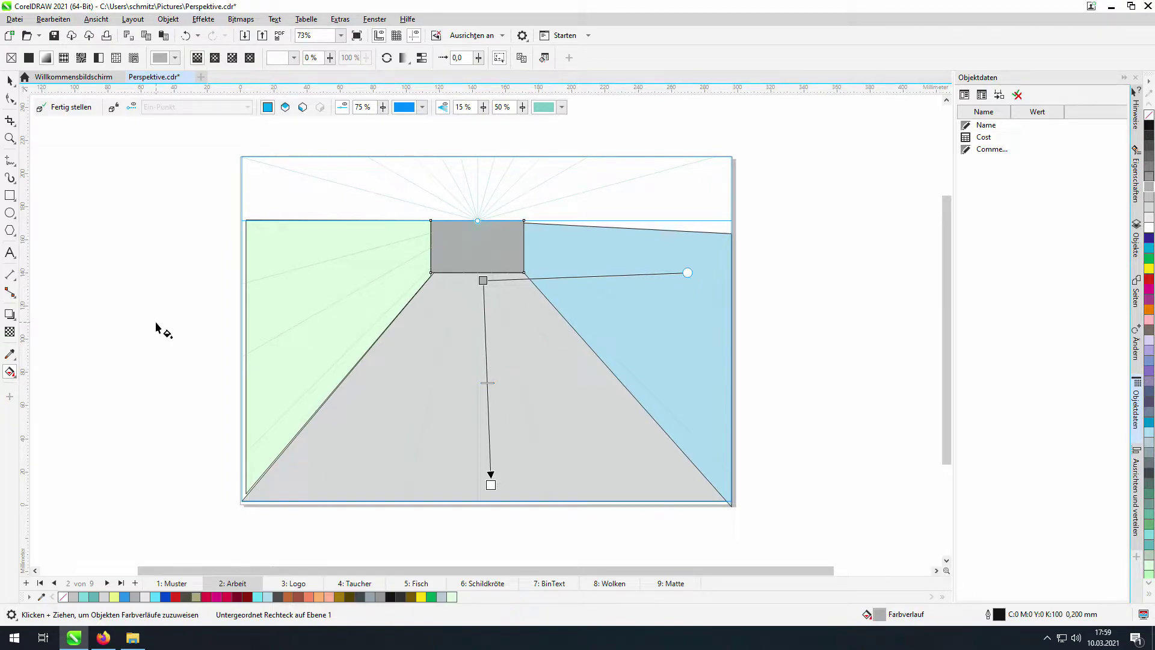
{"action": "key", "text": "Escape"}
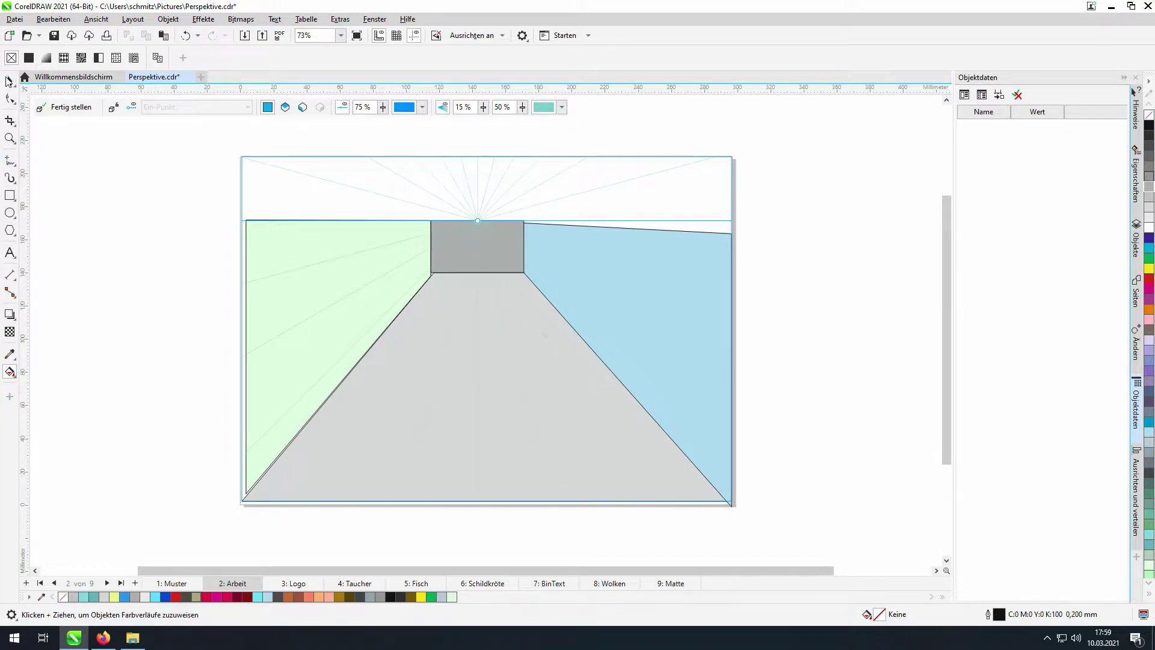
{"action": "left_click", "coordinate": [9, 81]}
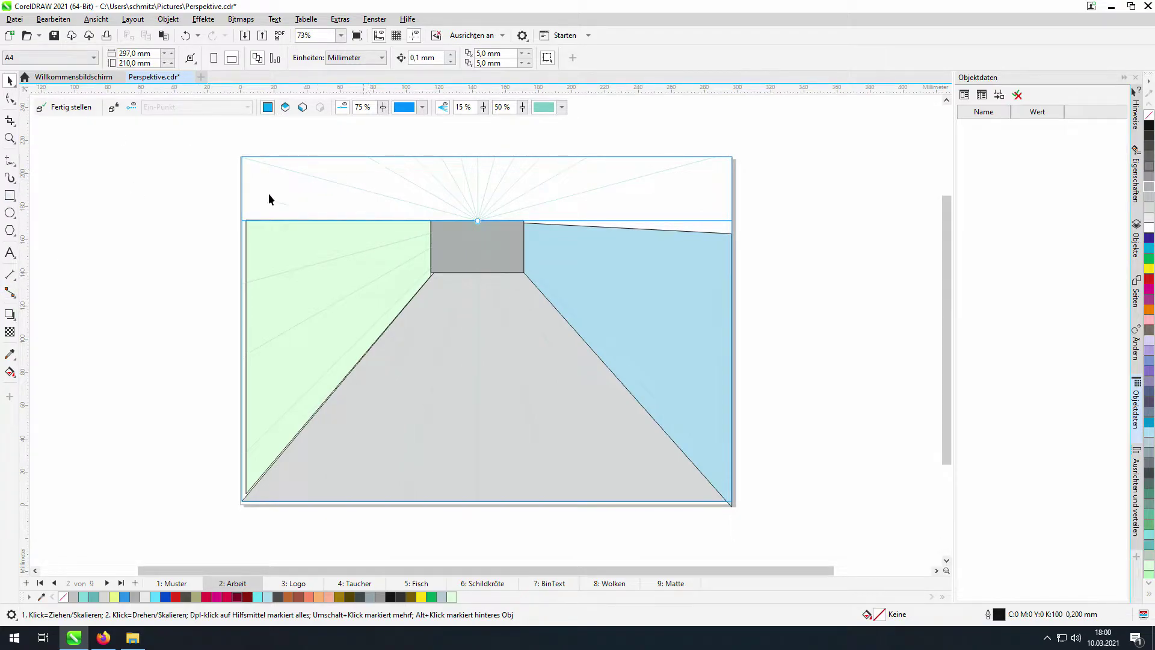
- Draw a rectangle about 141 × 28 mm above the horizon and fill it blue (C100 M20 Y0 K0)
{"action": "left_click", "coordinate": [10, 195]}
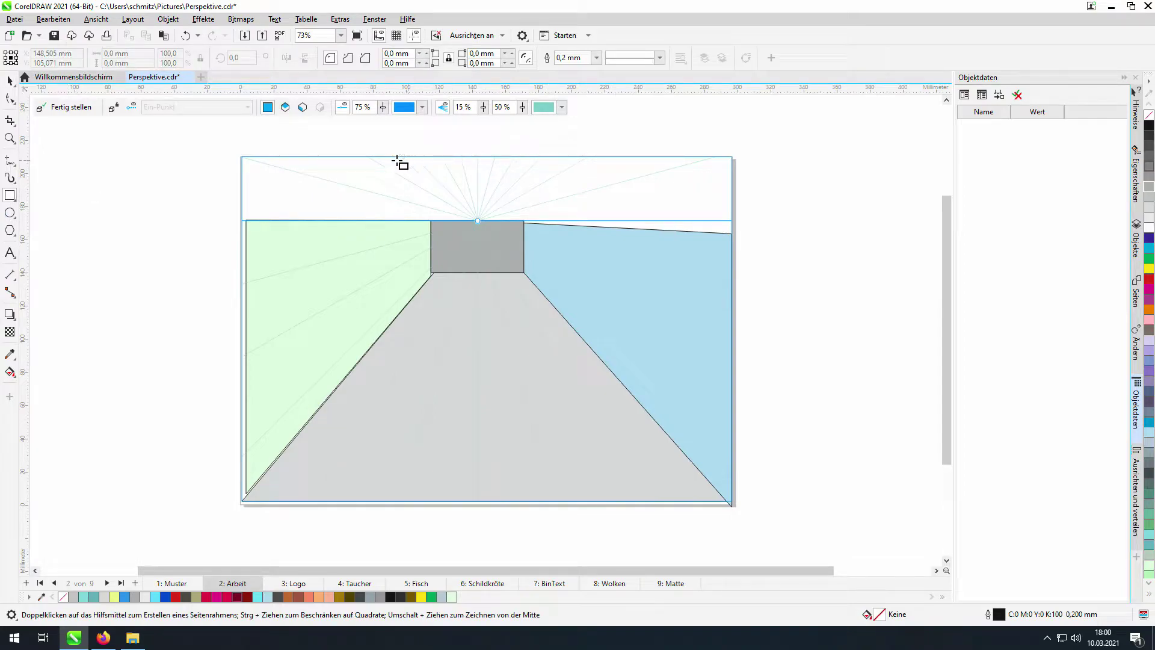
{"action": "left_click_drag", "start_coordinate": [373, 161], "coordinate": [608, 209]}
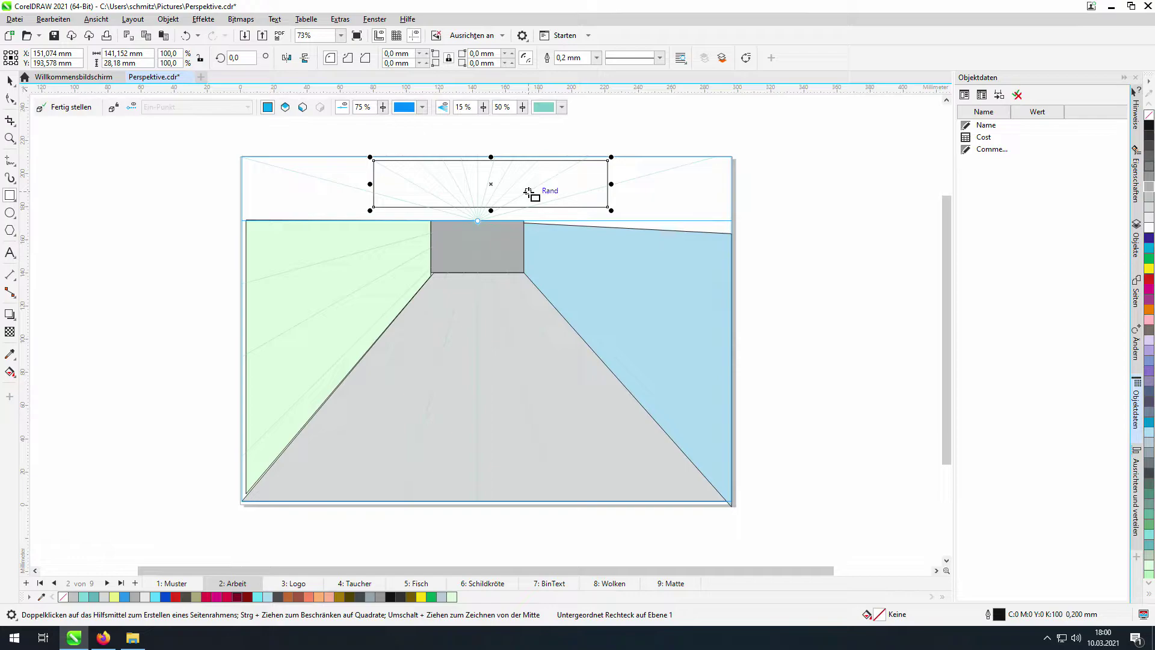
{"action": "left_click", "coordinate": [1149, 424]}
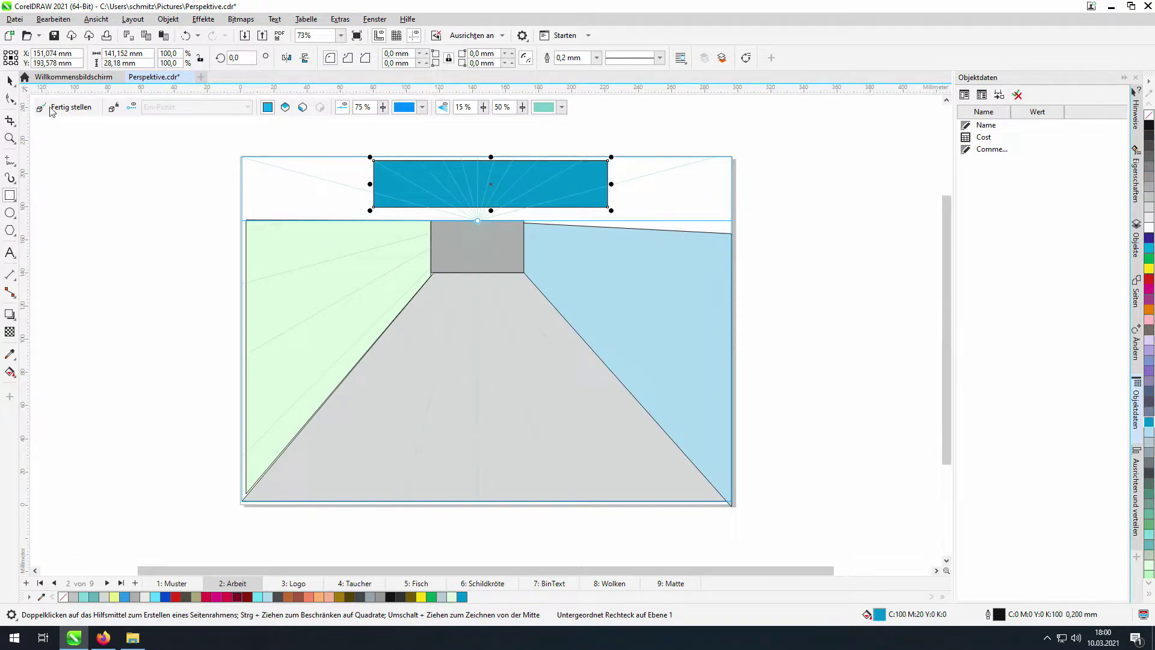
- Move the blue rectangle above the horizon onto the top plane as a ceiling
{"action": "right_click", "coordinate": [523, 187]}
{"action": "mouse_move", "coordinate": [552, 193]}
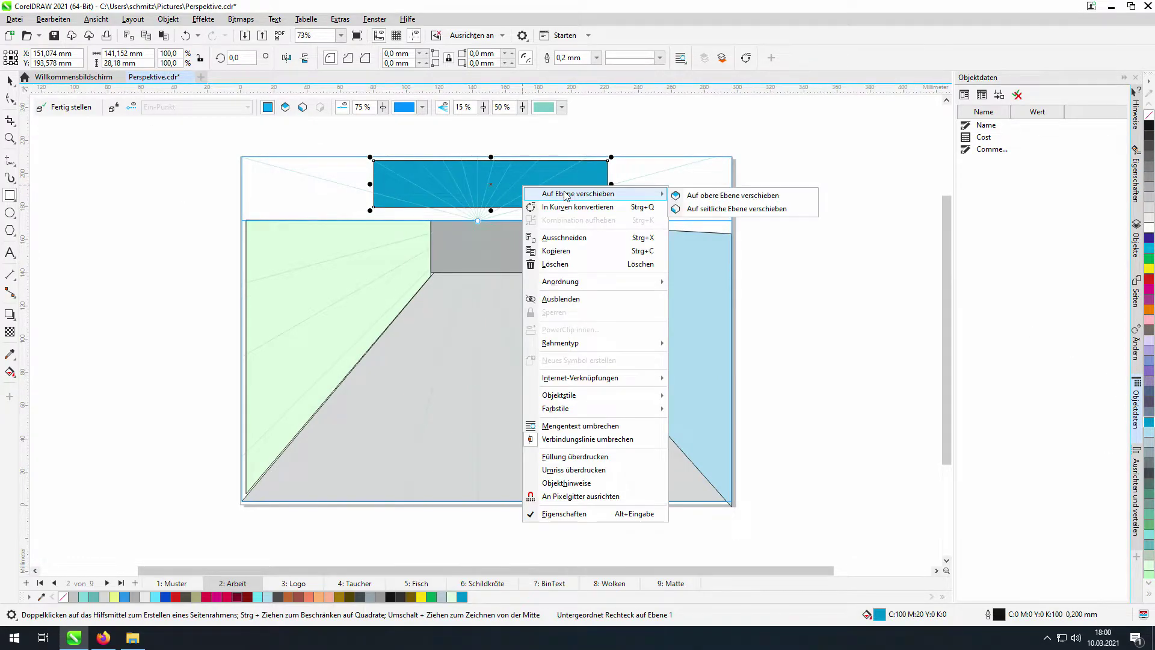
{"action": "left_click", "coordinate": [686, 195]}
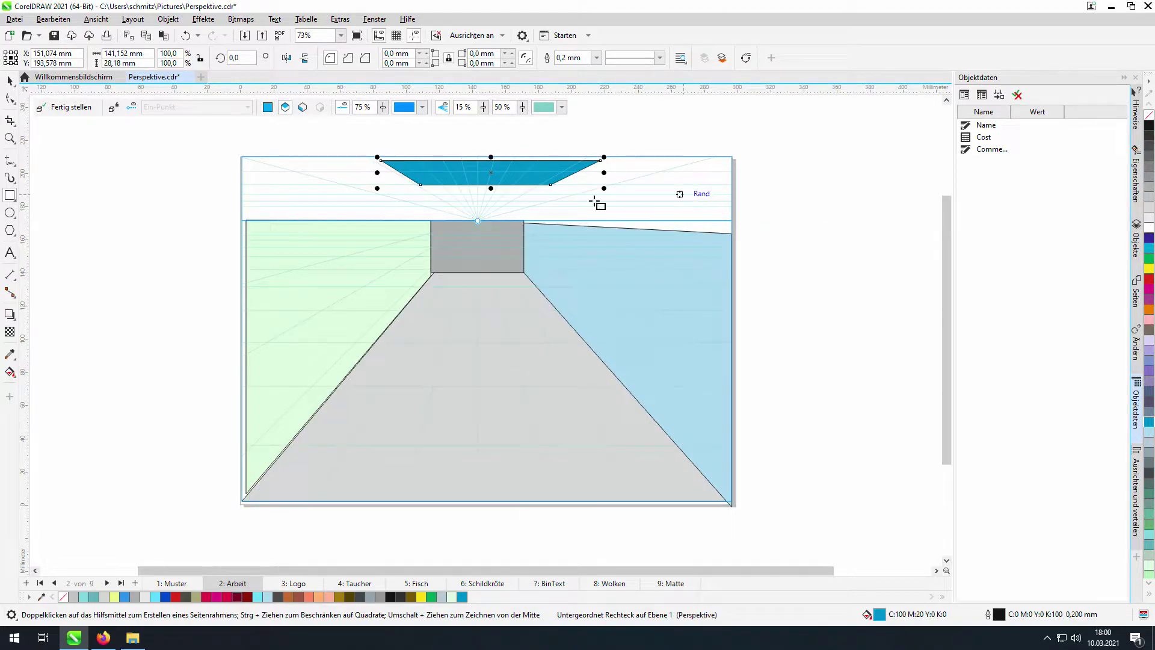
{"action": "left_click_drag", "start_coordinate": [493, 188], "coordinate": [495, 222]}
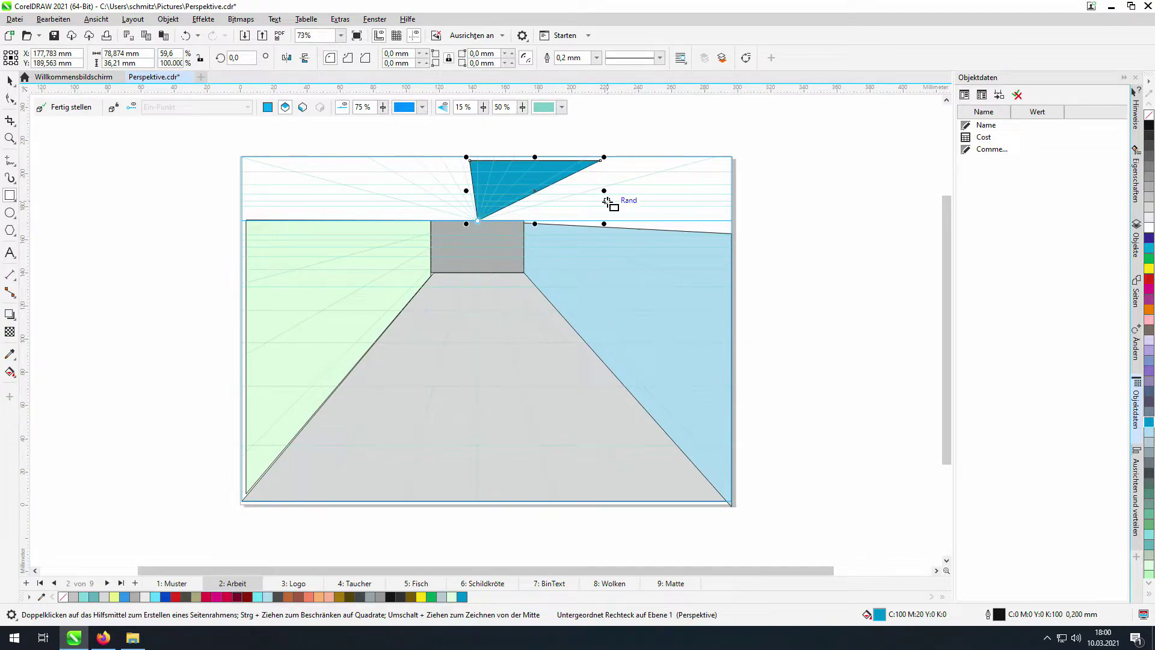
{"action": "key", "text": "ctrl+z"}
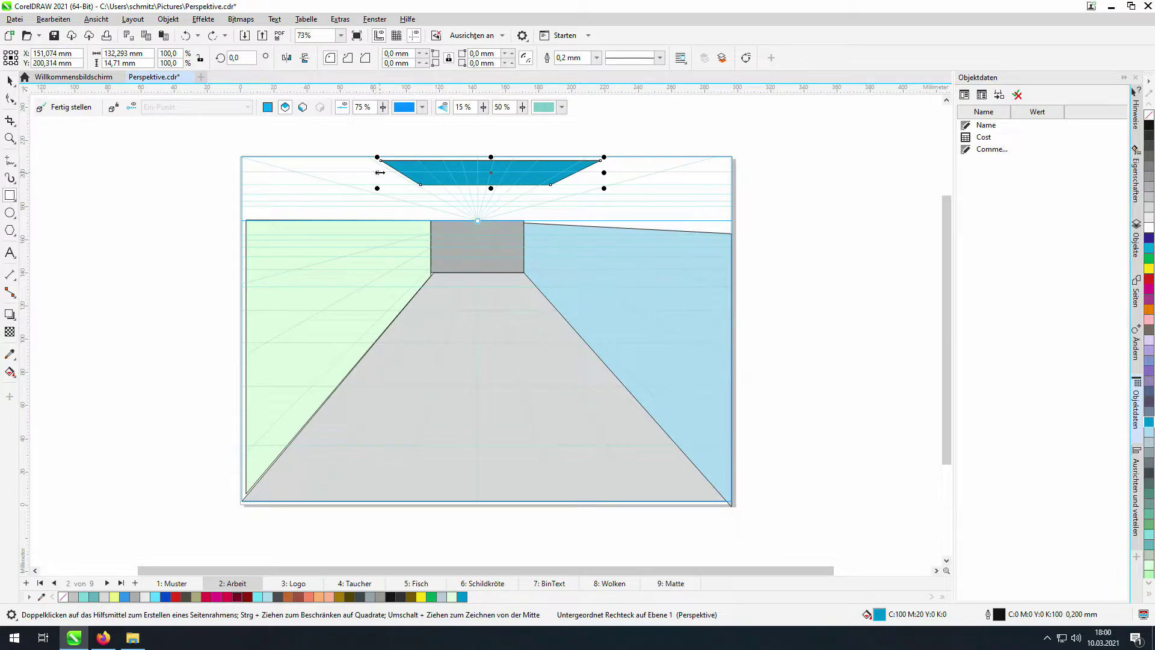
{"action": "left_click_drag", "start_coordinate": [388, 176], "coordinate": [256, 177]}
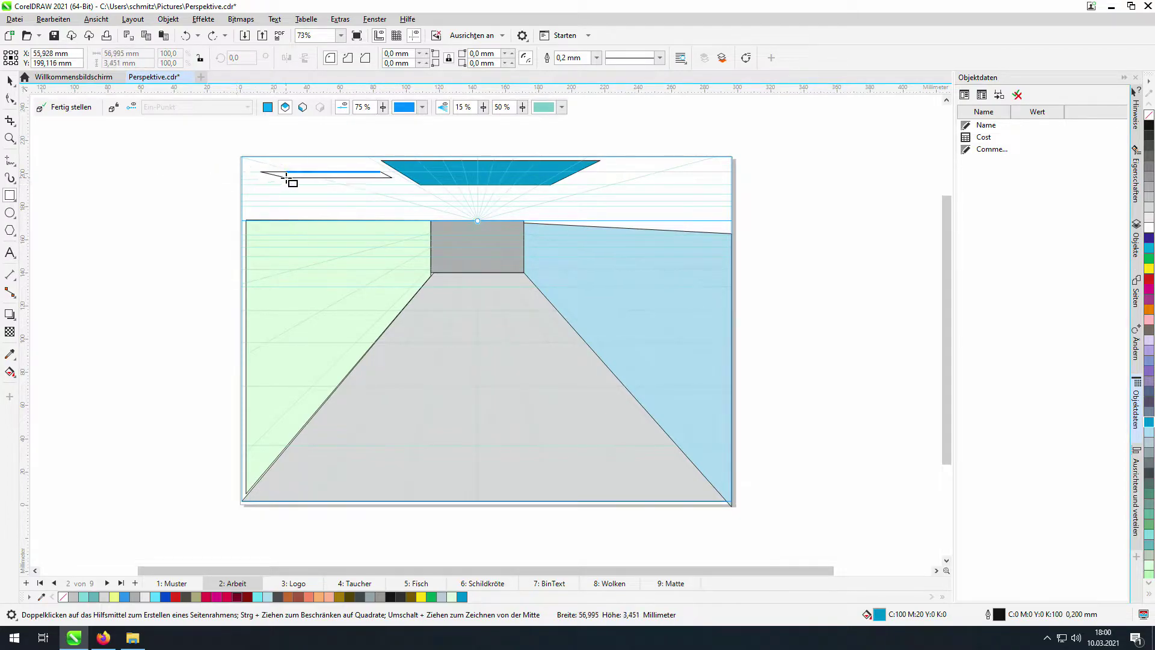
{"action": "key", "text": "ctrl+z"}
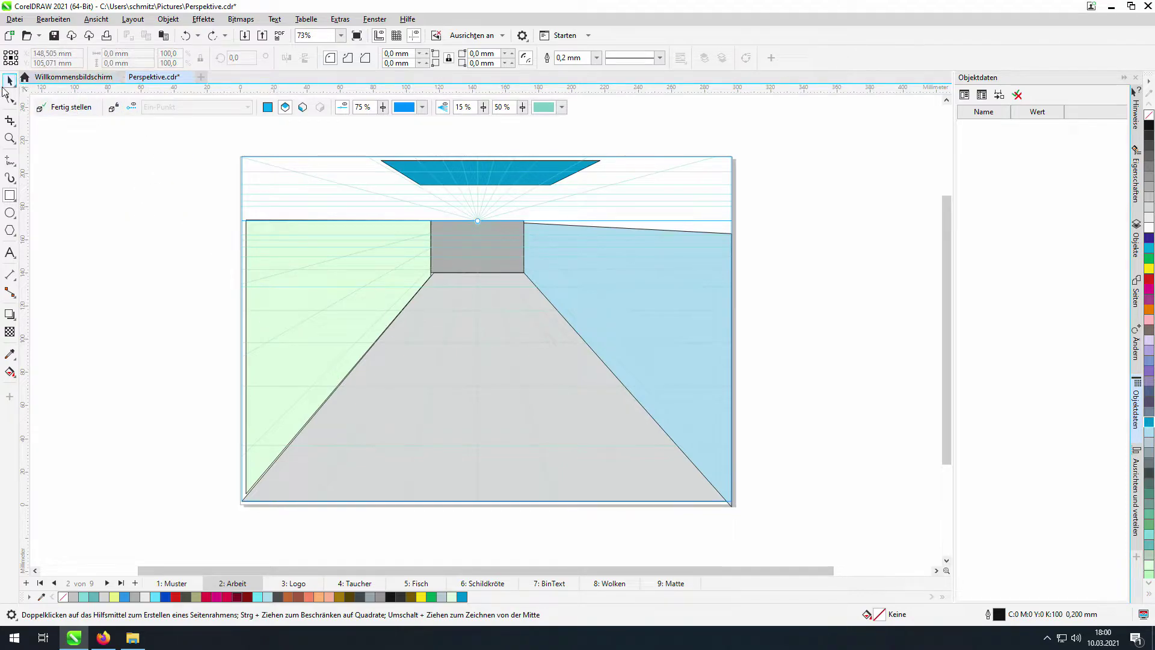
- Stretch the blue ceiling to about 300 mm wide across the page and extend it down to about 32 mm high
{"action": "left_click", "coordinate": [9, 81]}
{"action": "left_click", "coordinate": [415, 178]}
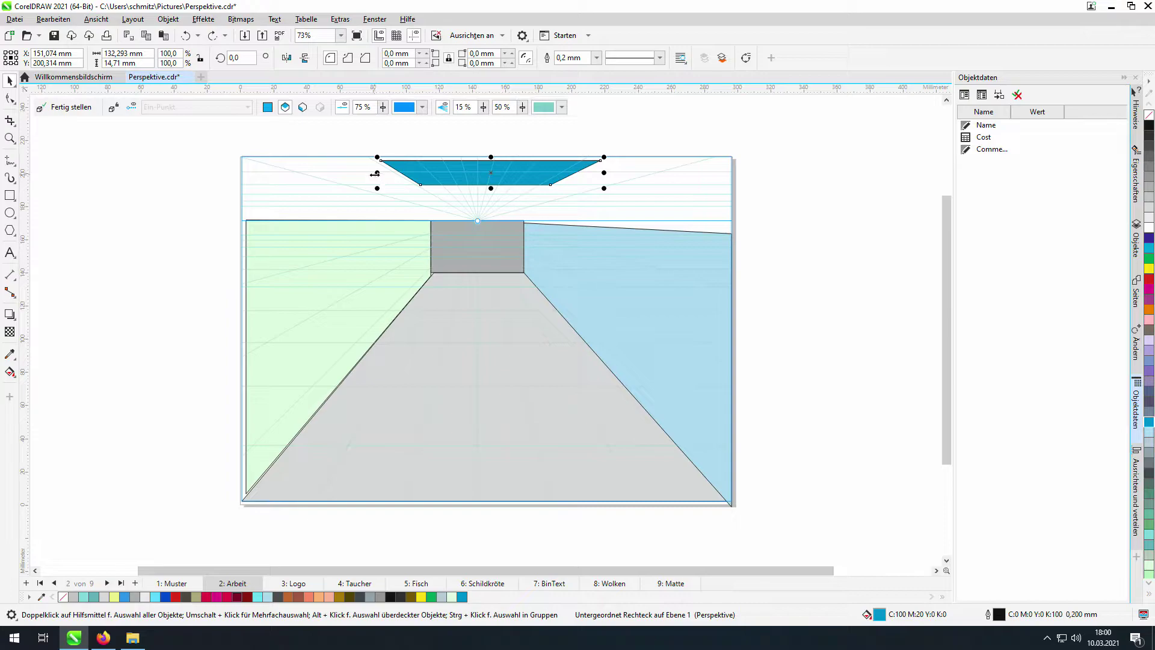
{"action": "left_click_drag", "start_coordinate": [375, 174], "coordinate": [237, 190]}
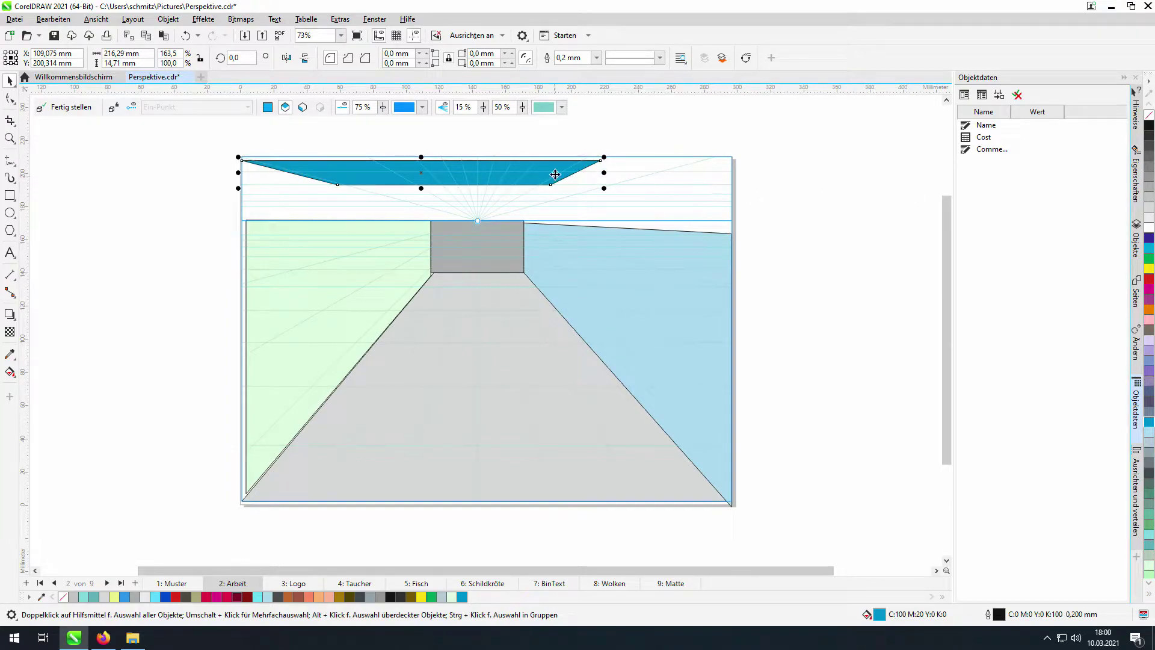
{"action": "left_click_drag", "start_coordinate": [605, 172], "coordinate": [742, 173]}
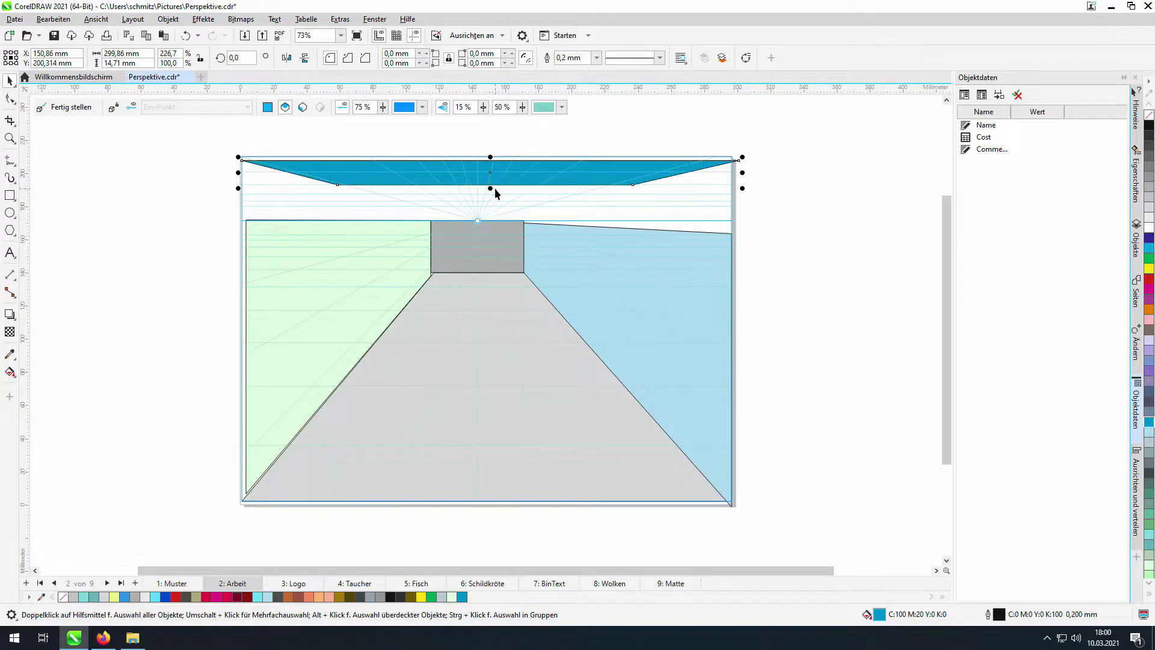
{"action": "left_click_drag", "start_coordinate": [490, 188], "coordinate": [491, 217]}
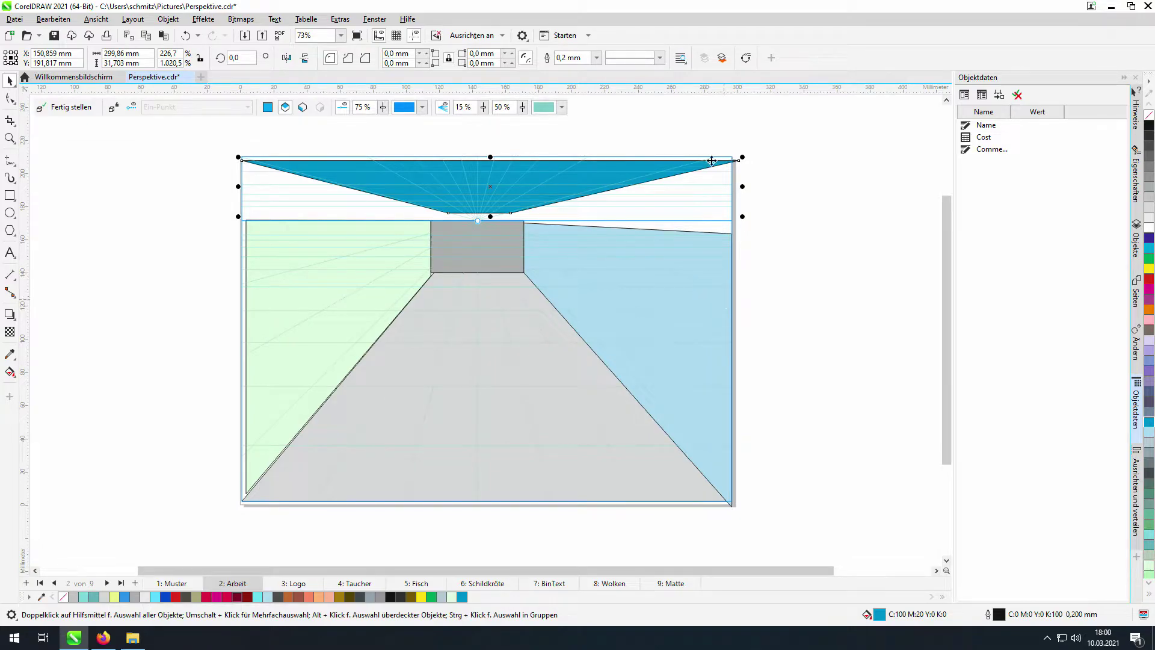
- Raise the upper edges of the light blue and light green side walls to meet the ceiling, making the green wall about 201 mm high
{"action": "left_click", "coordinate": [692, 269], "text": "ctrl"}
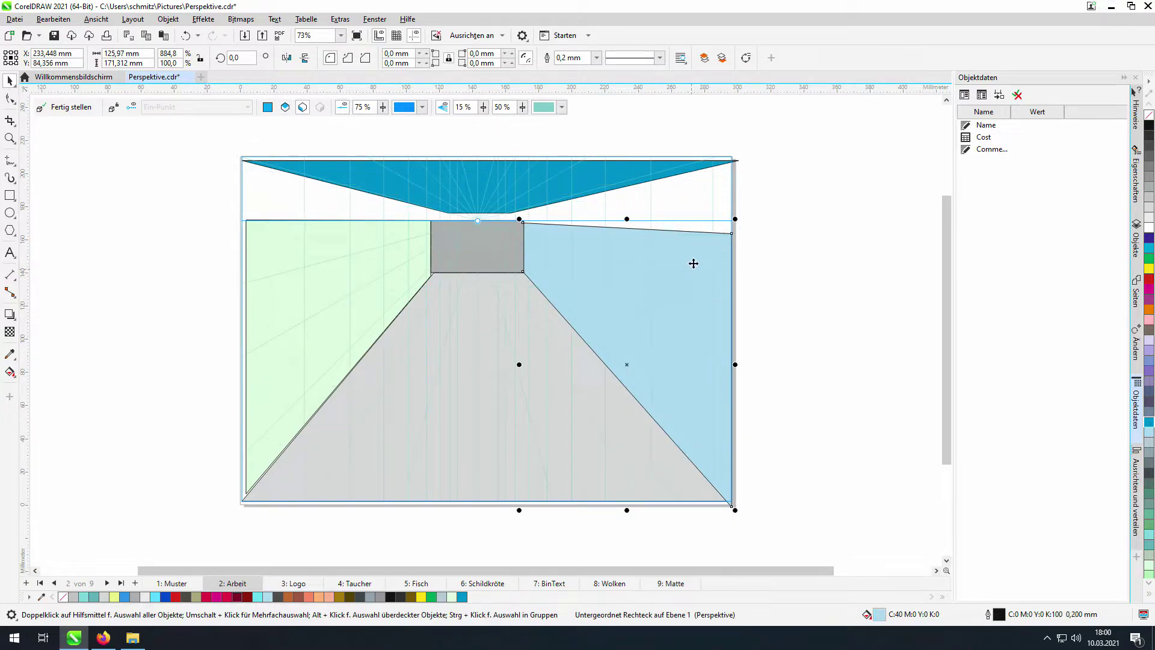
{"action": "left_click_drag", "start_coordinate": [624, 207], "coordinate": [622, 194]}
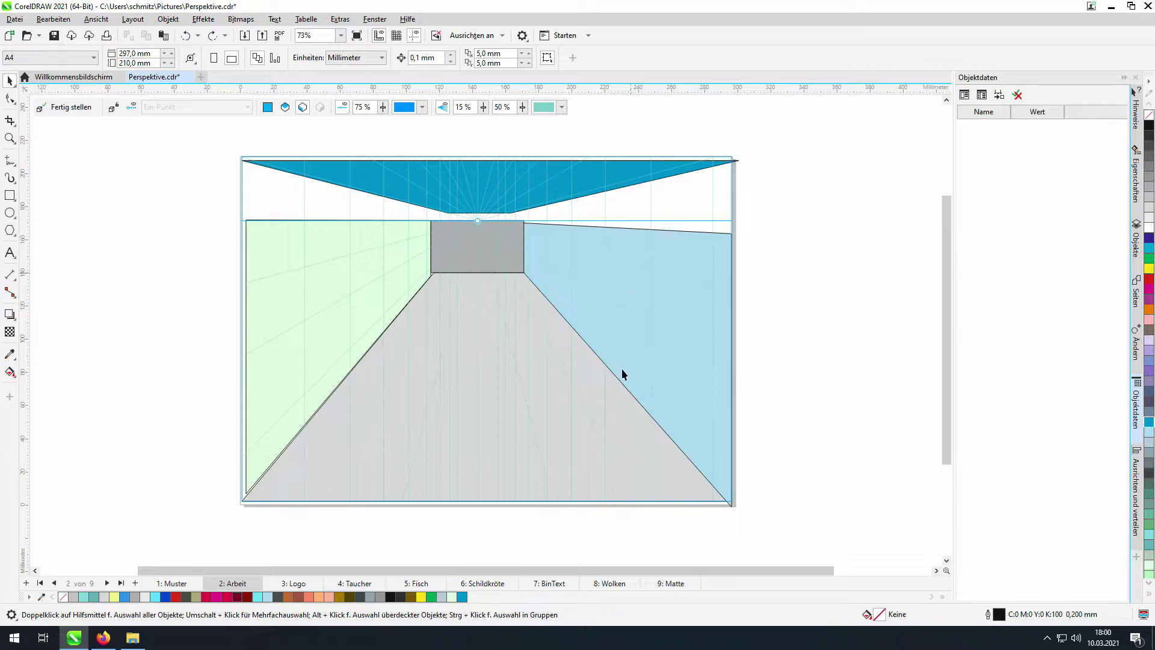
{"action": "left_click", "coordinate": [619, 418]}
{"action": "left_click", "coordinate": [617, 316]}
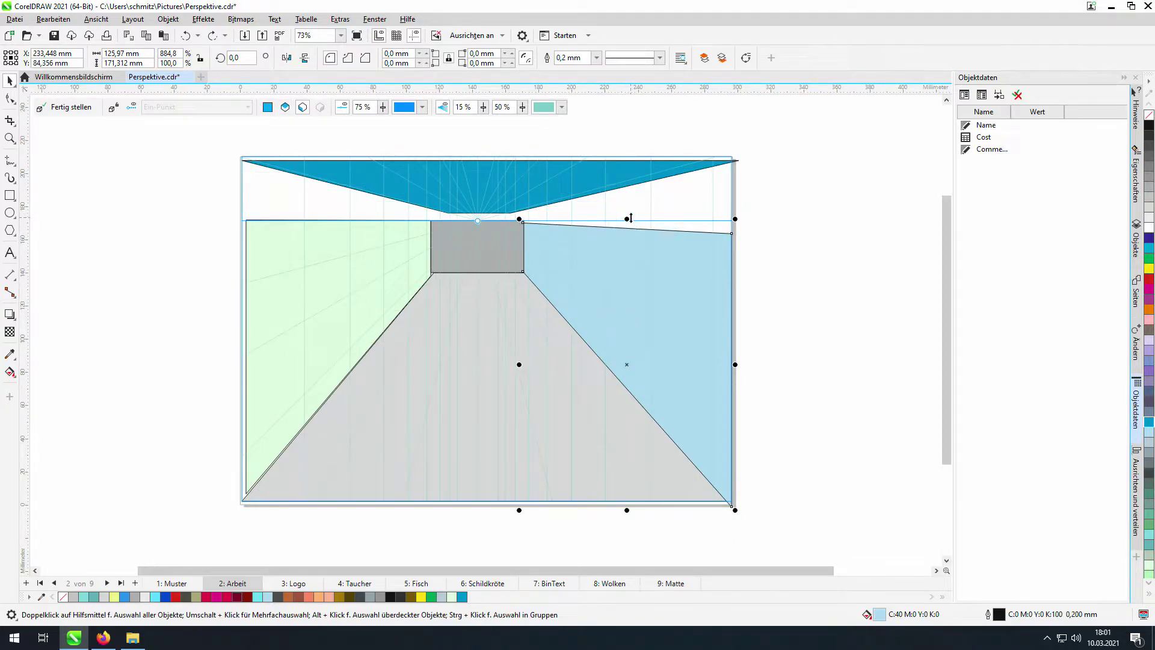
{"action": "left_click_drag", "start_coordinate": [628, 218], "coordinate": [609, 146]}
{"action": "left_click", "coordinate": [331, 244]}
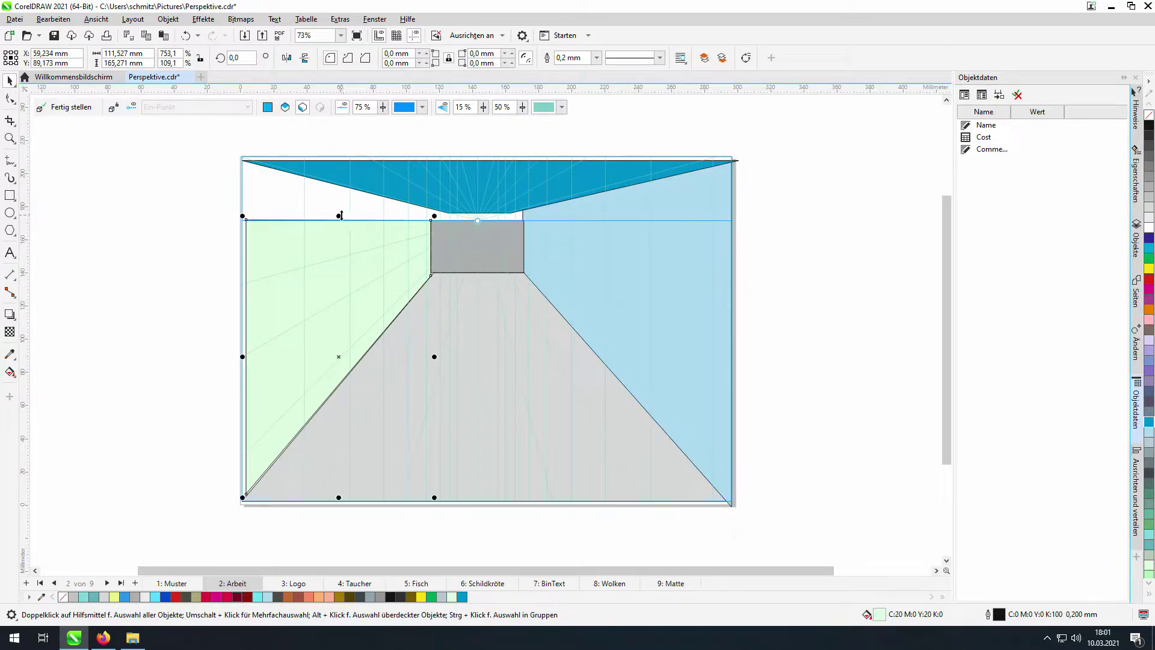
{"action": "left_click_drag", "start_coordinate": [339, 216], "coordinate": [349, 158]}
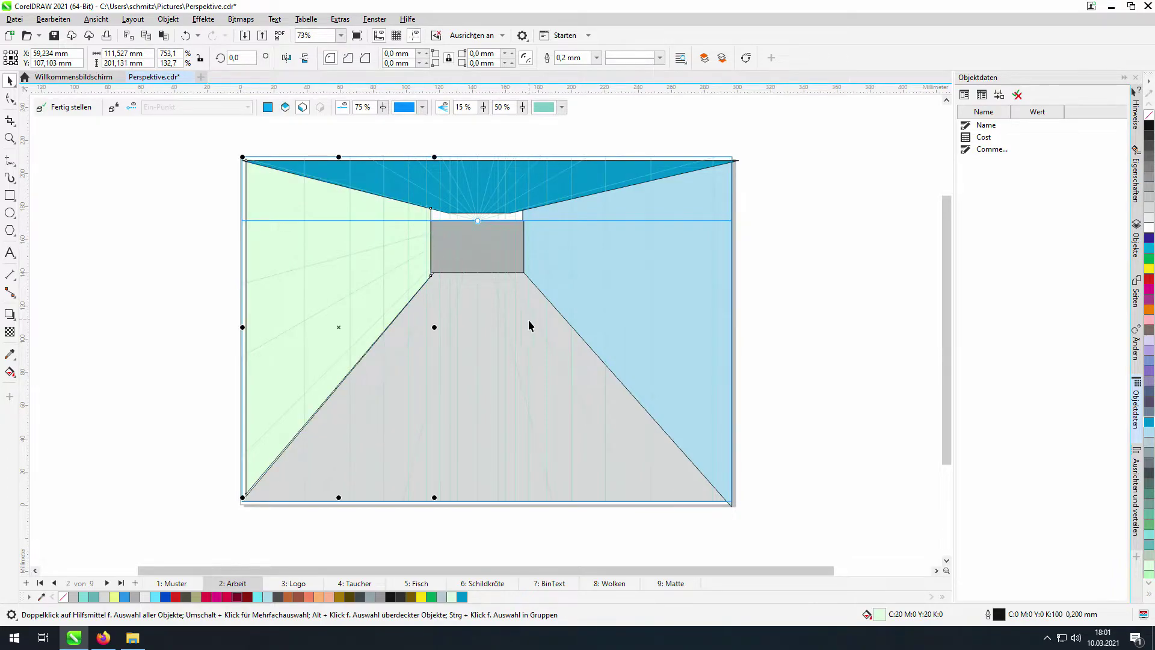
- Close the gap above the back wall by adjusting the ceiling's rear edge and raising the wall's upper edge to meet it
{"action": "left_click", "coordinate": [483, 244]}
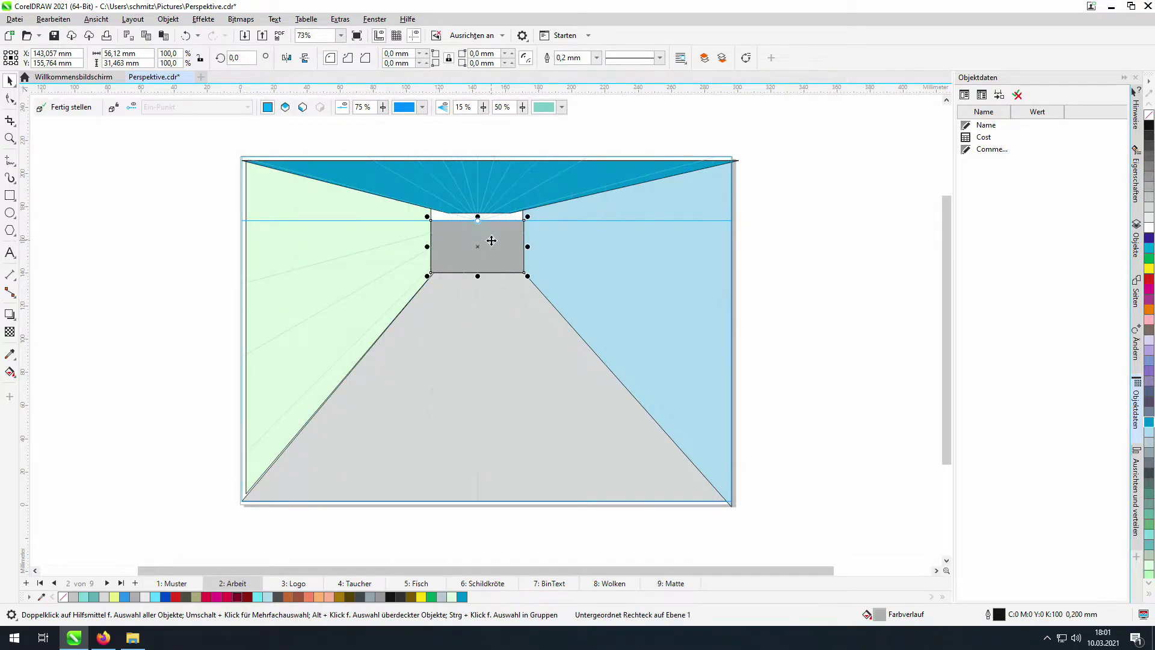
{"action": "left_click", "coordinate": [479, 202]}
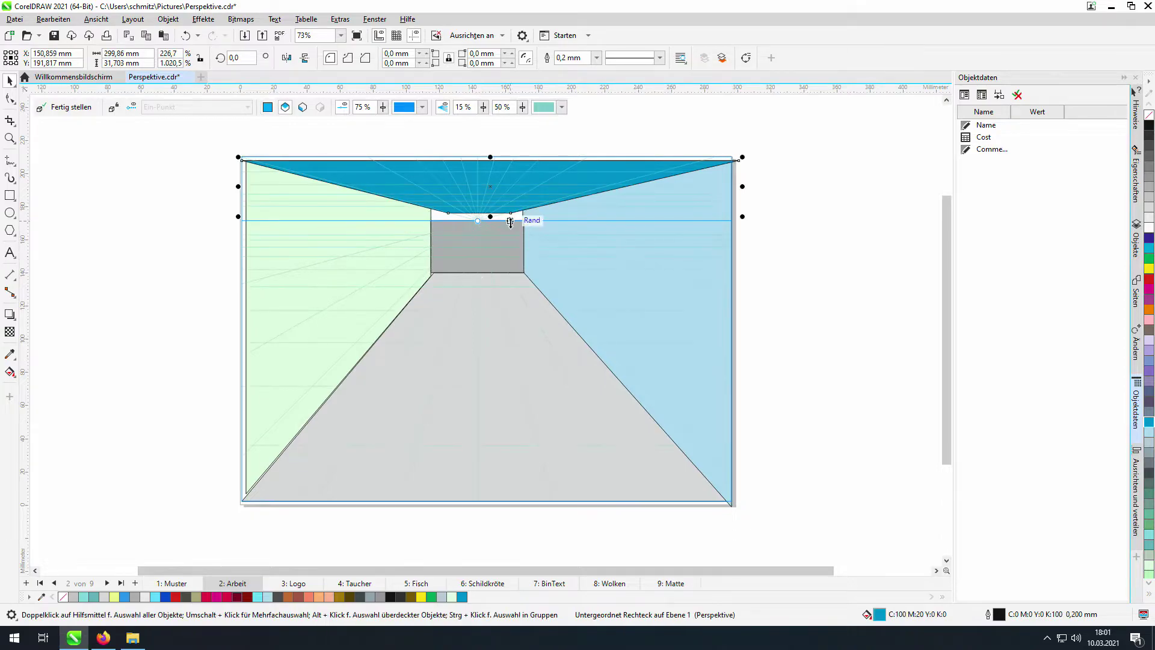
{"action": "left_click_drag", "start_coordinate": [492, 215], "coordinate": [478, 215]}
{"action": "left_click", "coordinate": [479, 265]}
{"action": "left_click_drag", "start_coordinate": [477, 215], "coordinate": [478, 208]}
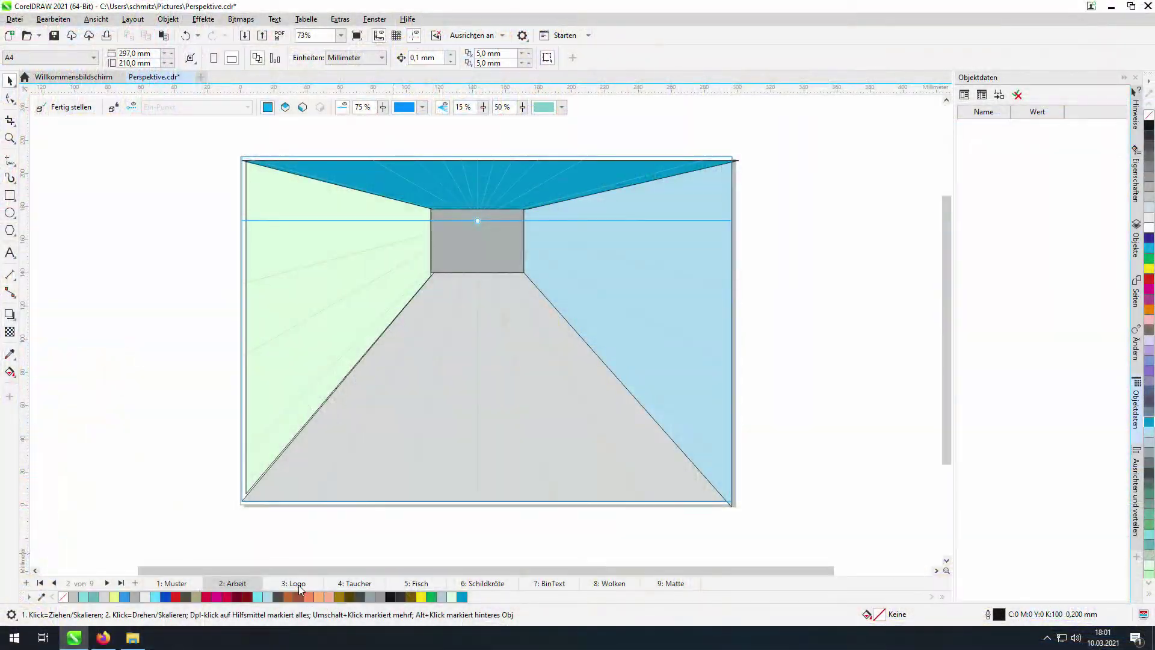
- Copy the HIZ.InVideo logo from the Logo page and paste it into the perspective group on the Arbeit page in edit mode
{"action": "left_click", "coordinate": [300, 587]}
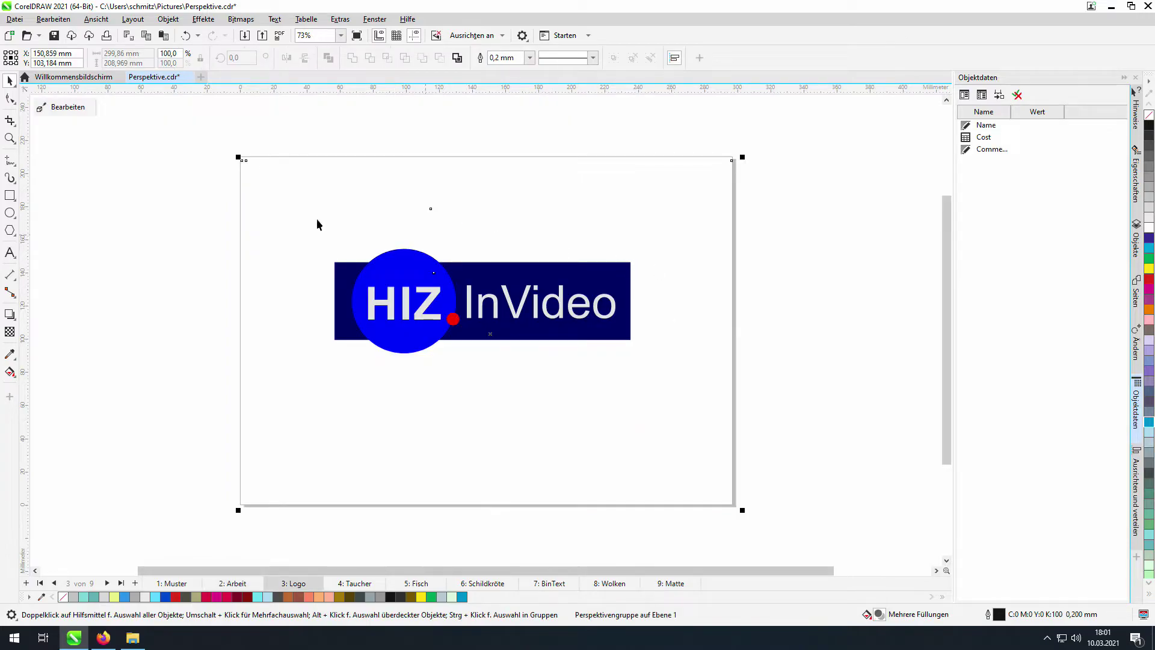
{"action": "left_click_drag", "start_coordinate": [214, 214], "coordinate": [741, 385]}
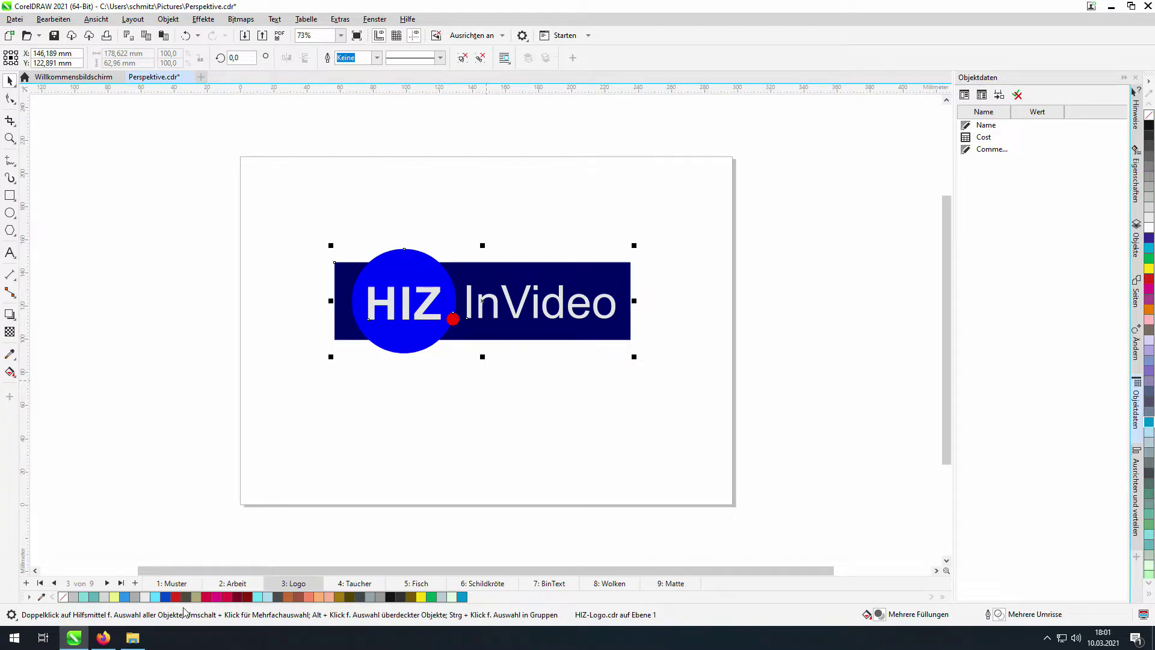
{"action": "left_click", "coordinate": [223, 584]}
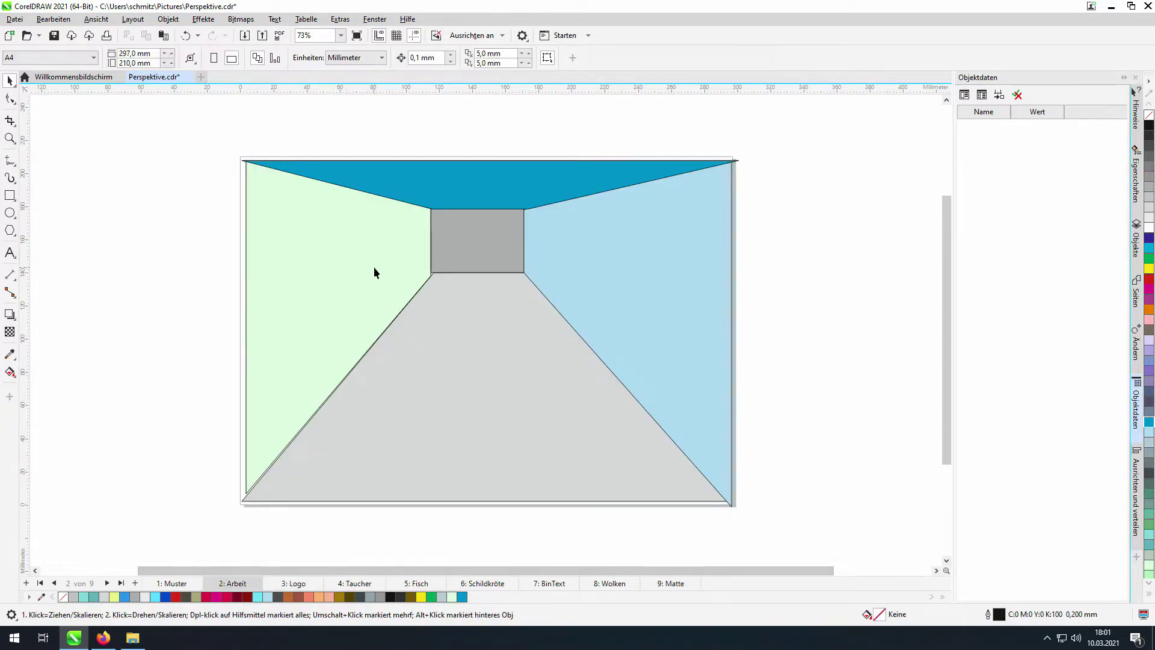
{"action": "left_click", "coordinate": [340, 278]}
{"action": "left_click", "coordinate": [84, 108]}
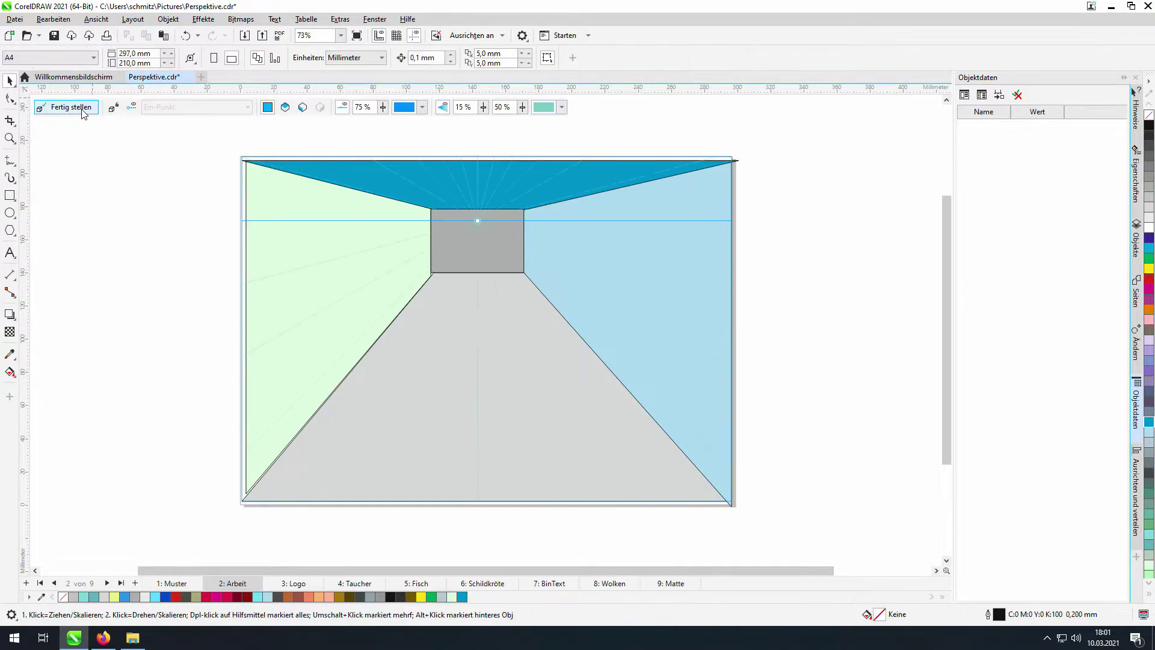
{"action": "key", "text": "ctrl+v"}
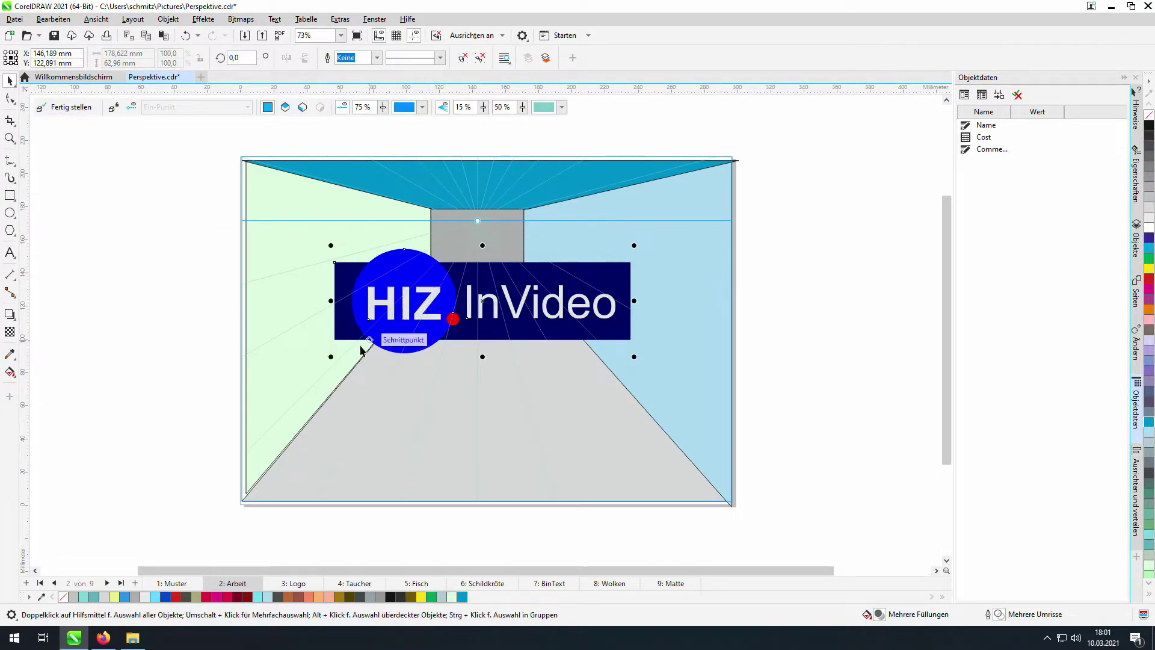
- Scale the pasted logo down to about 36 × 12.6 mm and position it on the grey back wall
{"action": "left_click_drag", "start_coordinate": [333, 356], "coordinate": [462, 311]}
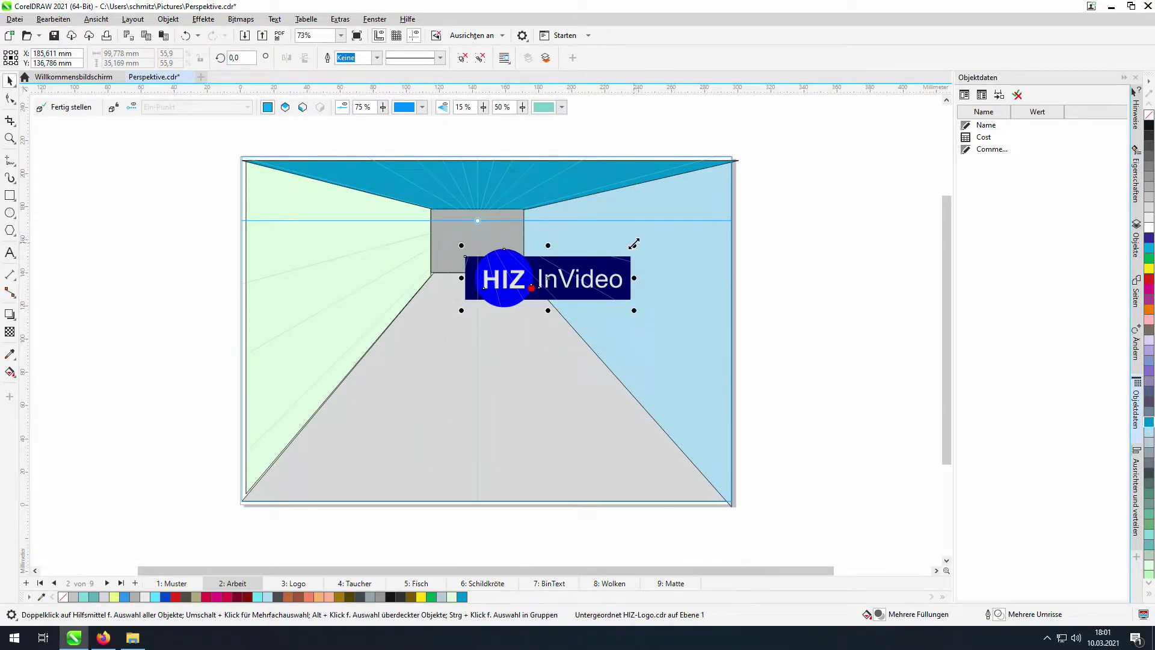
{"action": "left_click_drag", "start_coordinate": [624, 247], "coordinate": [512, 256]}
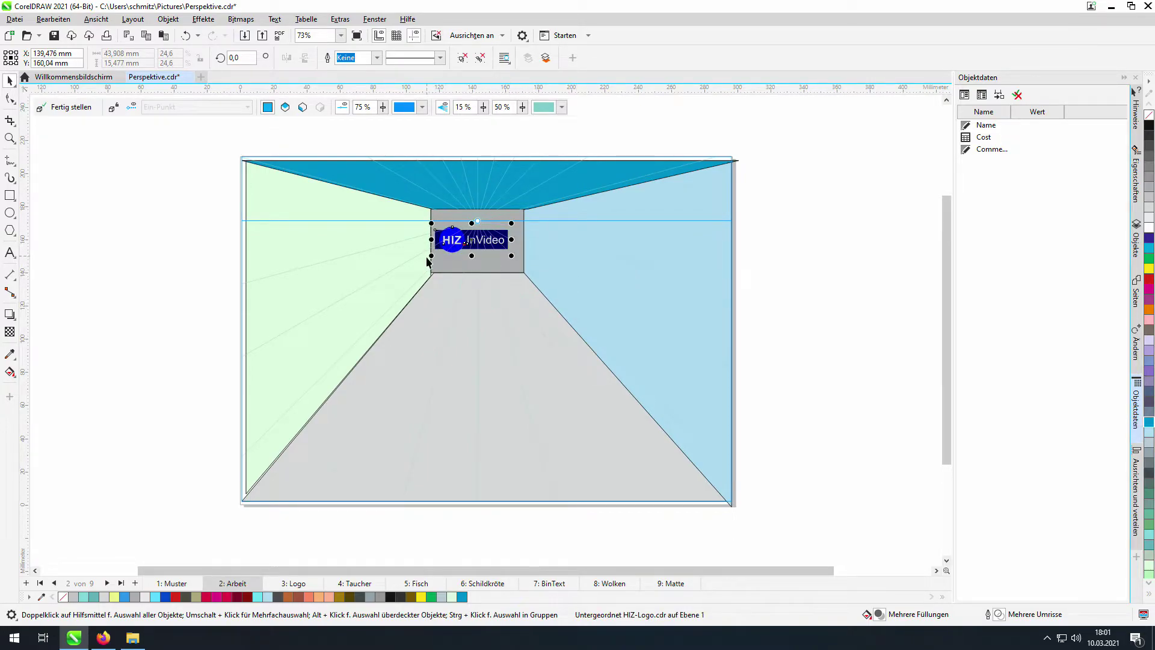
{"action": "left_click_drag", "start_coordinate": [431, 256], "coordinate": [455, 247]}
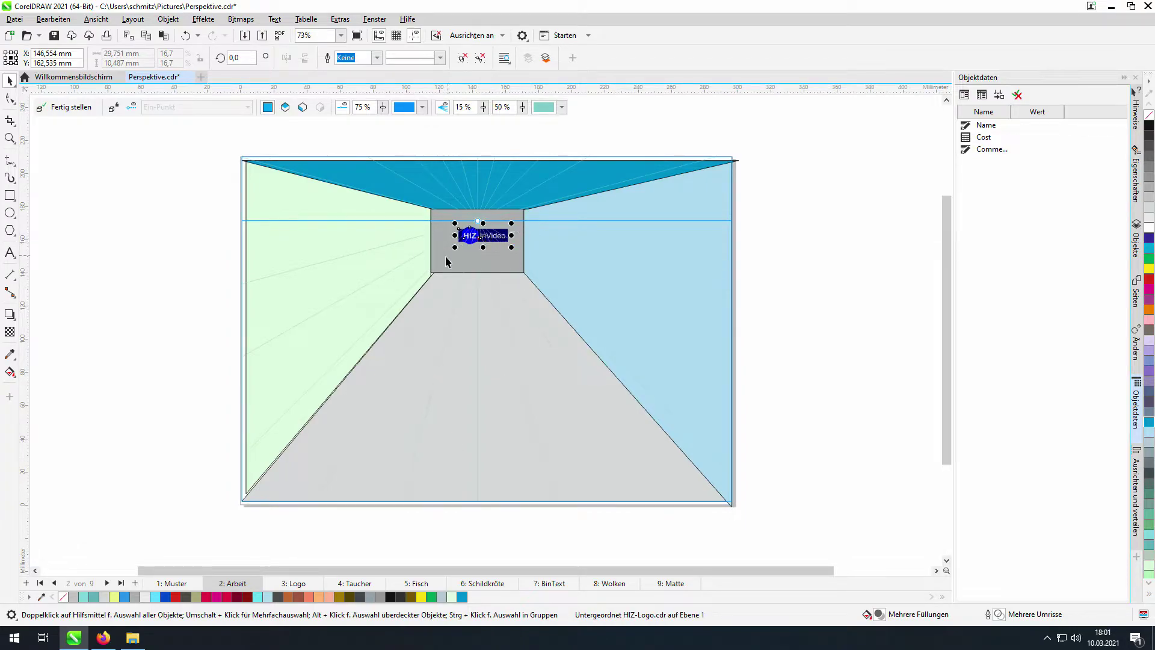
{"action": "left_click_drag", "start_coordinate": [457, 248], "coordinate": [447, 252]}
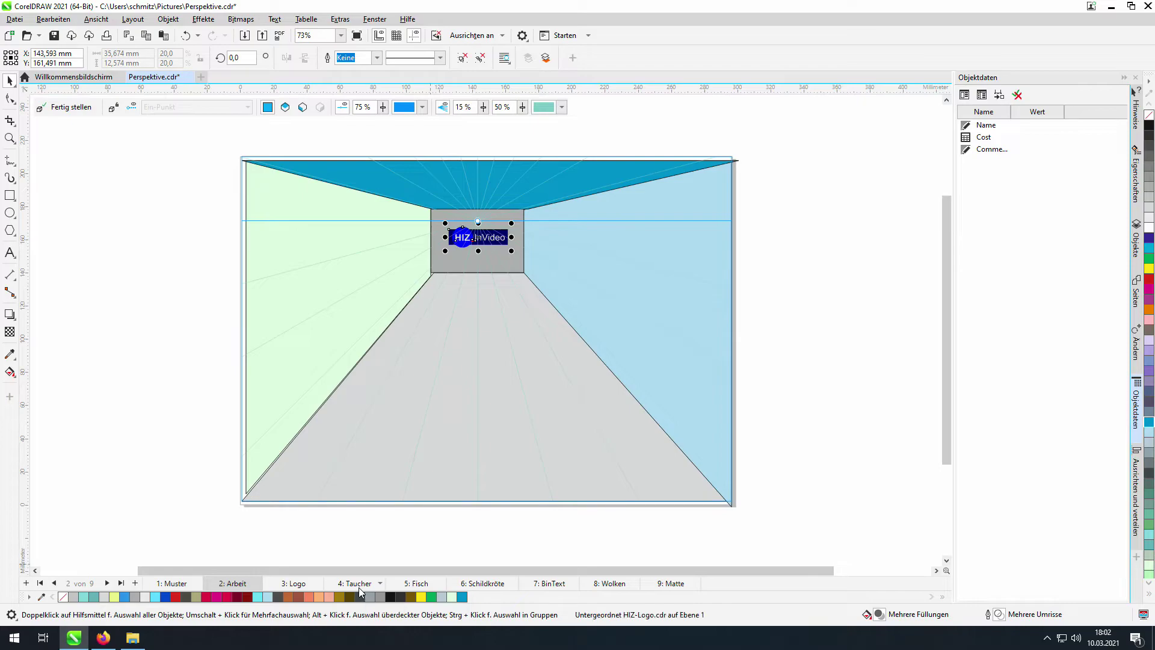
- Copy the diver photo from the Taucher page and paste it into the perspective group on the Arbeit page in edit mode
{"action": "left_click", "coordinate": [364, 587]}
{"action": "left_click", "coordinate": [420, 269]}
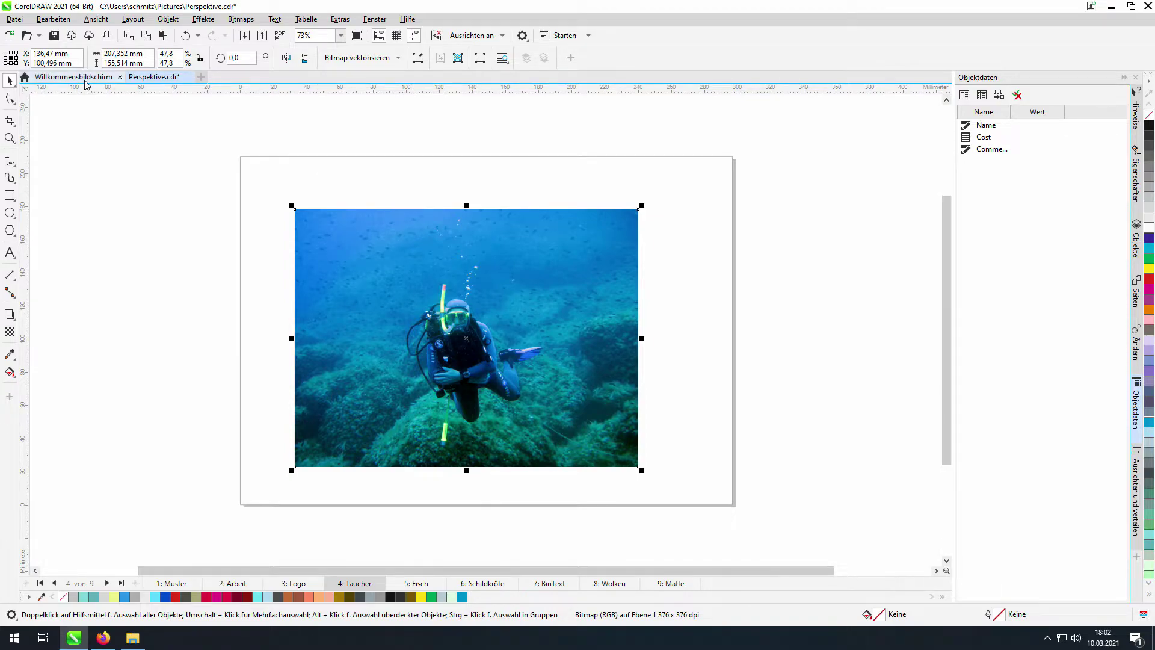
{"action": "left_click", "coordinate": [119, 182]}
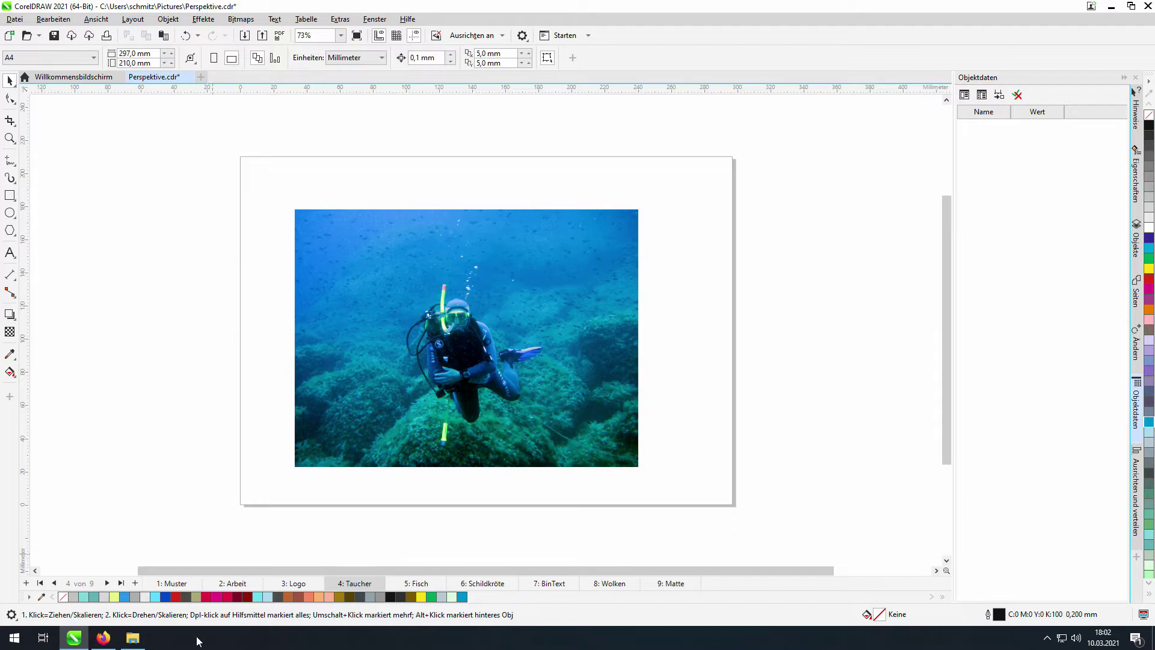
{"action": "left_click", "coordinate": [230, 582]}
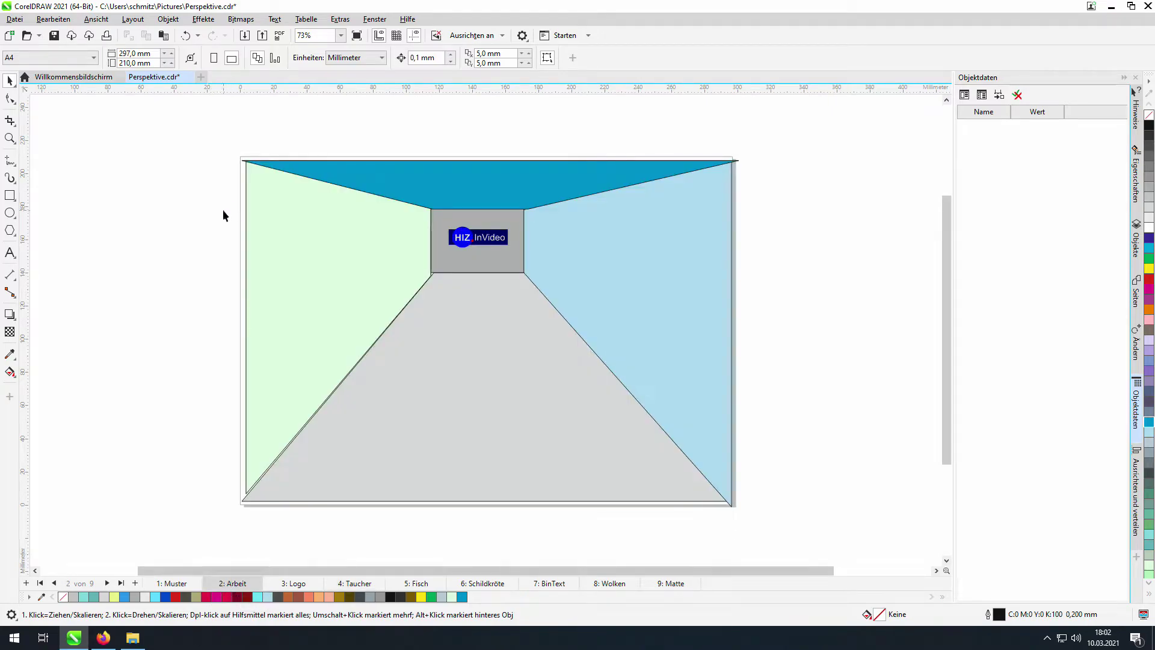
{"action": "left_click", "coordinate": [315, 185]}
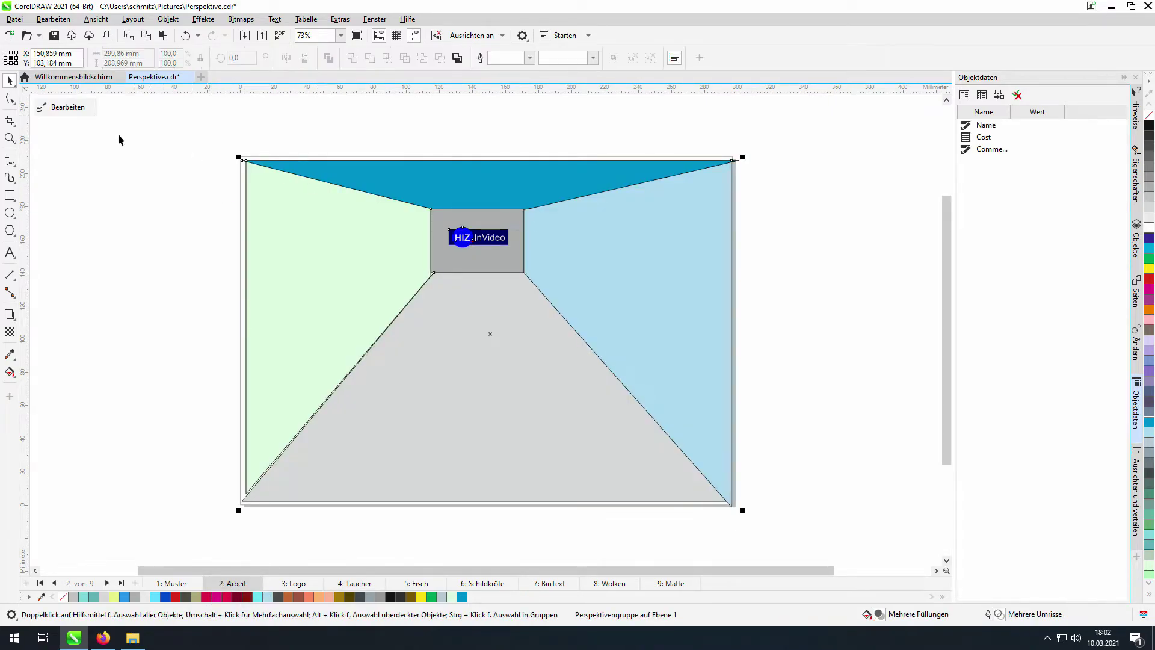
{"action": "left_click", "coordinate": [75, 107]}
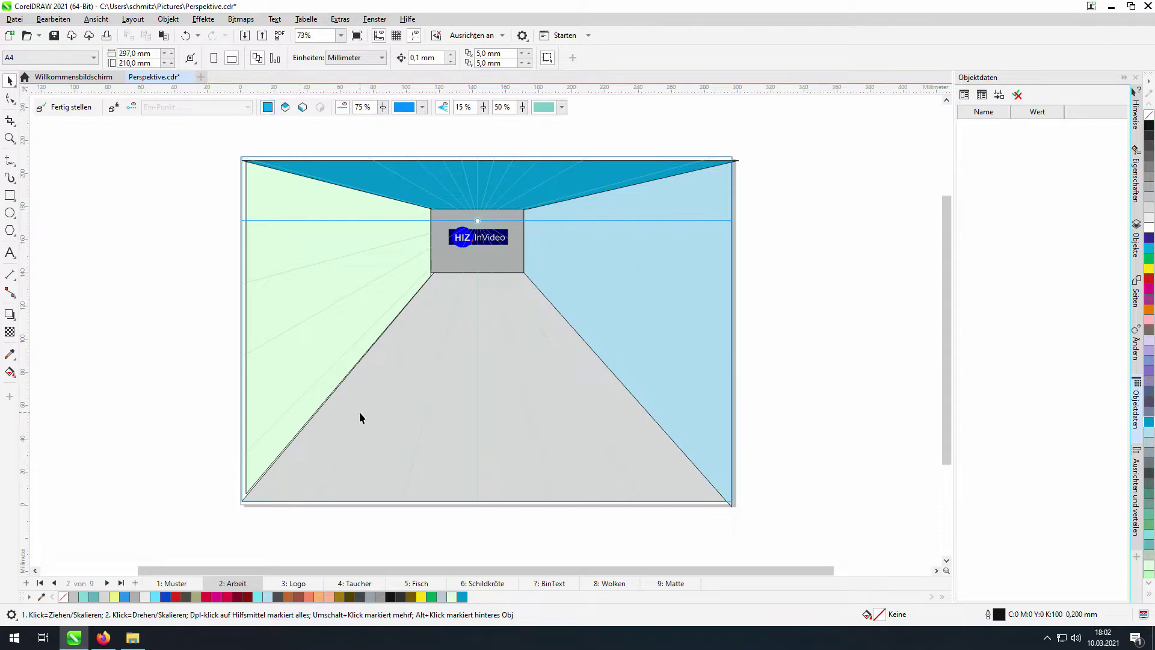
{"action": "key", "text": "ctrl+v"}
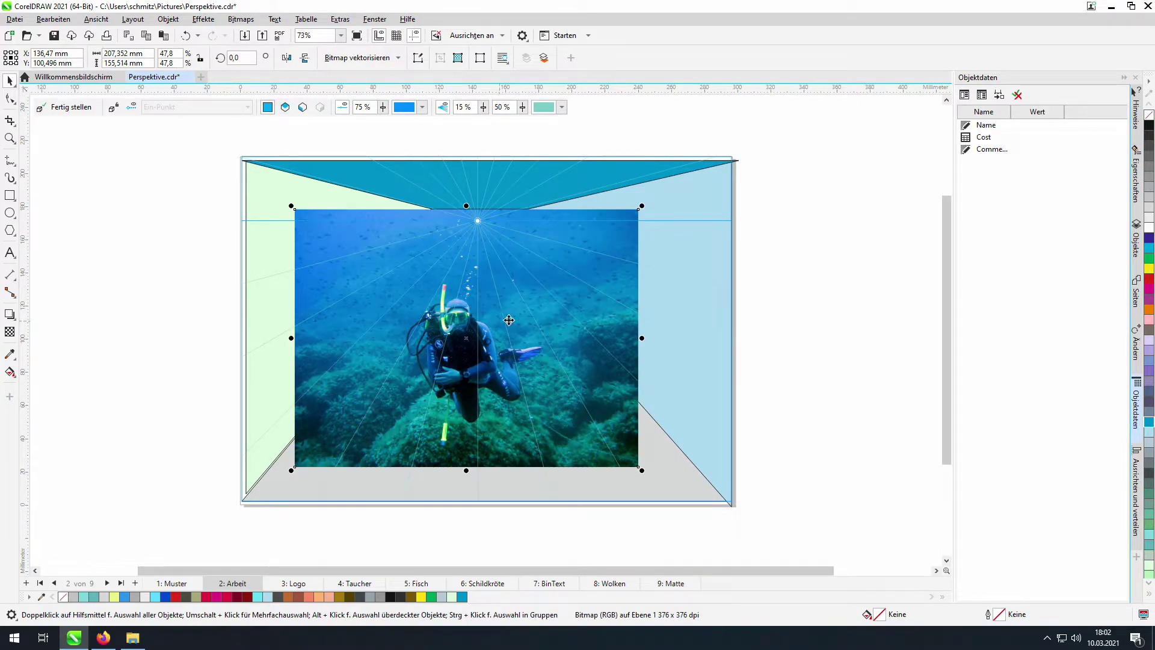
- Move the diver photo over the light green side wall, centred at about X -7 mm, Y 116 mm
{"action": "left_click_drag", "start_coordinate": [529, 313], "coordinate": [294, 287]}
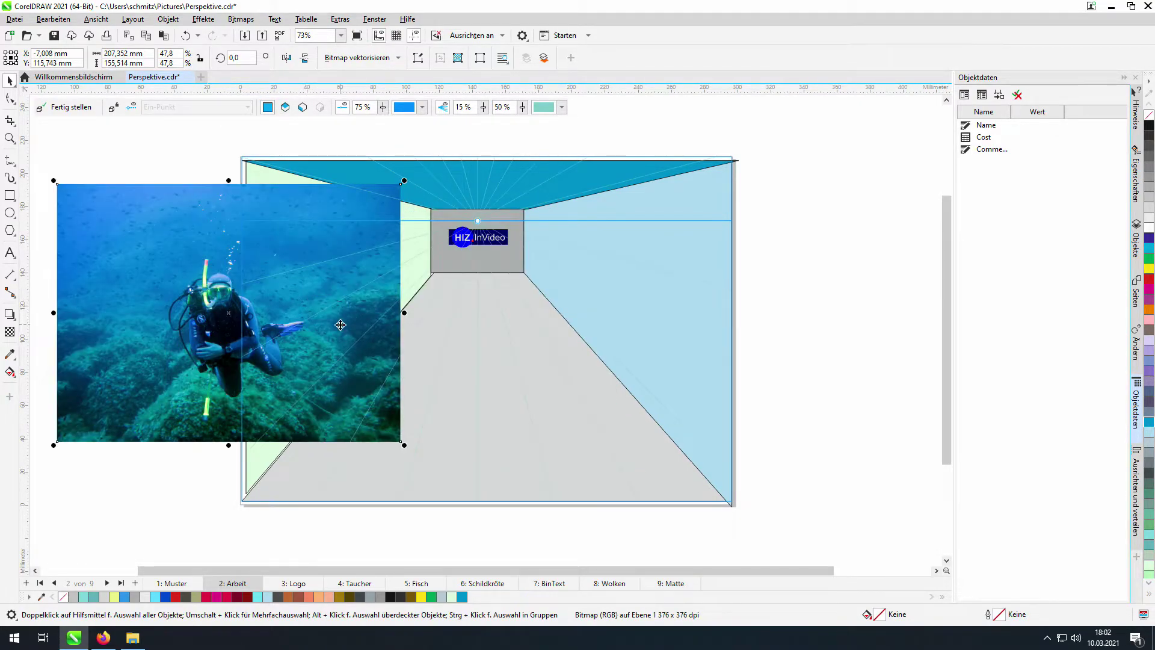
{"action": "right_click", "coordinate": [364, 335]}
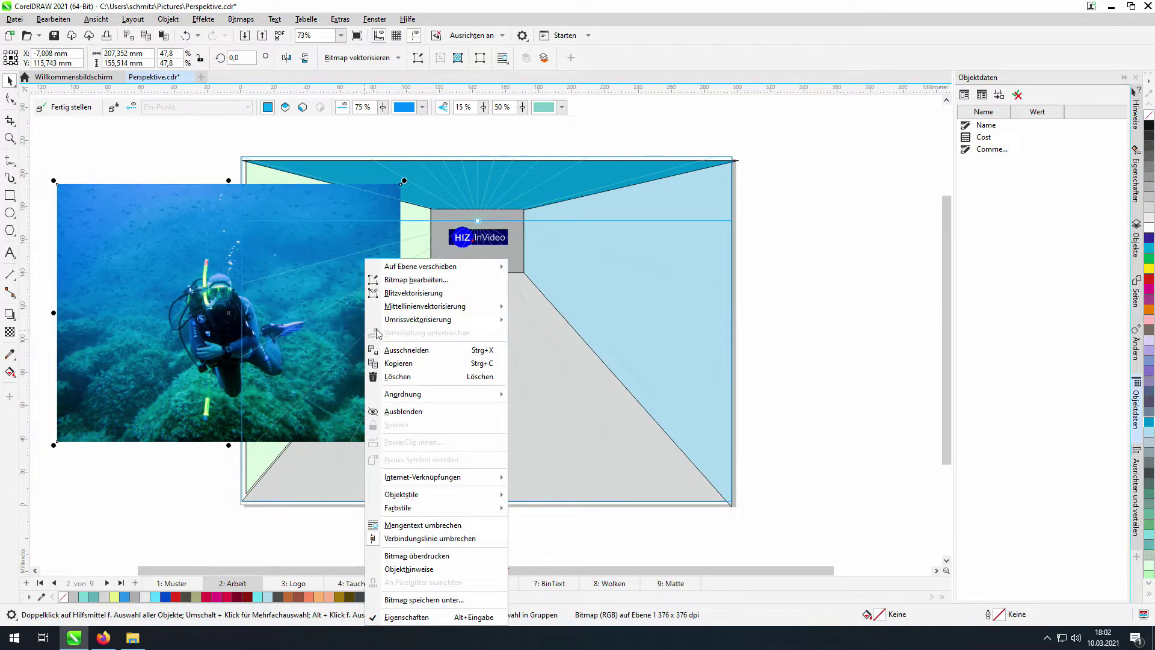
{"action": "mouse_move", "coordinate": [427, 270]}
{"action": "left_click", "coordinate": [105, 308]}
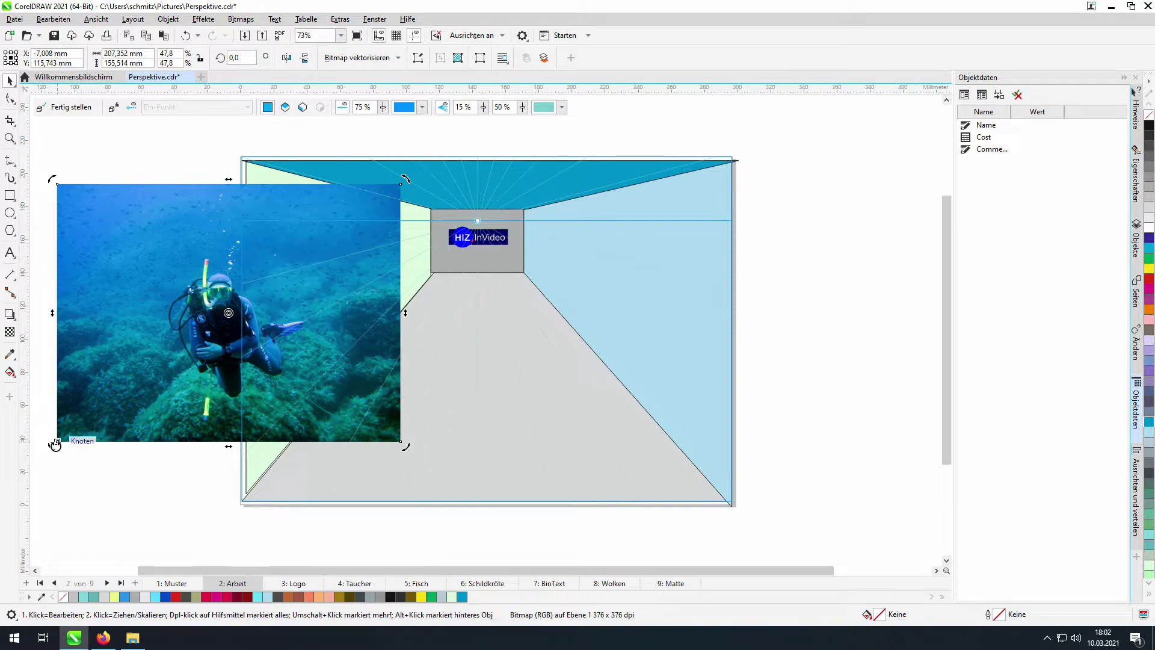
{"action": "left_click", "coordinate": [57, 448]}
{"action": "left_click", "coordinate": [80, 434]}
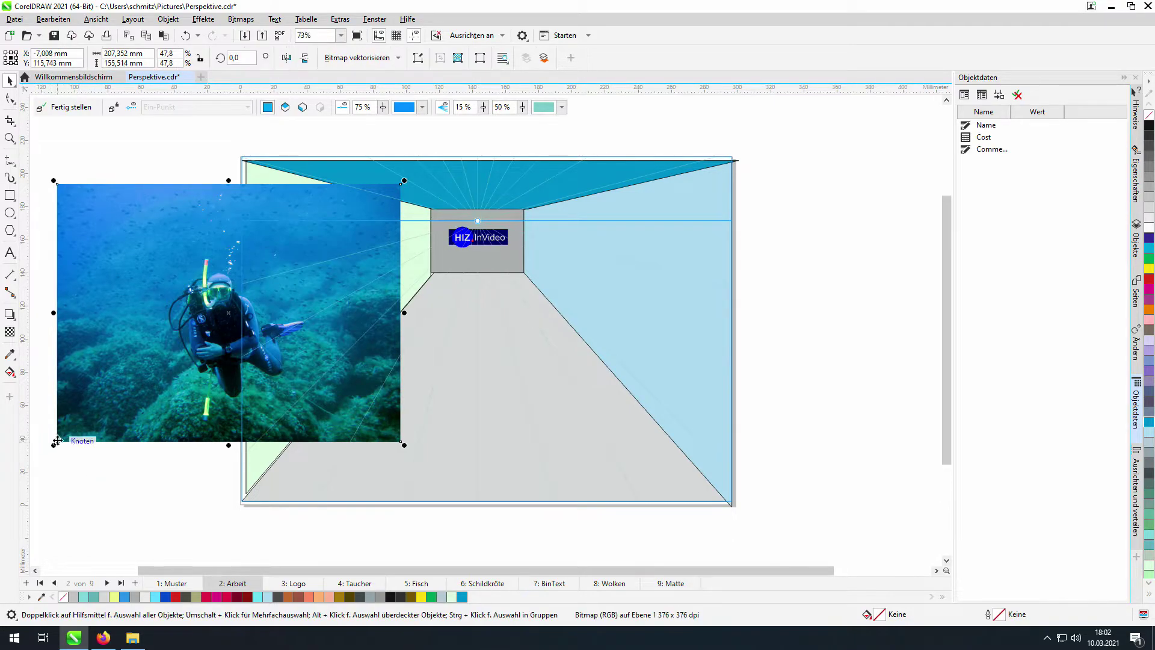
- Fit the diver photo onto the light green wall by shrinking it, moving it to the side plane and resizing it in perspective
{"action": "left_click_drag", "start_coordinate": [51, 448], "coordinate": [236, 309]}
{"action": "left_click_drag", "start_coordinate": [312, 258], "coordinate": [322, 287]}
{"action": "right_click", "coordinate": [328, 288]}
{"action": "mouse_move", "coordinate": [411, 261]}
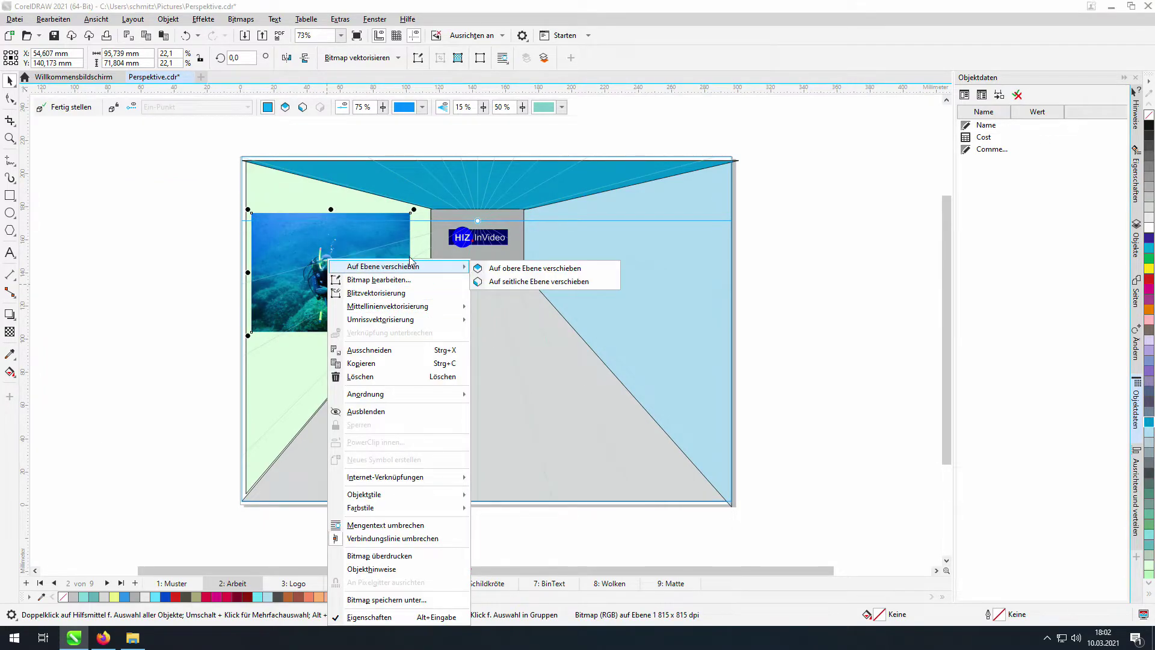
{"action": "left_click", "coordinate": [508, 281]}
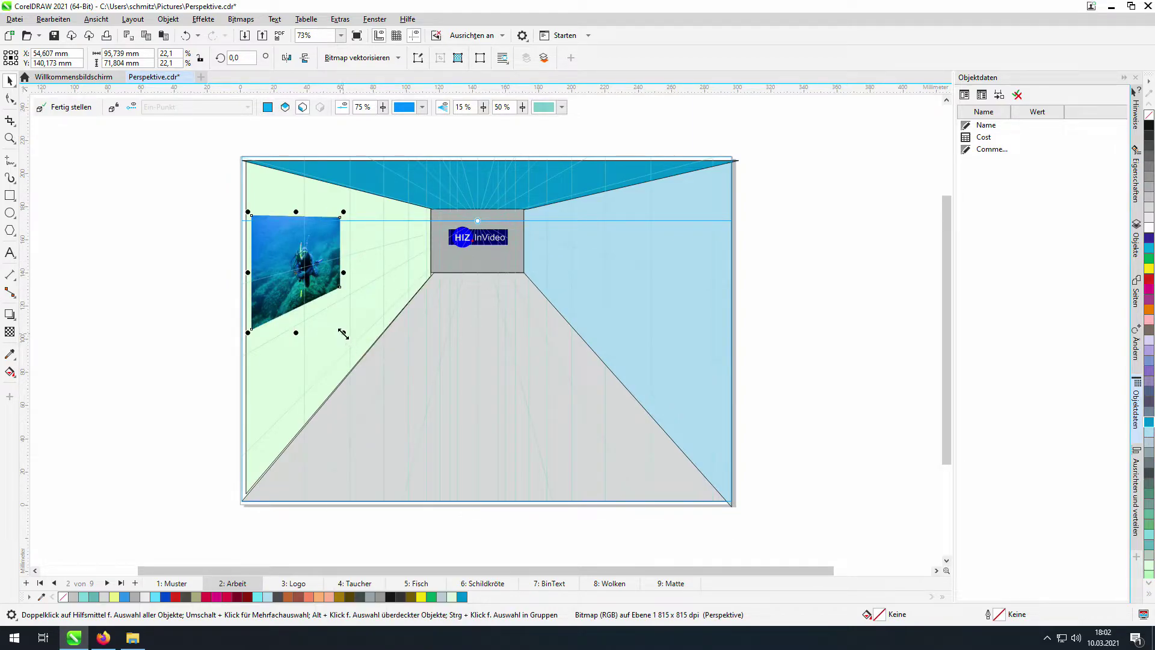
{"action": "left_click_drag", "start_coordinate": [343, 334], "coordinate": [486, 402]}
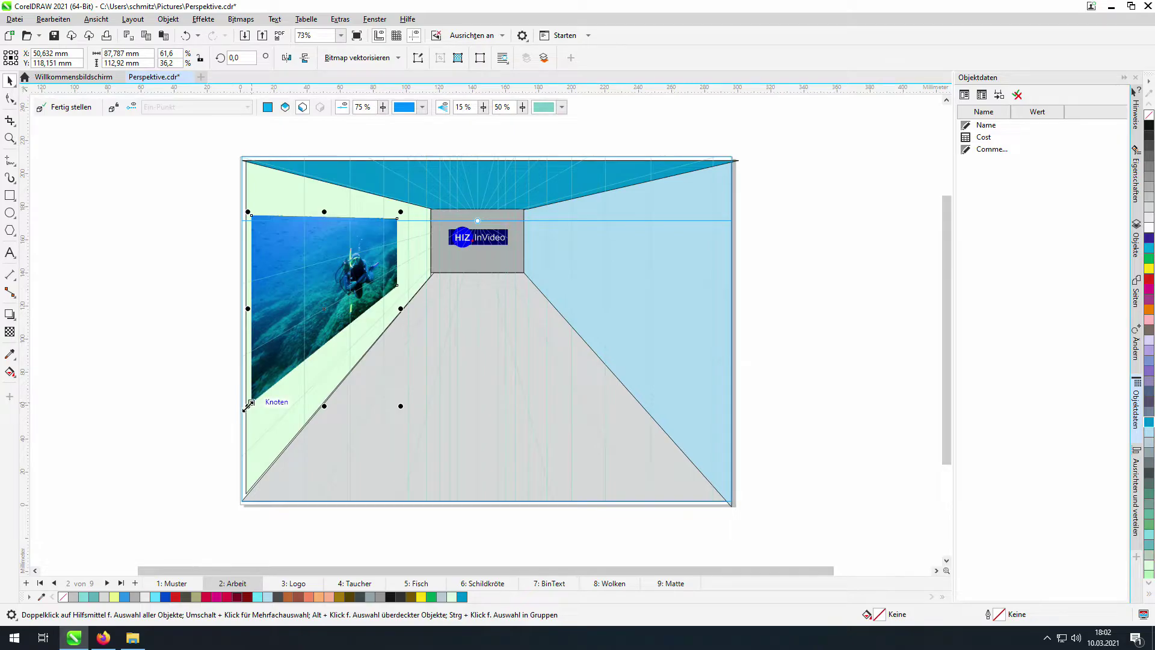
{"action": "left_click_drag", "start_coordinate": [249, 404], "coordinate": [324, 386]}
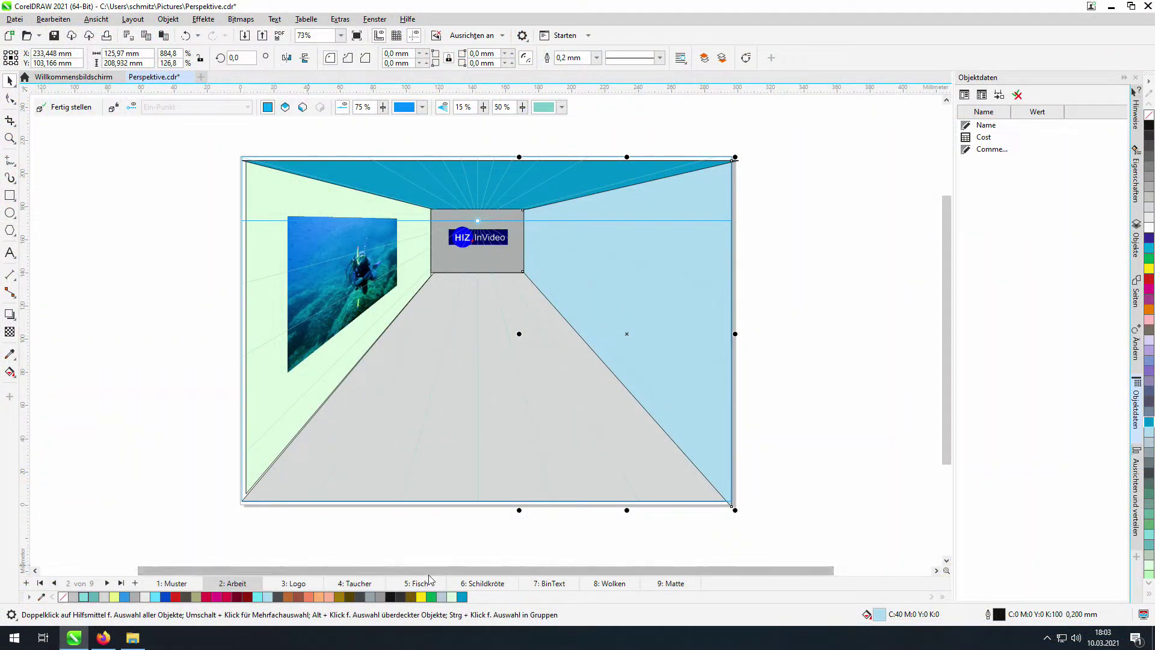
- Copy the turtle photo from the Schildkröte page and return to the Arbeit page
{"action": "left_click", "coordinate": [480, 584]}
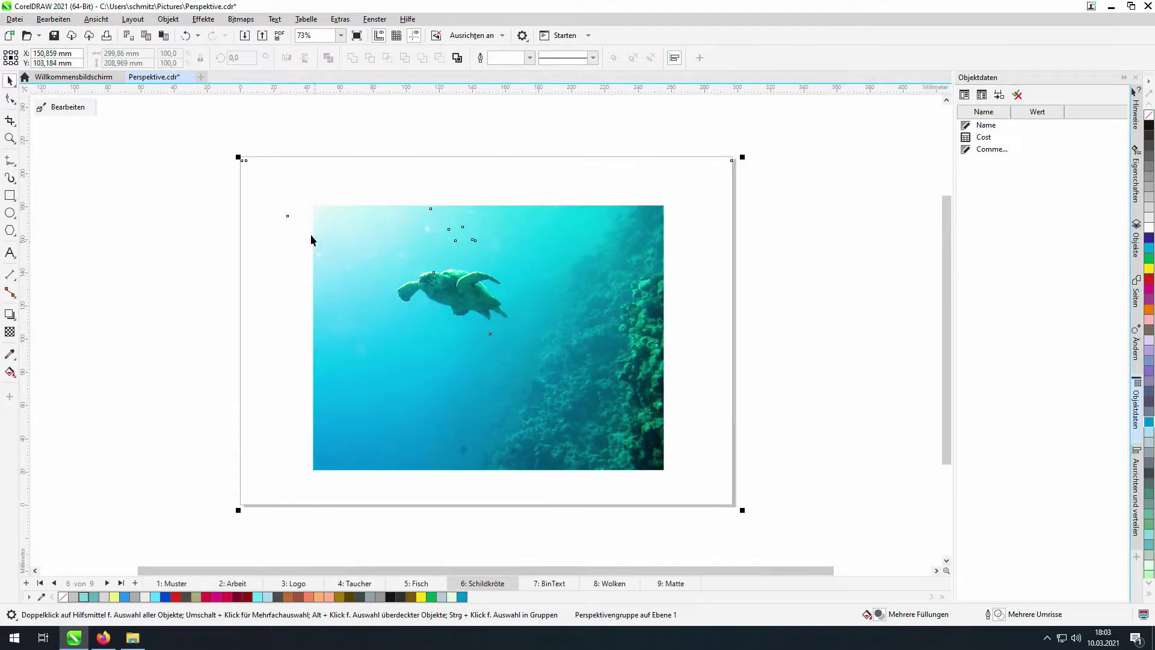
{"action": "left_click", "coordinate": [341, 269]}
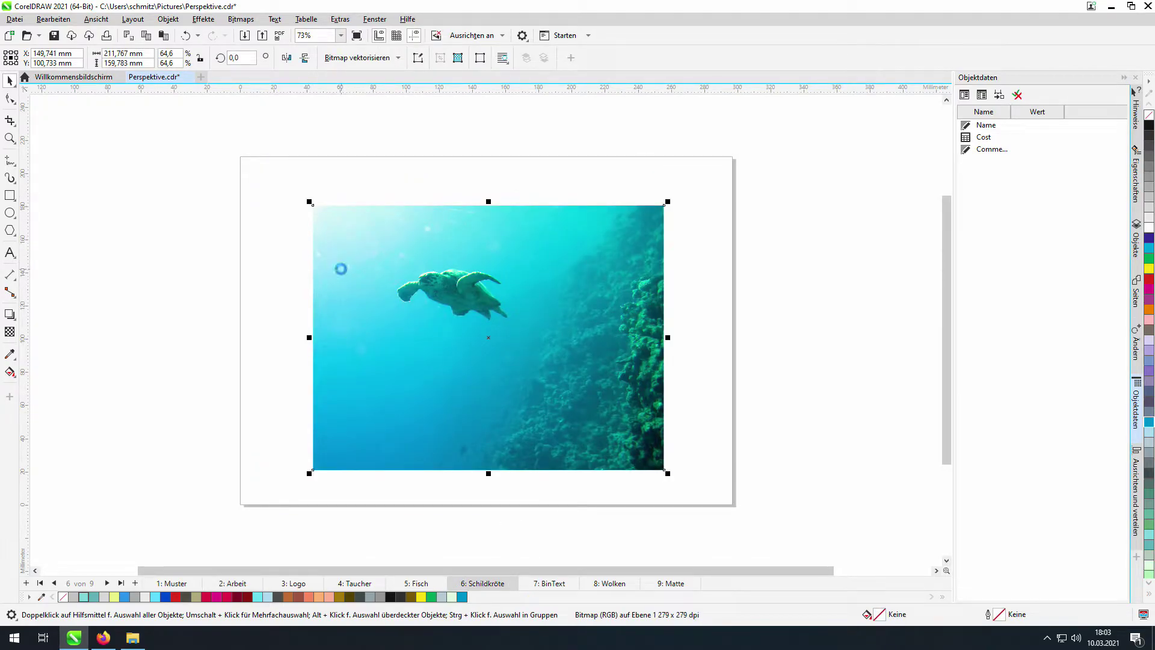
{"action": "left_click", "coordinate": [233, 583]}
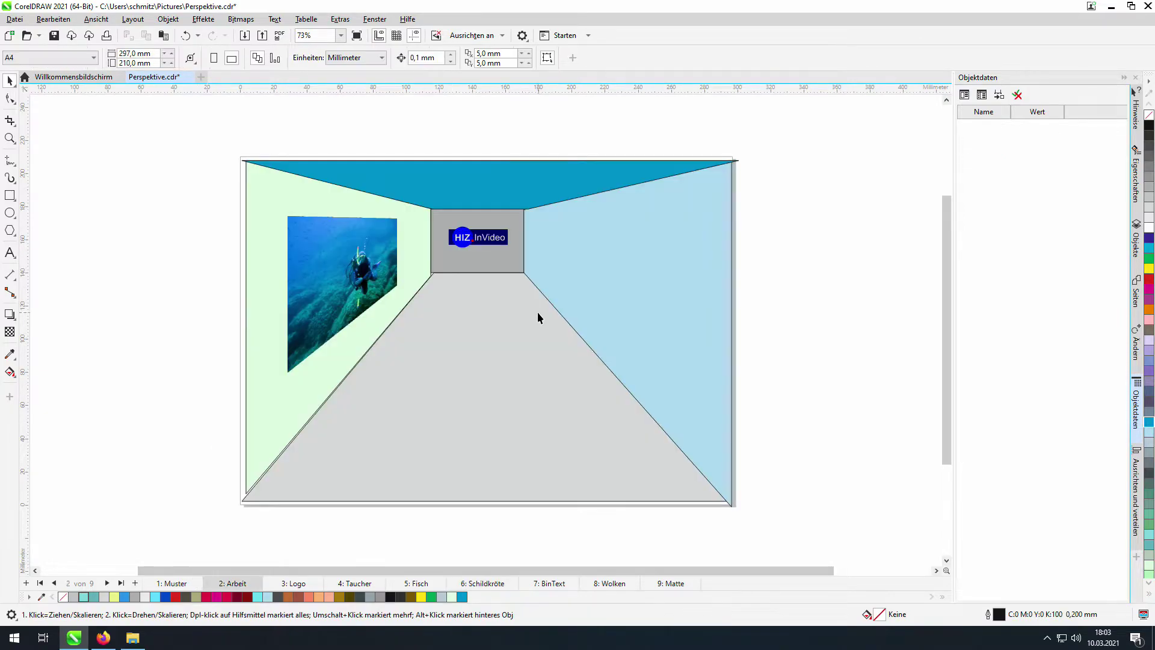
{"action": "key", "text": "ctrl+v"}
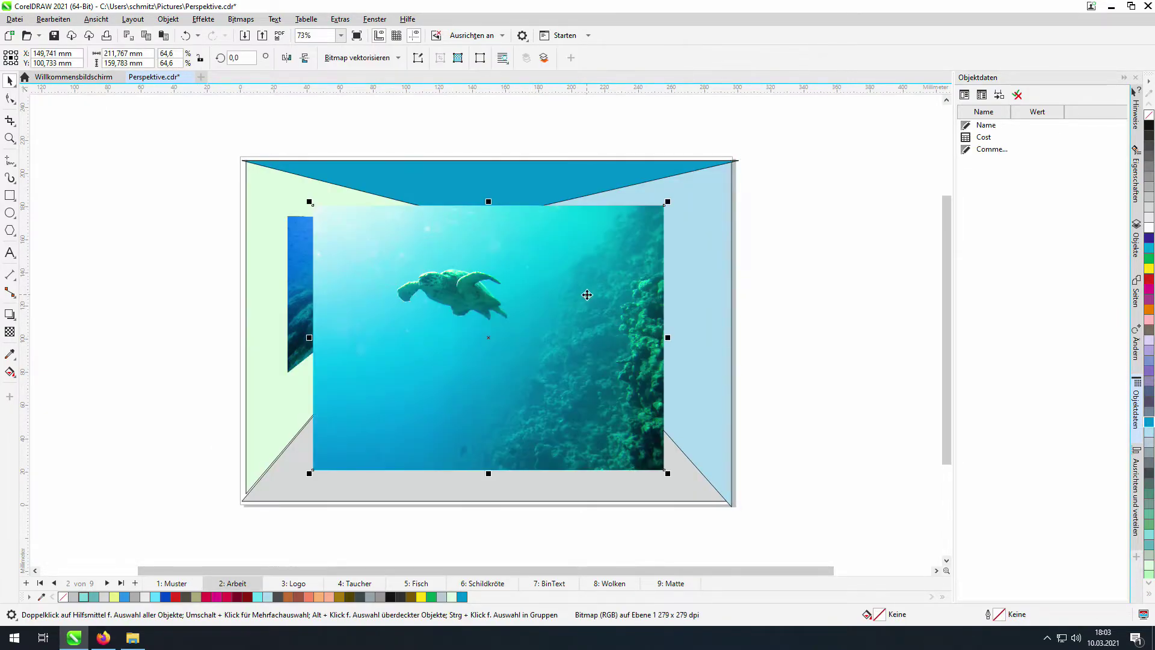
{"action": "left_click_drag", "start_coordinate": [434, 376], "coordinate": [543, 343]}
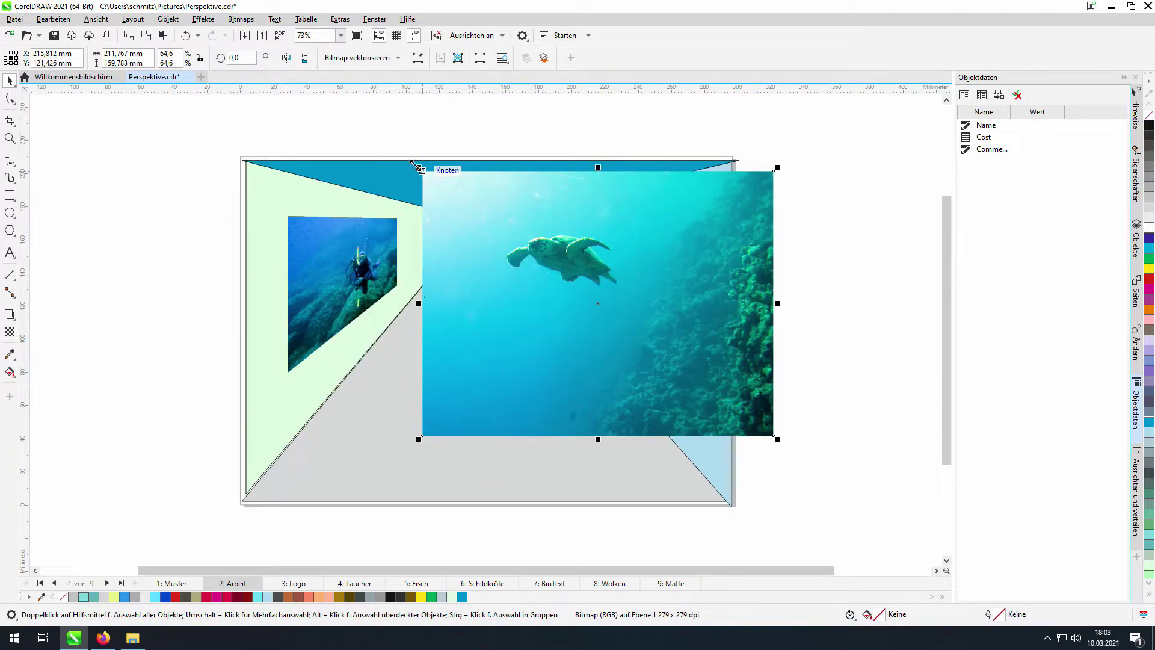
{"action": "left_click_drag", "start_coordinate": [416, 166], "coordinate": [566, 280]}
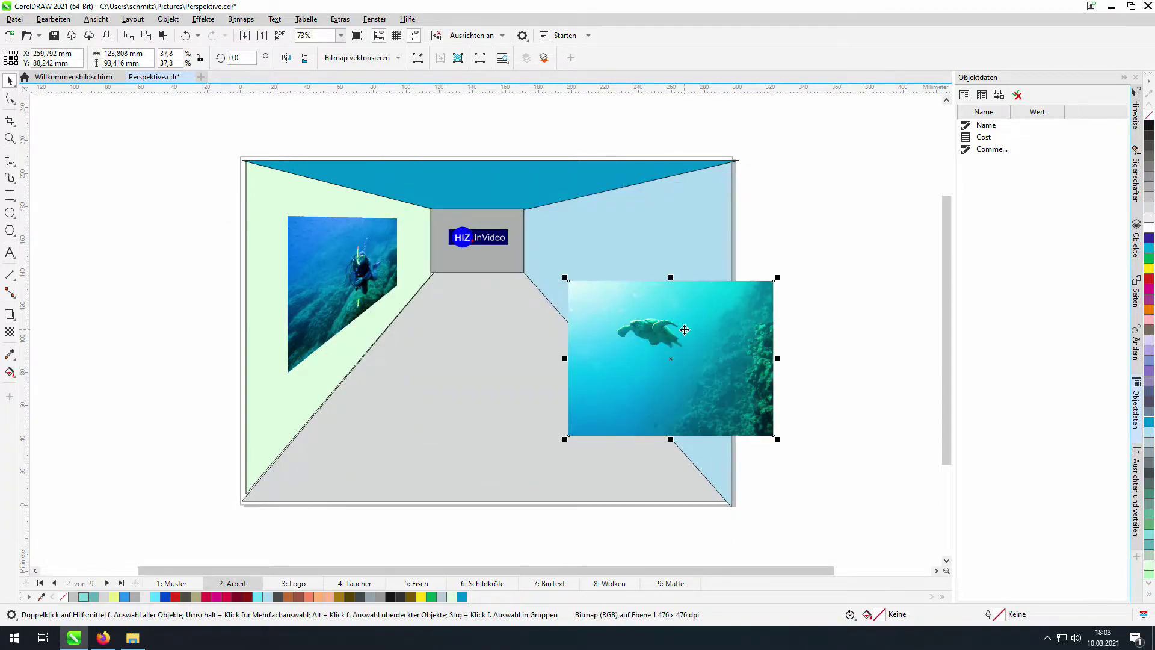
{"action": "right_click", "coordinate": [703, 345]}
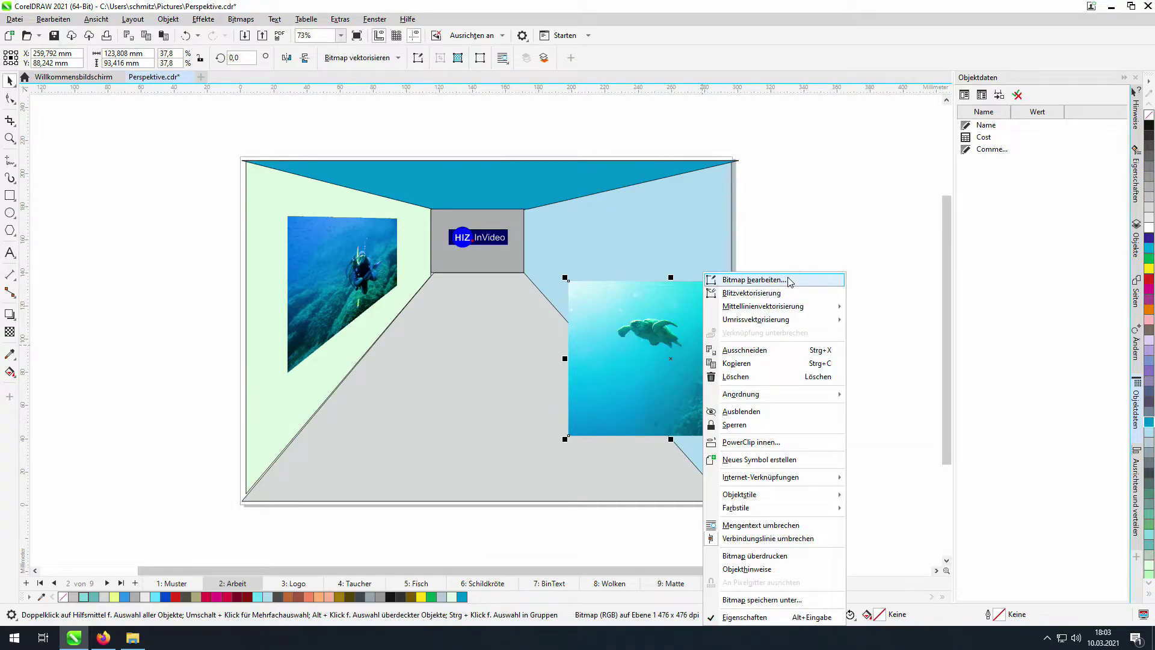
{"action": "left_click", "coordinate": [589, 345]}
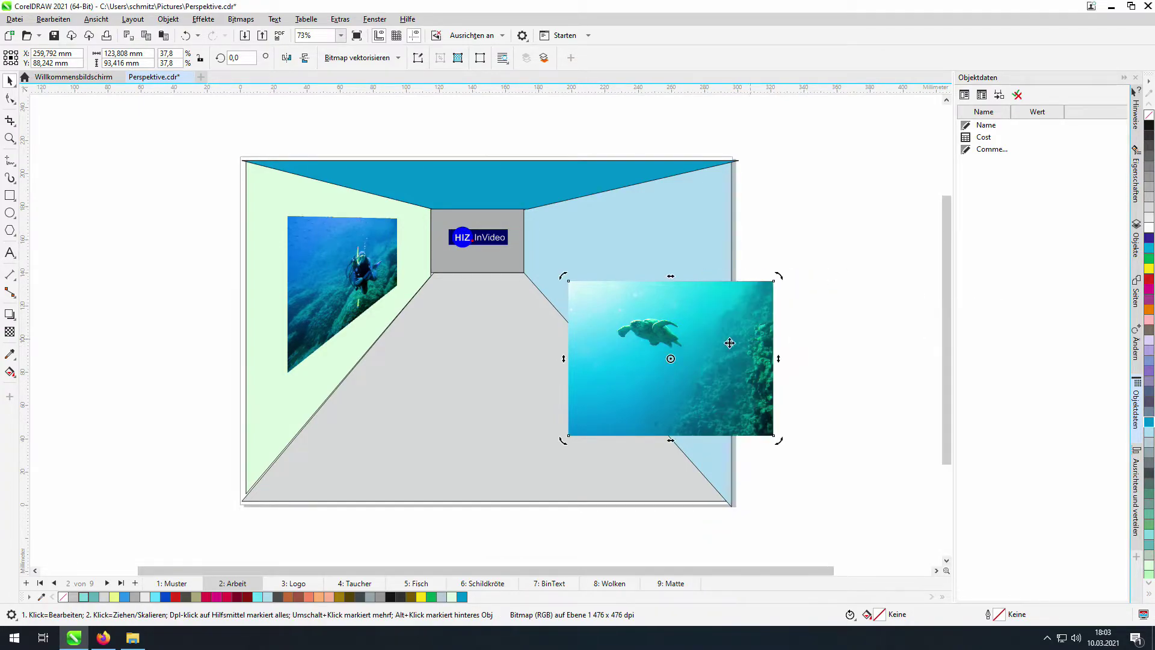
{"action": "right_click", "coordinate": [715, 347]}
{"action": "mouse_move", "coordinate": [751, 307]}
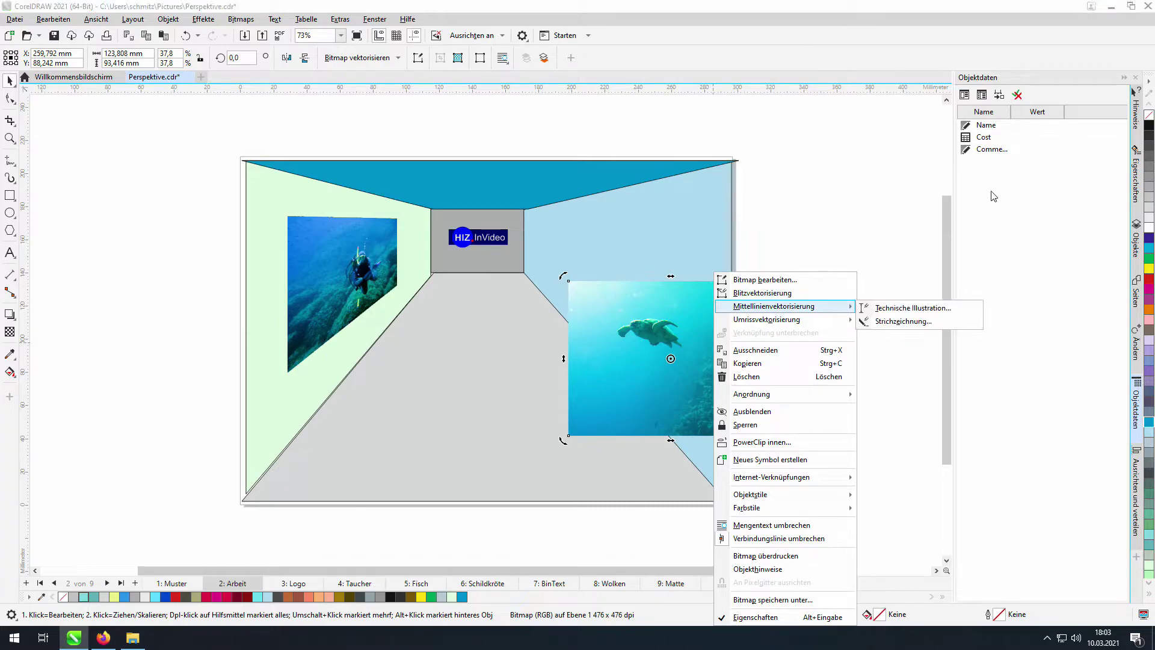
{"action": "left_click", "coordinate": [761, 192]}
{"action": "left_click", "coordinate": [760, 281]}
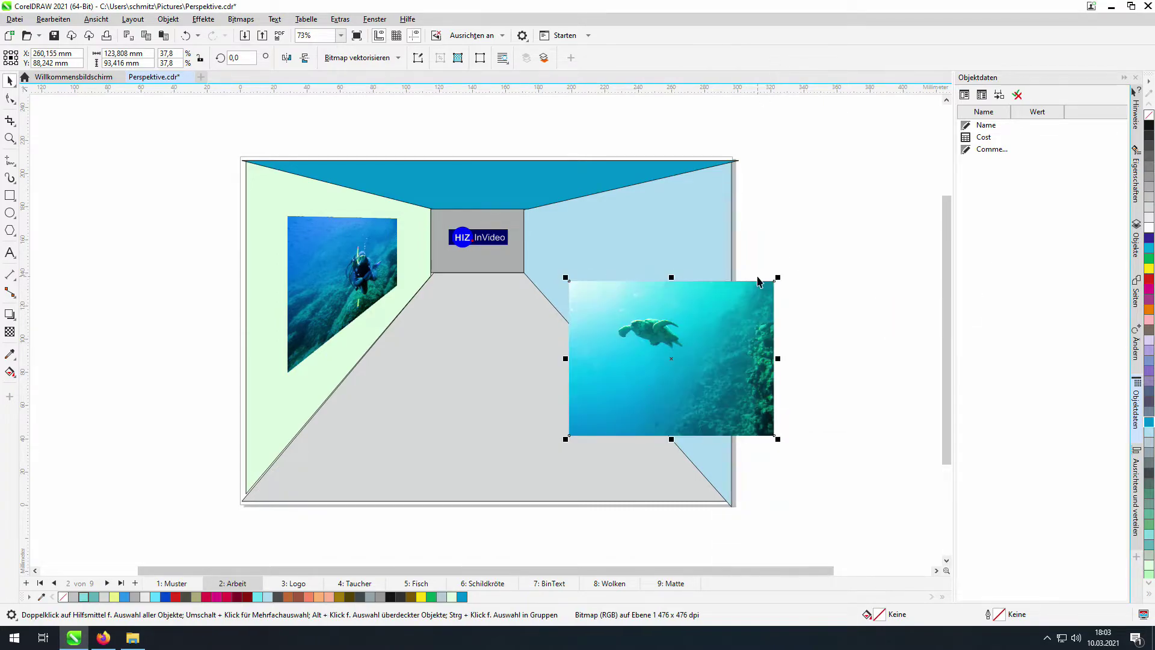
{"action": "right_click", "coordinate": [645, 382]}
{"action": "left_click", "coordinate": [645, 382]}
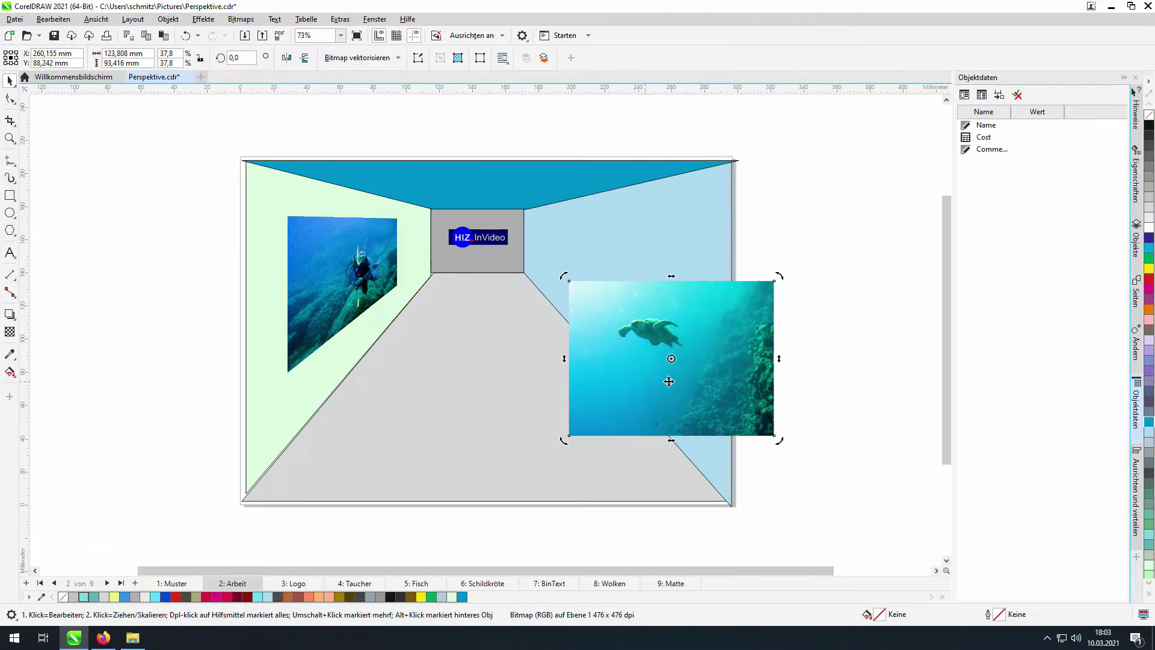
{"action": "left_click", "coordinate": [760, 375]}
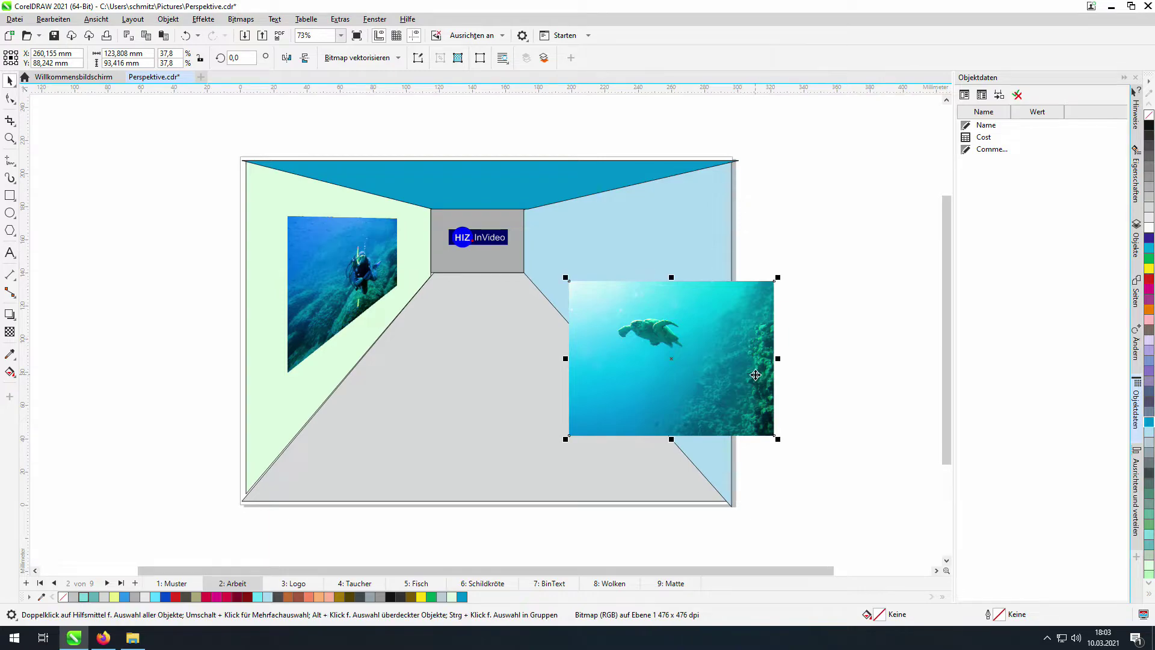
{"action": "right_click", "coordinate": [757, 374]}
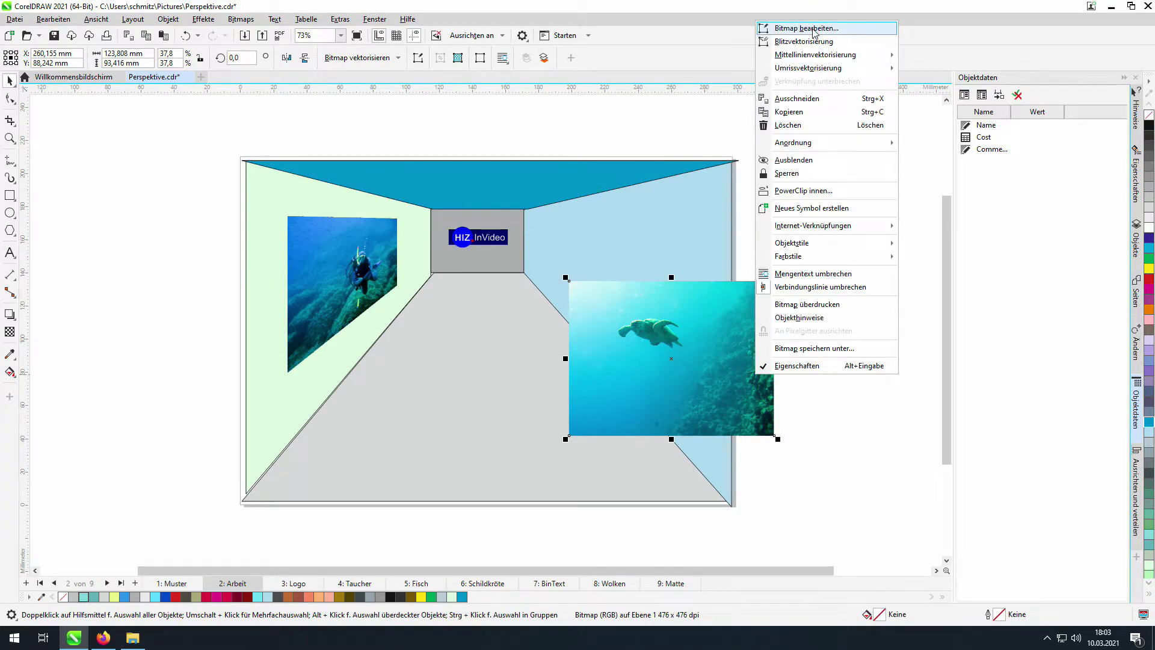
{"action": "left_click", "coordinate": [740, 308]}
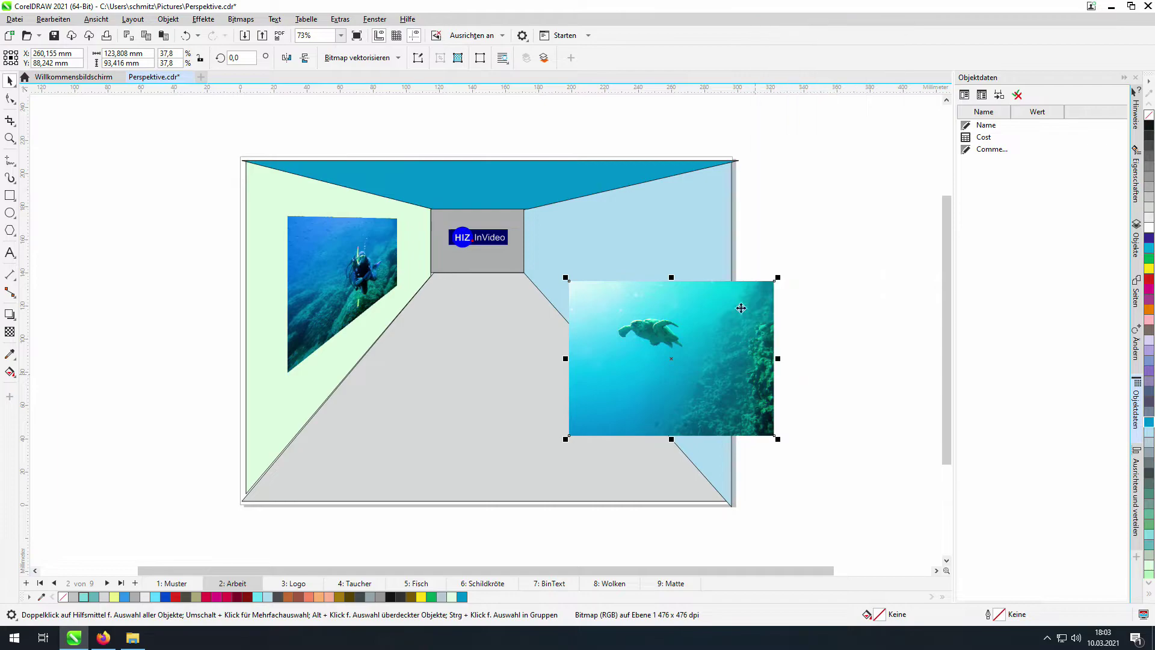
{"action": "left_click", "coordinate": [644, 350]}
{"action": "key", "text": "Delete"}
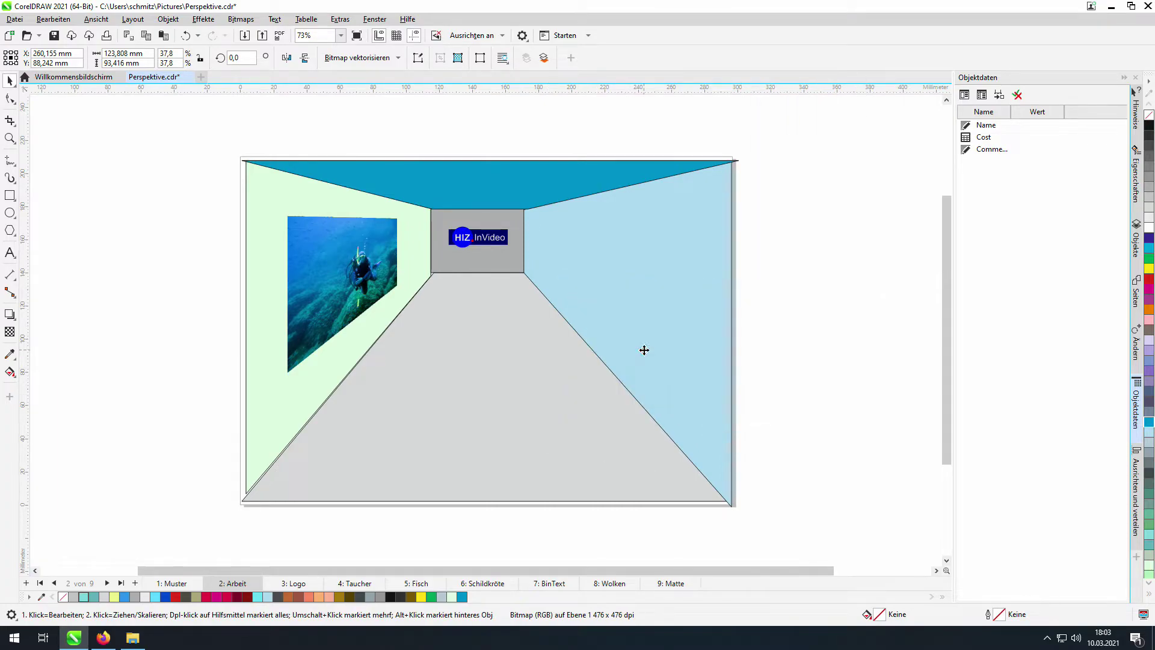
- Paste the turtle photo into the perspective group in edit mode and scale it to about 135 × 102 mm over the light blue wall
{"action": "left_click", "coordinate": [635, 288]}
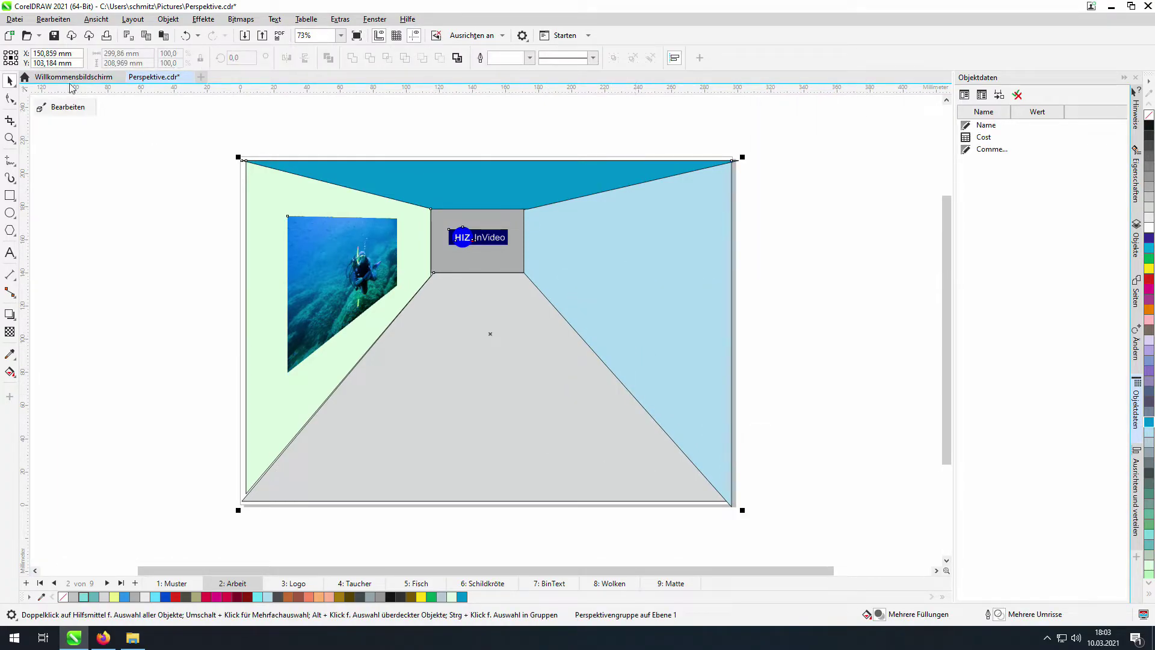
{"action": "left_click", "coordinate": [68, 107]}
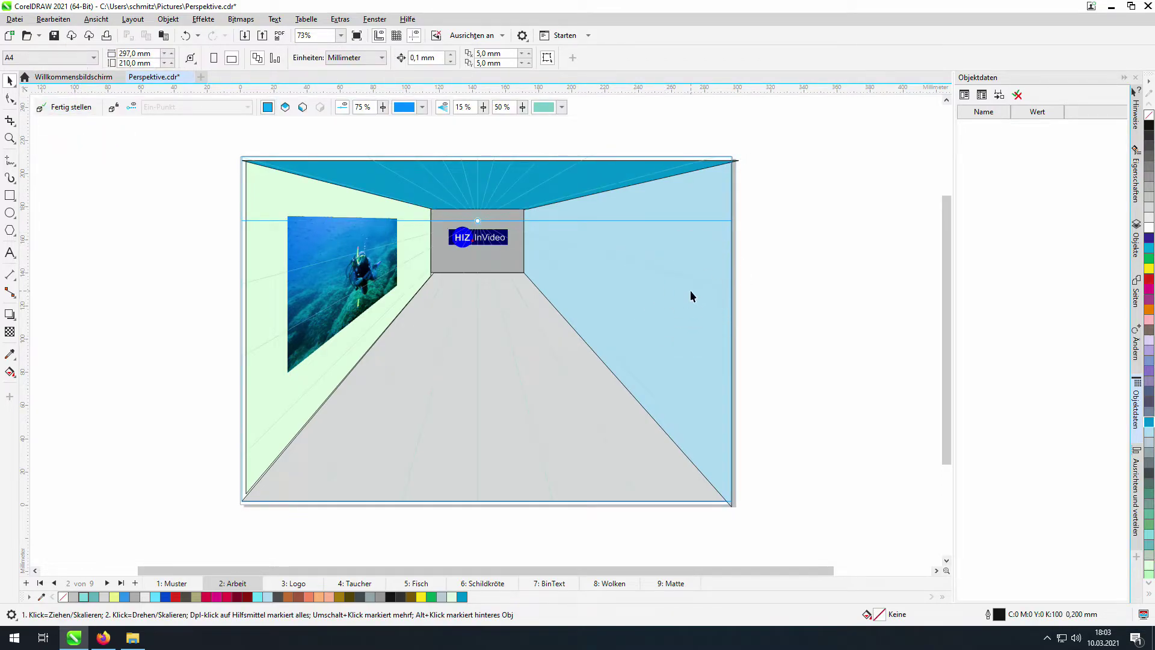
{"action": "key", "text": "ctrl+z"}
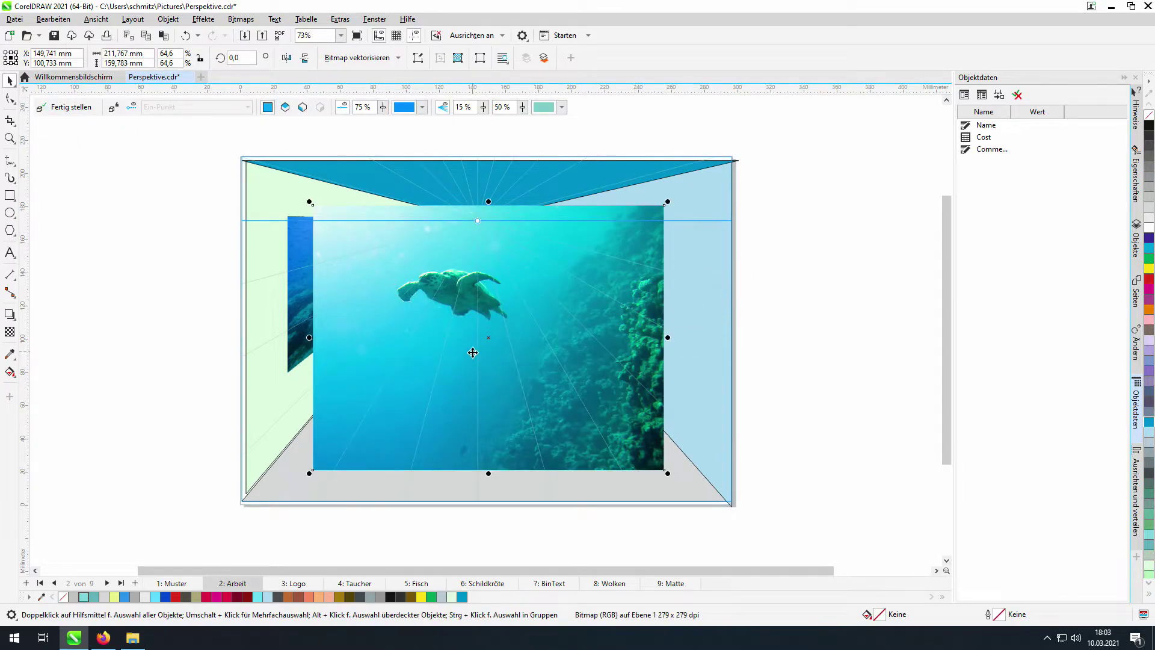
{"action": "left_click_drag", "start_coordinate": [472, 351], "coordinate": [637, 332]}
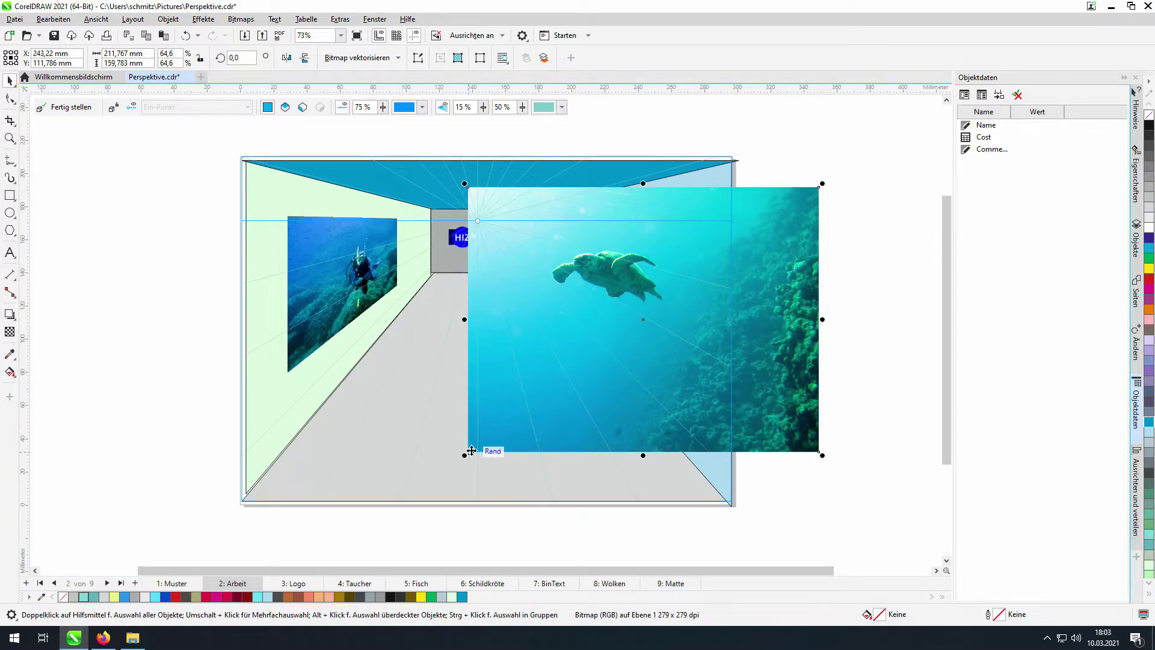
{"action": "left_click_drag", "start_coordinate": [465, 456], "coordinate": [592, 359]}
- Move the turtle photo to the side plane and position it on the light blue wall, centred at about X 233 mm, Y 121 mm
{"action": "right_click", "coordinate": [712, 301]}
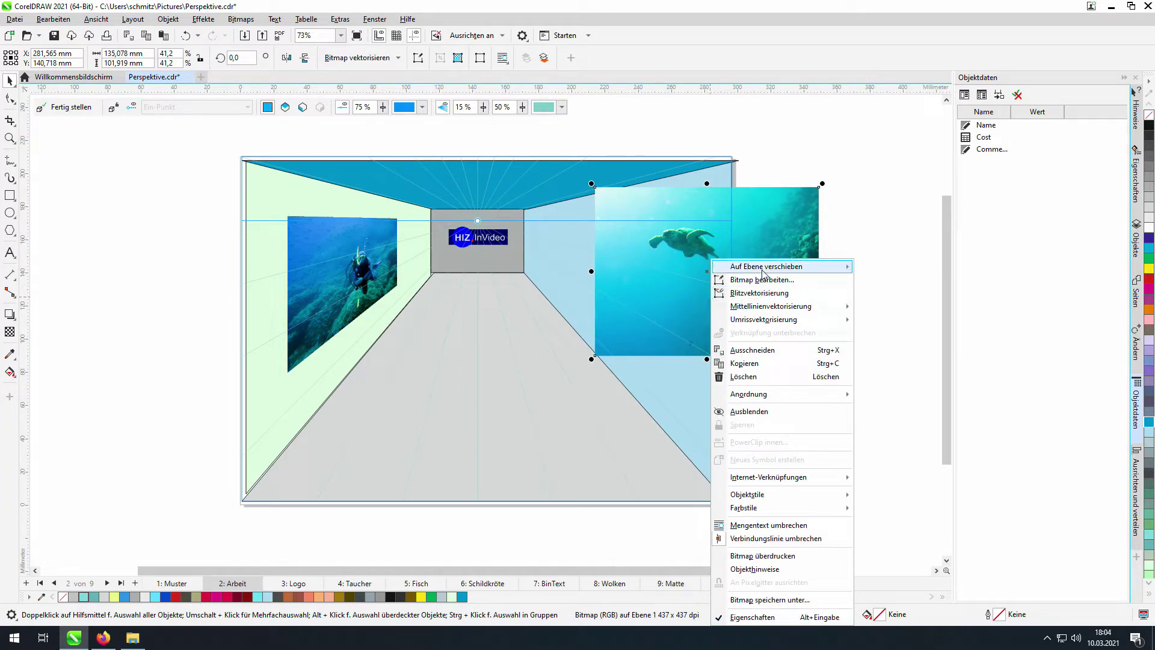
{"action": "mouse_move", "coordinate": [764, 269]}
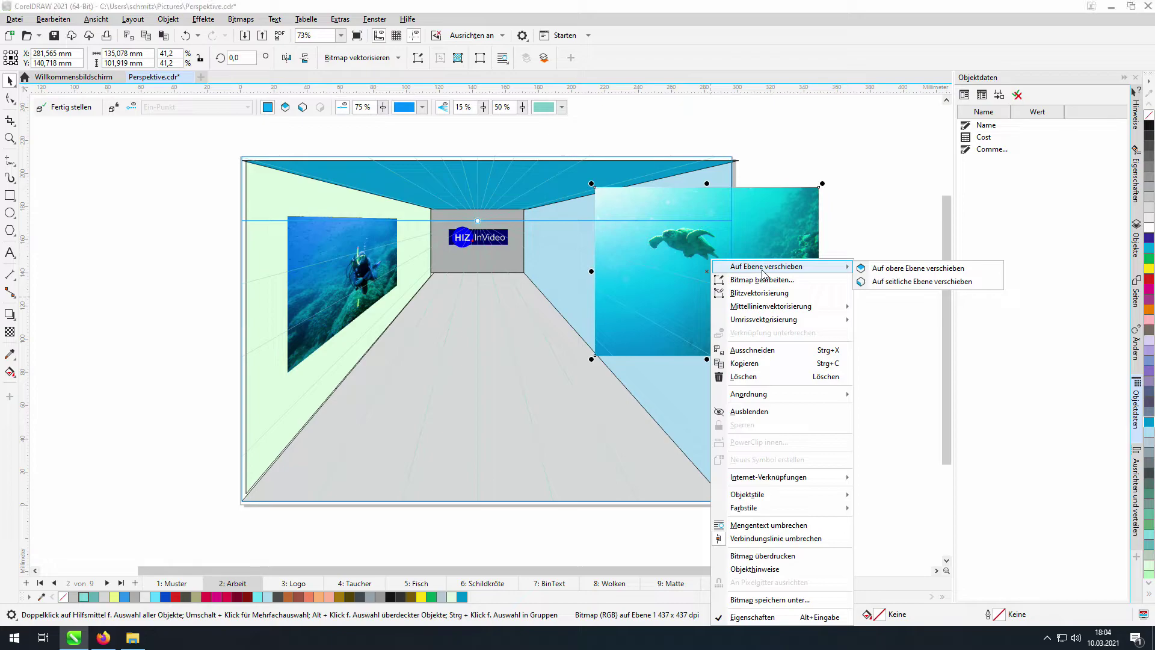
{"action": "left_click", "coordinate": [873, 283]}
{"action": "left_click_drag", "start_coordinate": [764, 274], "coordinate": [559, 296]}
{"action": "left_click_drag", "start_coordinate": [559, 297], "coordinate": [558, 296]}
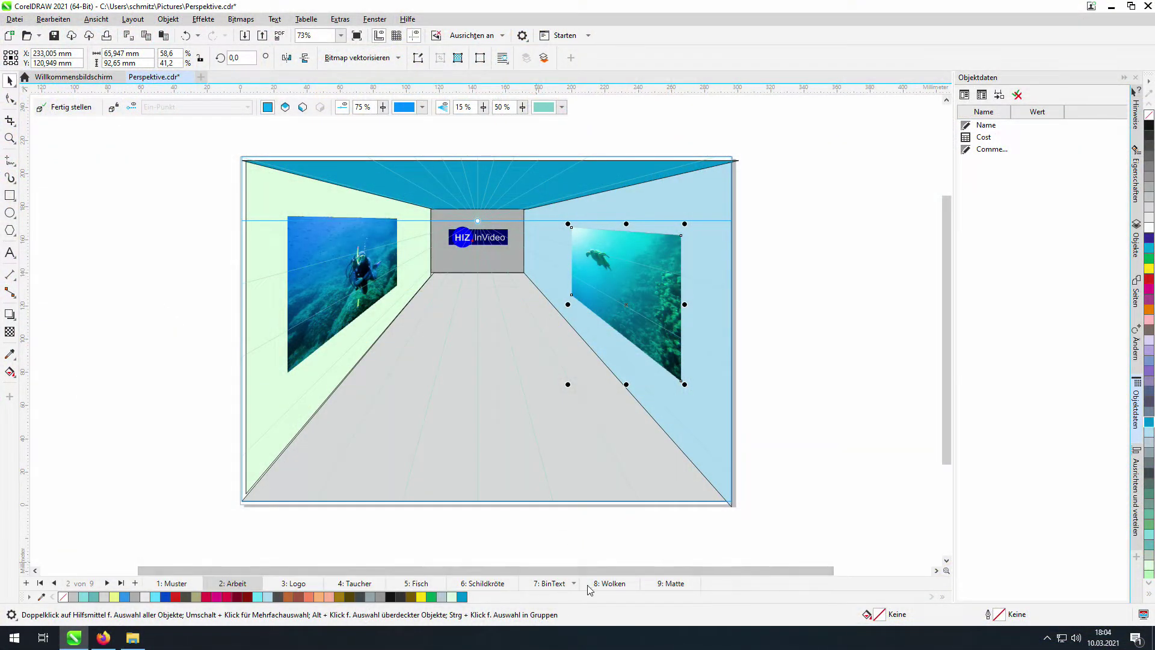
- Copy the cloud photo from the Wolken page and paste it into the perspective group on the Arbeit page in edit mode
{"action": "left_click", "coordinate": [605, 583]}
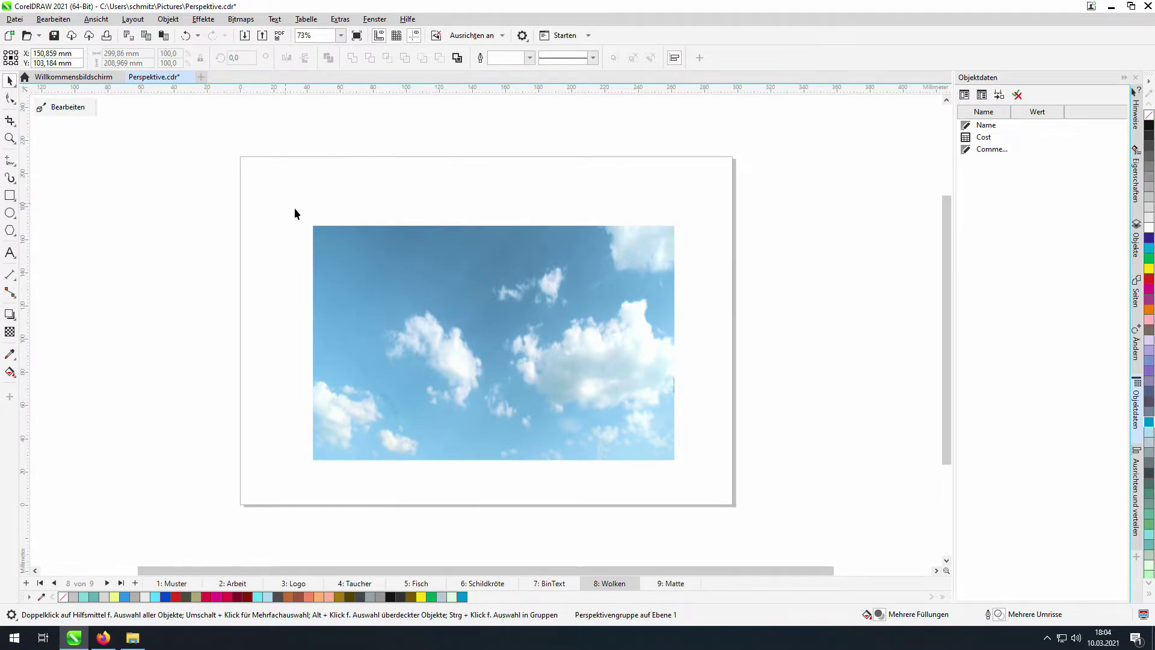
{"action": "scroll", "coordinate": [294, 214], "scroll_direction": "down", "scroll_amount": 1}
{"action": "left_click_drag", "start_coordinate": [295, 213], "coordinate": [649, 407]}
{"action": "left_click_drag", "start_coordinate": [713, 430], "coordinate": [712, 430]}
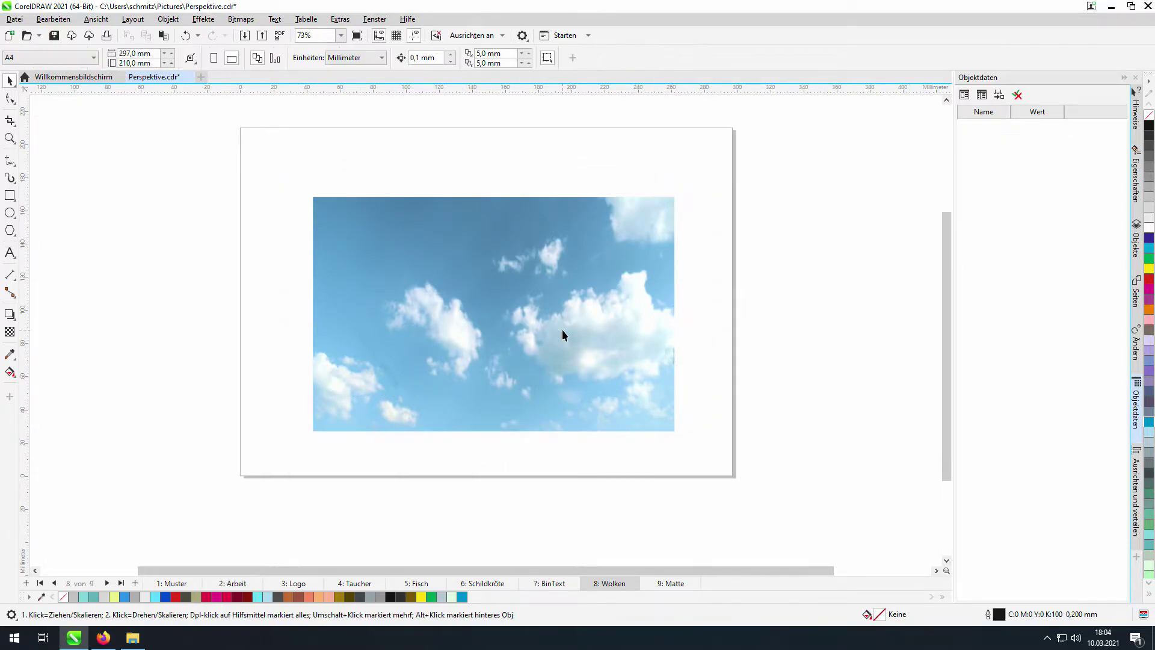
{"action": "left_click", "coordinate": [562, 330]}
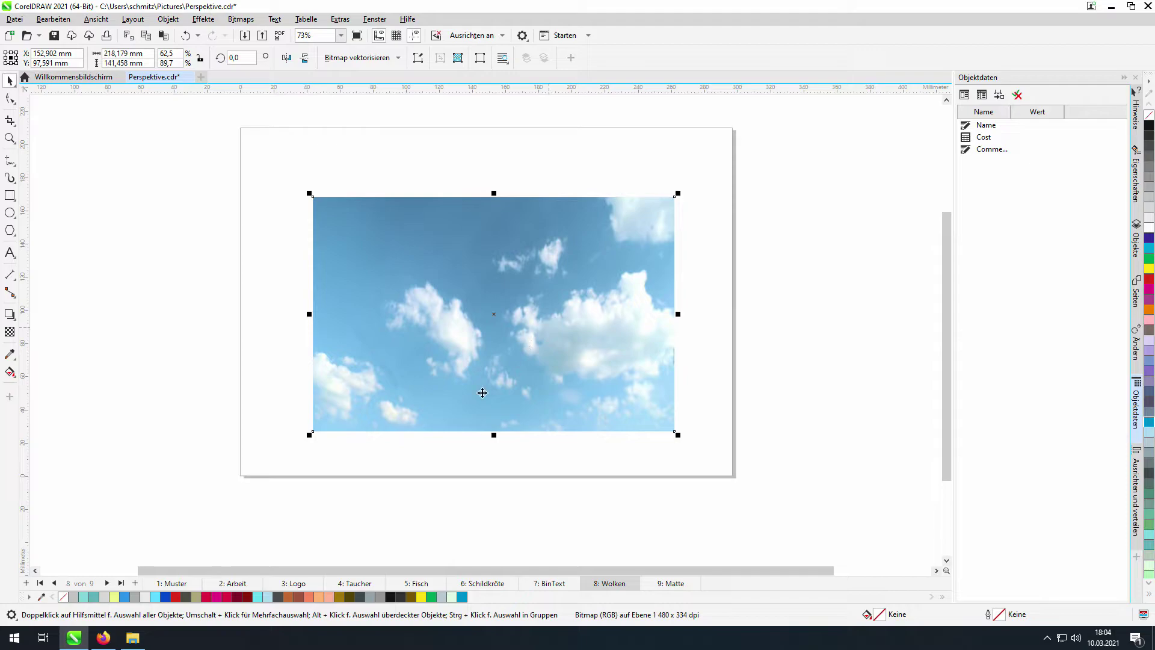
{"action": "left_click", "coordinate": [231, 582]}
{"action": "left_click", "coordinate": [323, 209]}
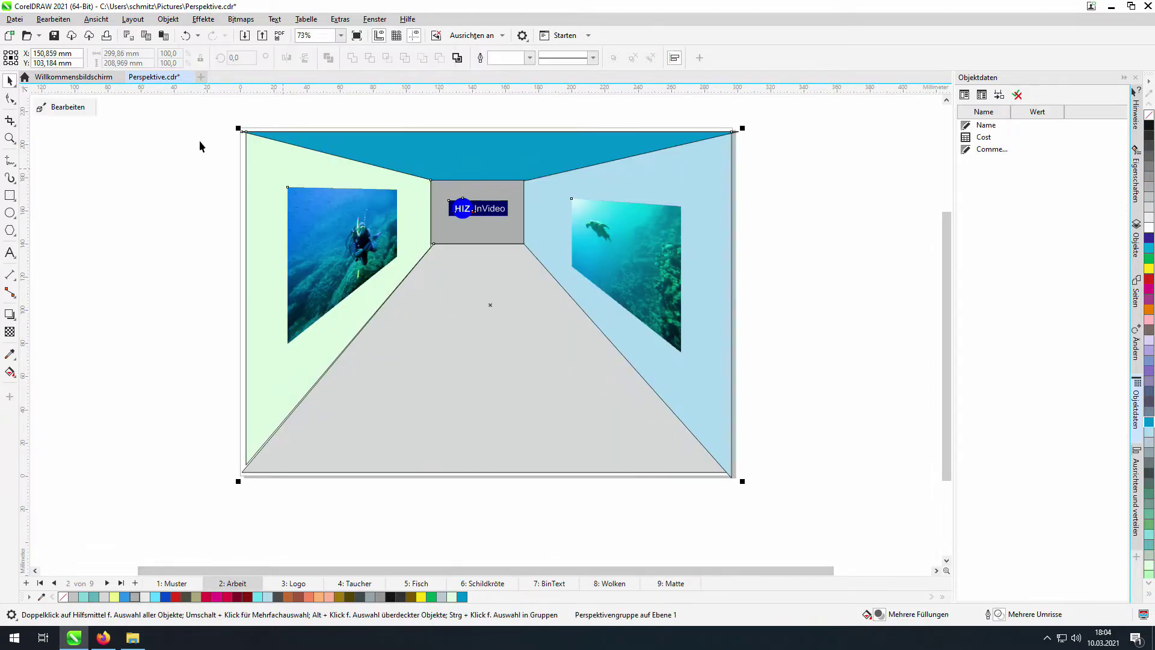
{"action": "left_click", "coordinate": [67, 108]}
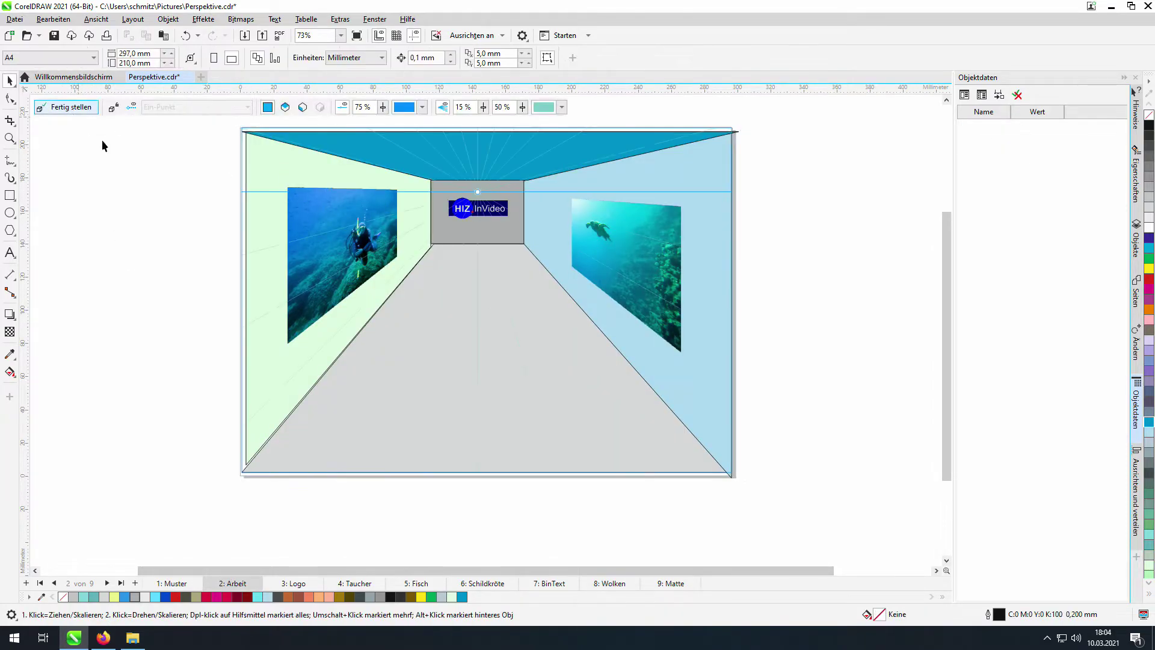
{"action": "left_click", "coordinate": [332, 130]}
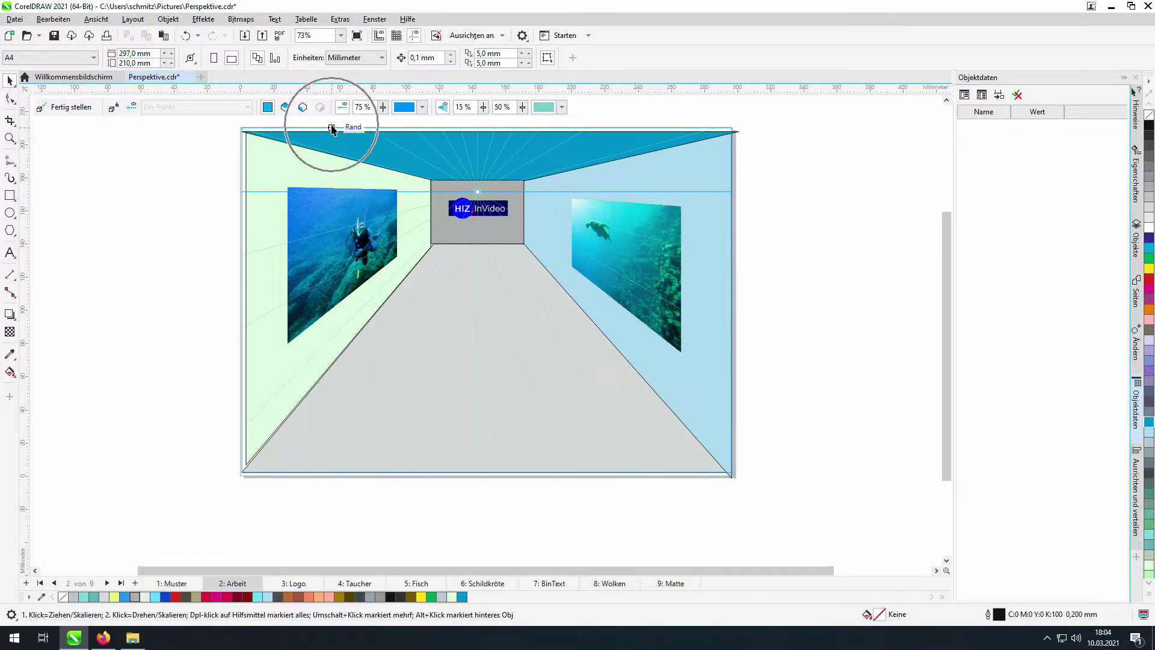
- Scale the cloud photo down to about 105 × 68 mm and position it over the blue ceiling, centred at about X 144 mm, Y 213 mm
{"action": "left_click_drag", "start_coordinate": [546, 326], "coordinate": [387, 275]}
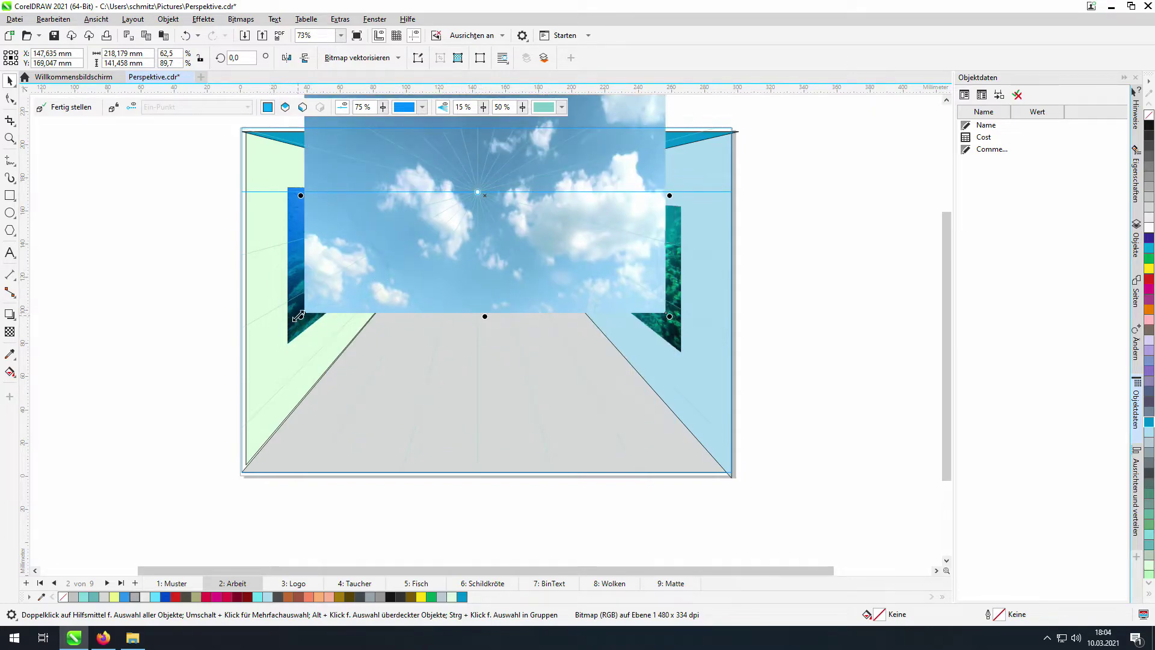
{"action": "left_click_drag", "start_coordinate": [298, 316], "coordinate": [488, 194]}
{"action": "left_click_drag", "start_coordinate": [600, 150], "coordinate": [500, 137]}
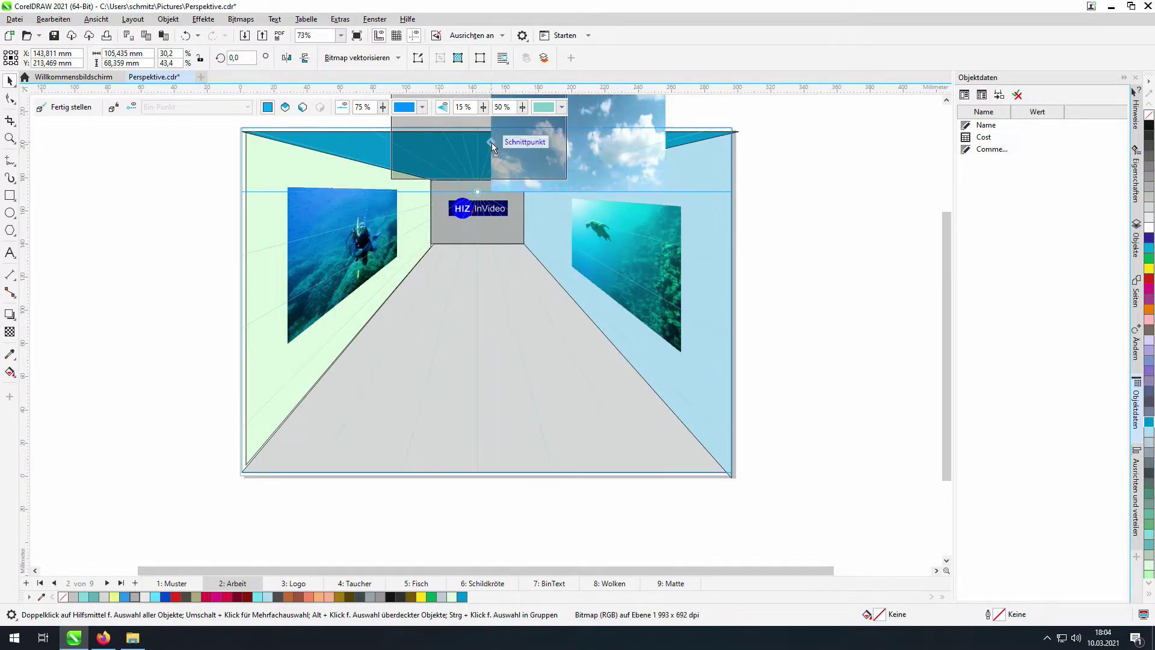
- Move the cloud photo to the top plane and position it on the blue ceiling, centred at about X 180 mm, Y 187 mm
{"action": "right_click", "coordinate": [492, 143]}
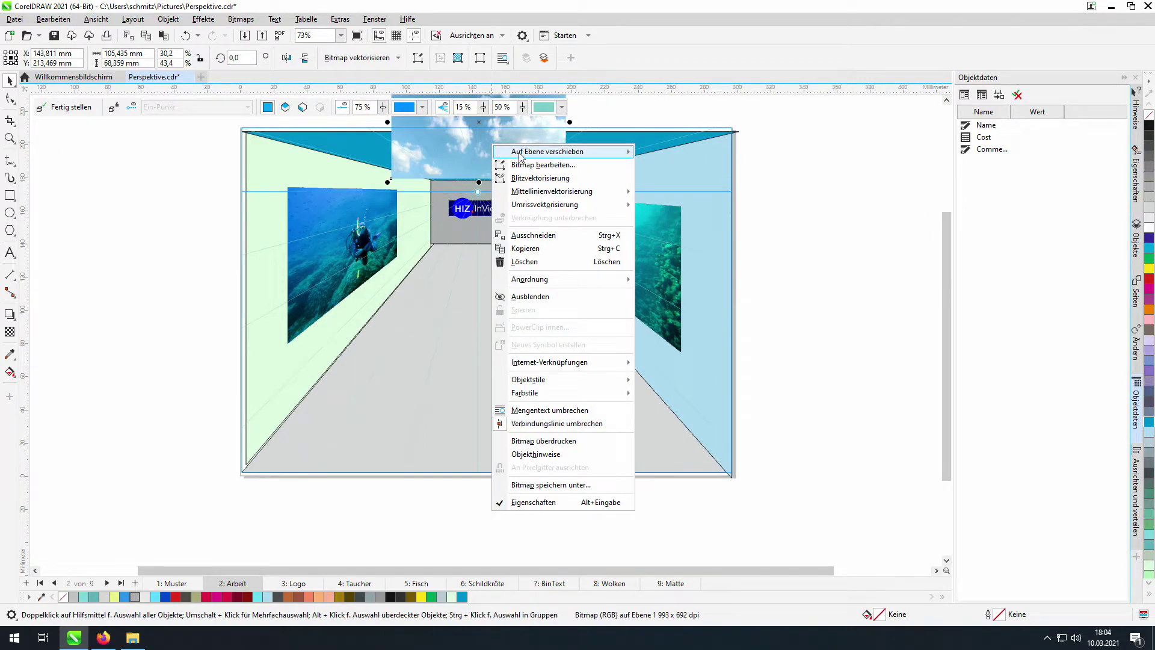
{"action": "mouse_move", "coordinate": [521, 153]}
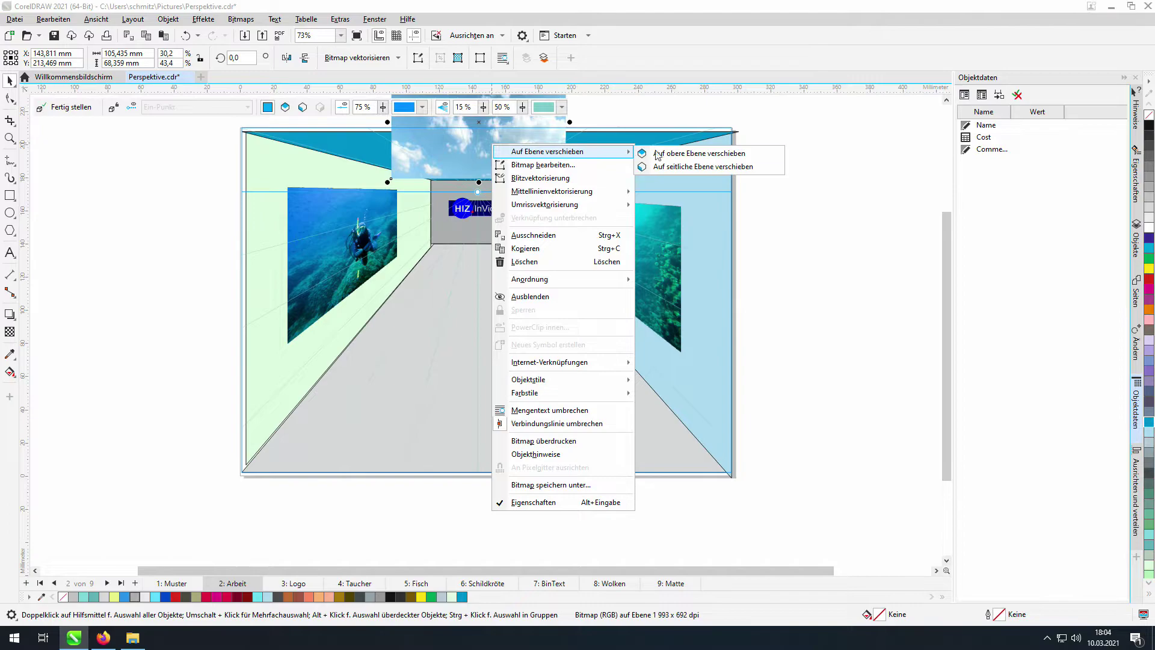
{"action": "left_click", "coordinate": [702, 154]}
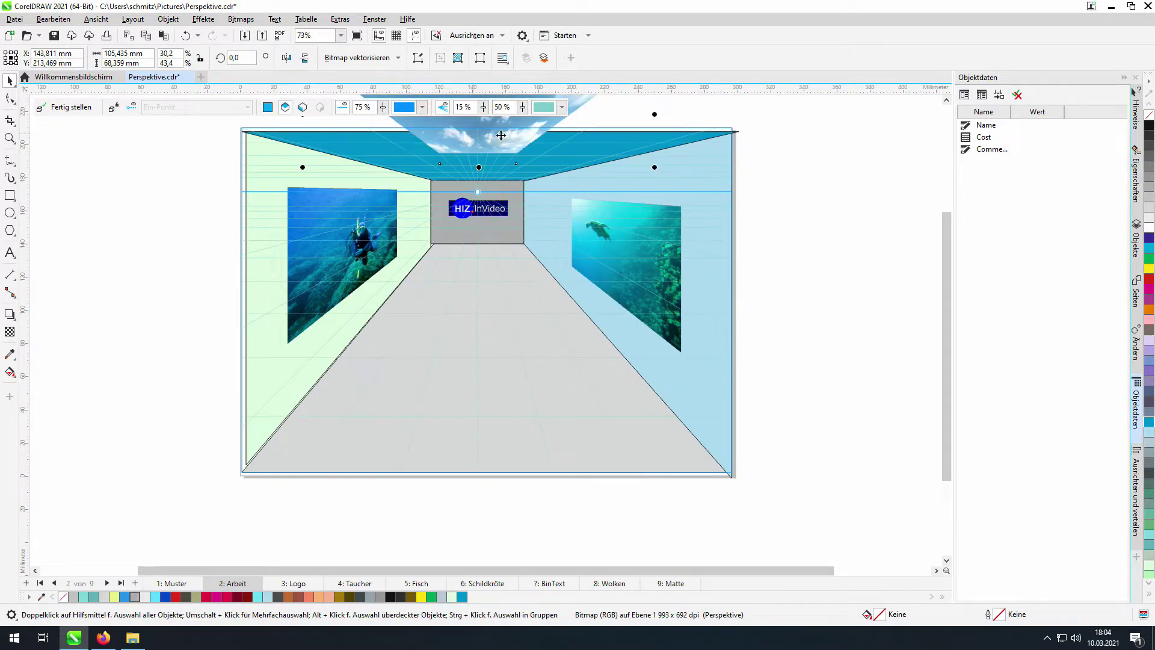
{"action": "left_click_drag", "start_coordinate": [509, 130], "coordinate": [630, 152]}
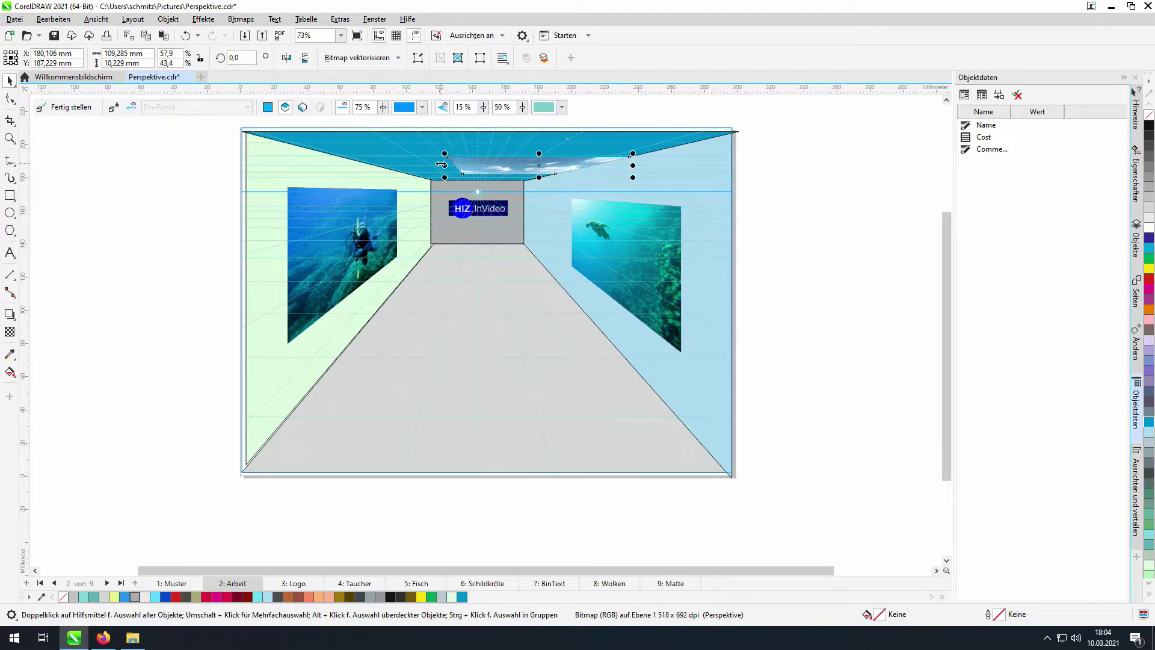
{"action": "left_click", "coordinate": [420, 167]}
{"action": "left_click", "coordinate": [420, 168]}
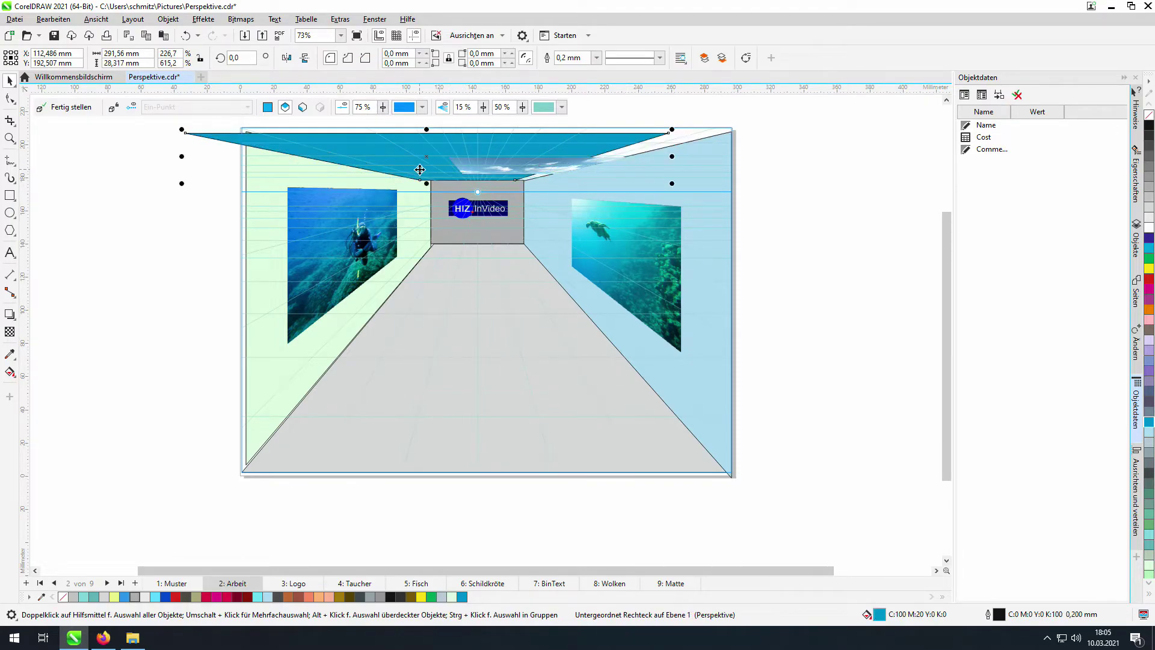
{"action": "key", "text": "ctrl+z"}
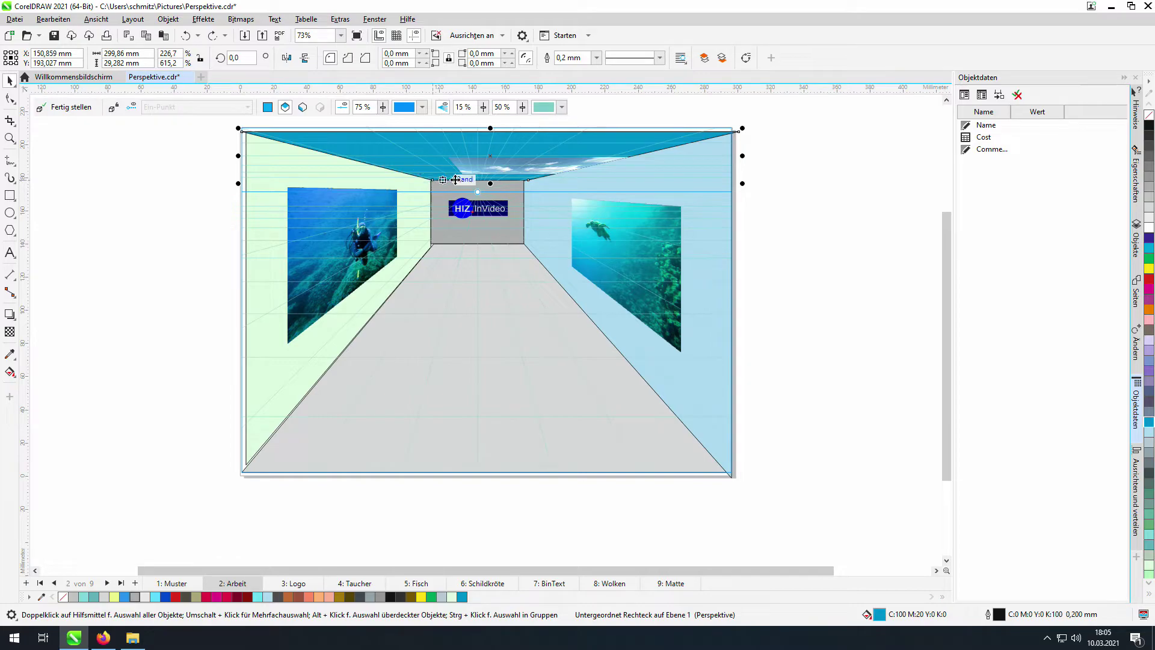
- Stretch the cloud photo on the top plane so that it covers almost the whole blue ceiling
{"action": "left_click", "coordinate": [492, 157]}
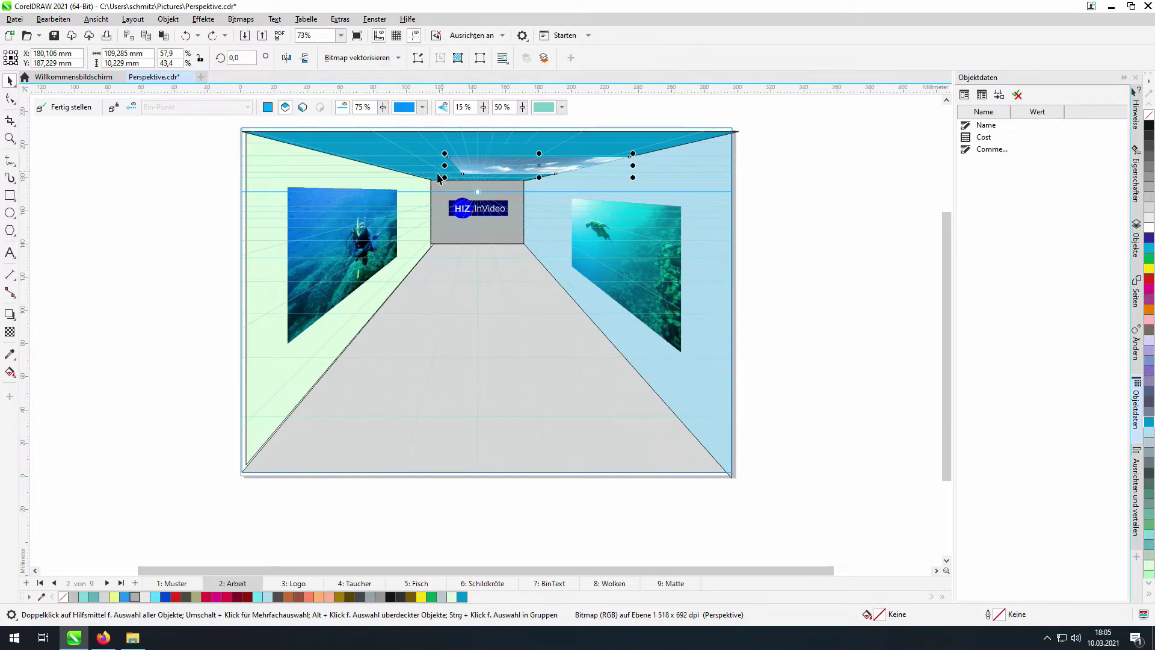
{"action": "left_click_drag", "start_coordinate": [444, 165], "coordinate": [397, 174]}
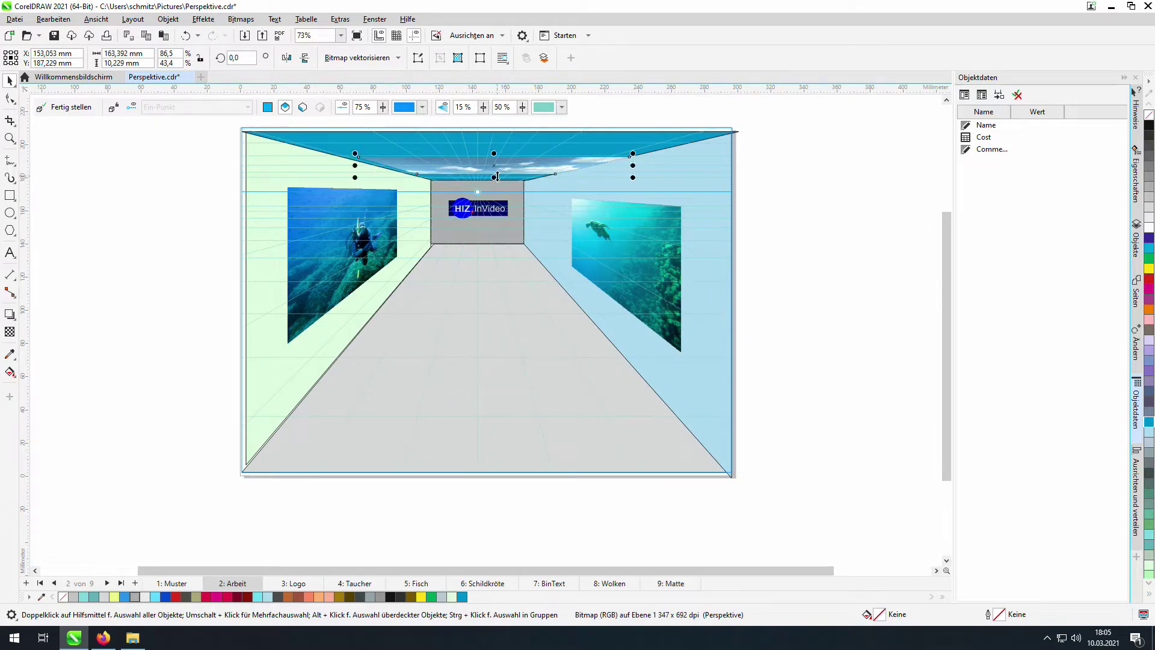
{"action": "left_click_drag", "start_coordinate": [494, 178], "coordinate": [488, 130]}
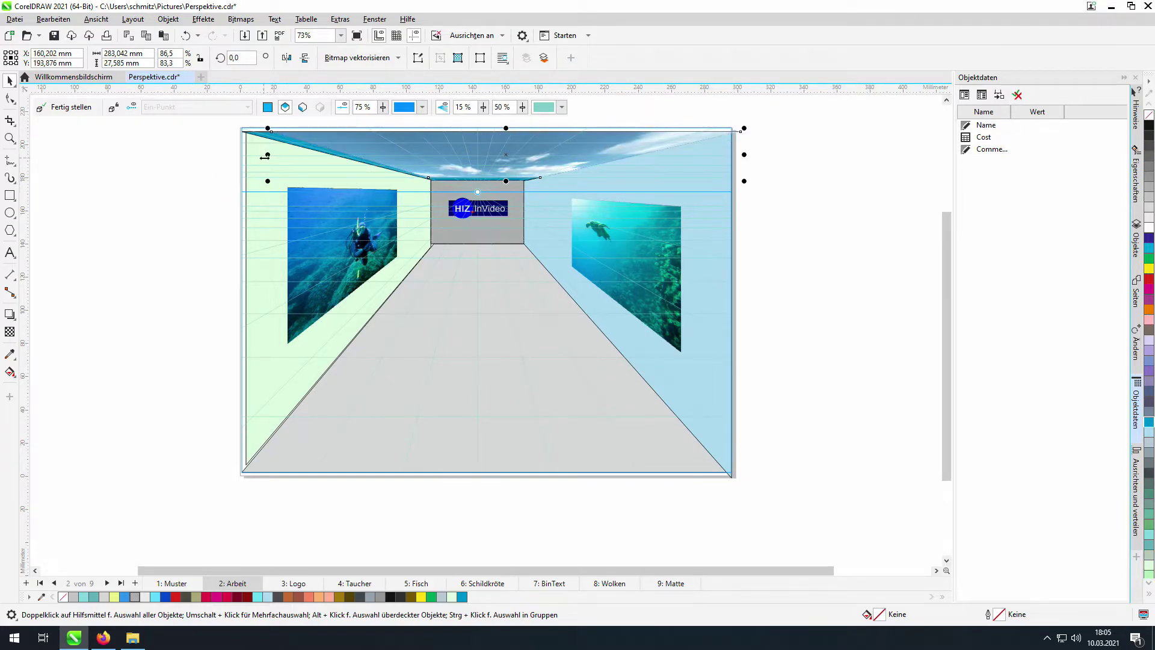
{"action": "left_click_drag", "start_coordinate": [269, 155], "coordinate": [258, 155]}
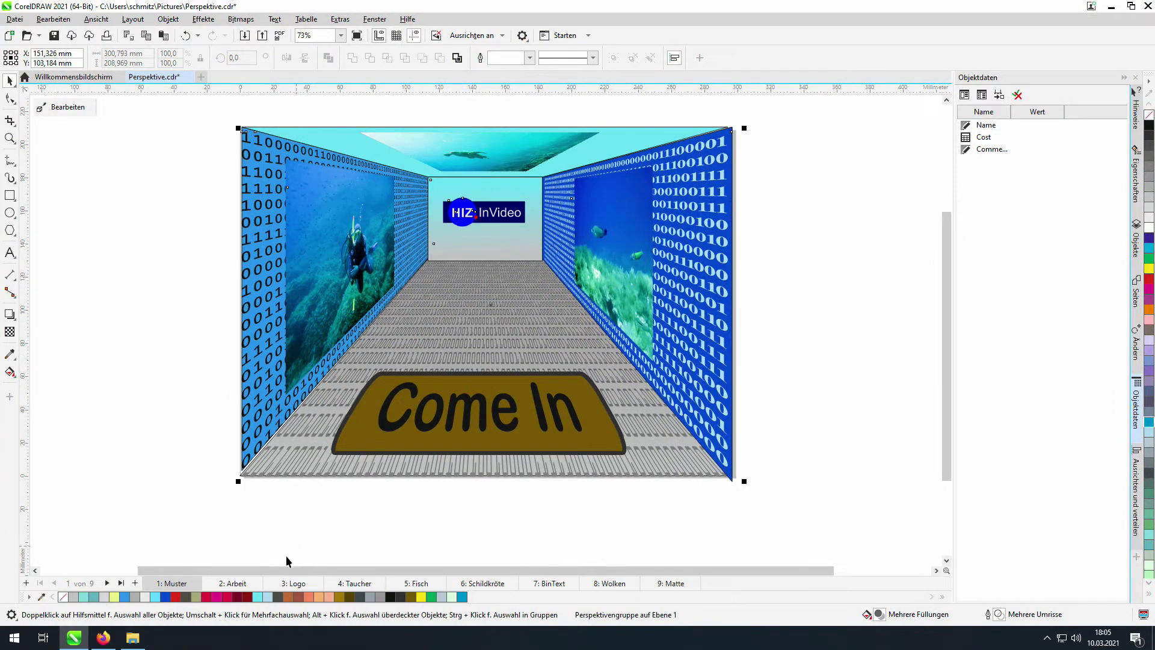
- Select the entire binary text on the BinText page and convert it to curves
{"action": "left_click", "coordinate": [230, 584]}
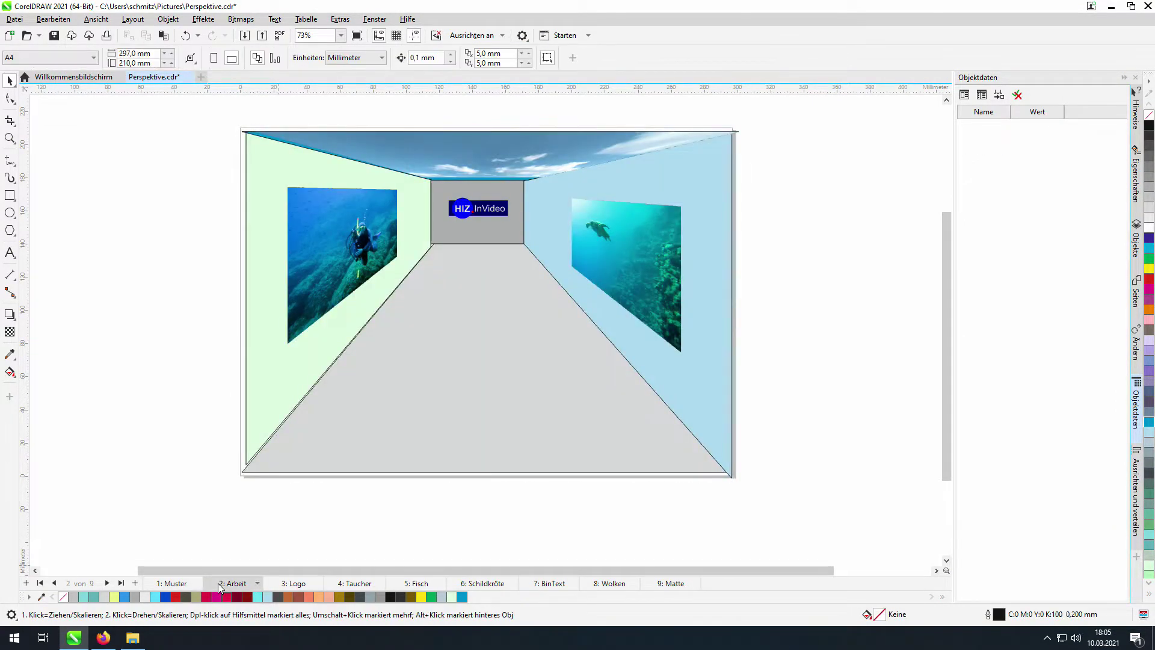
{"action": "left_click", "coordinate": [559, 584]}
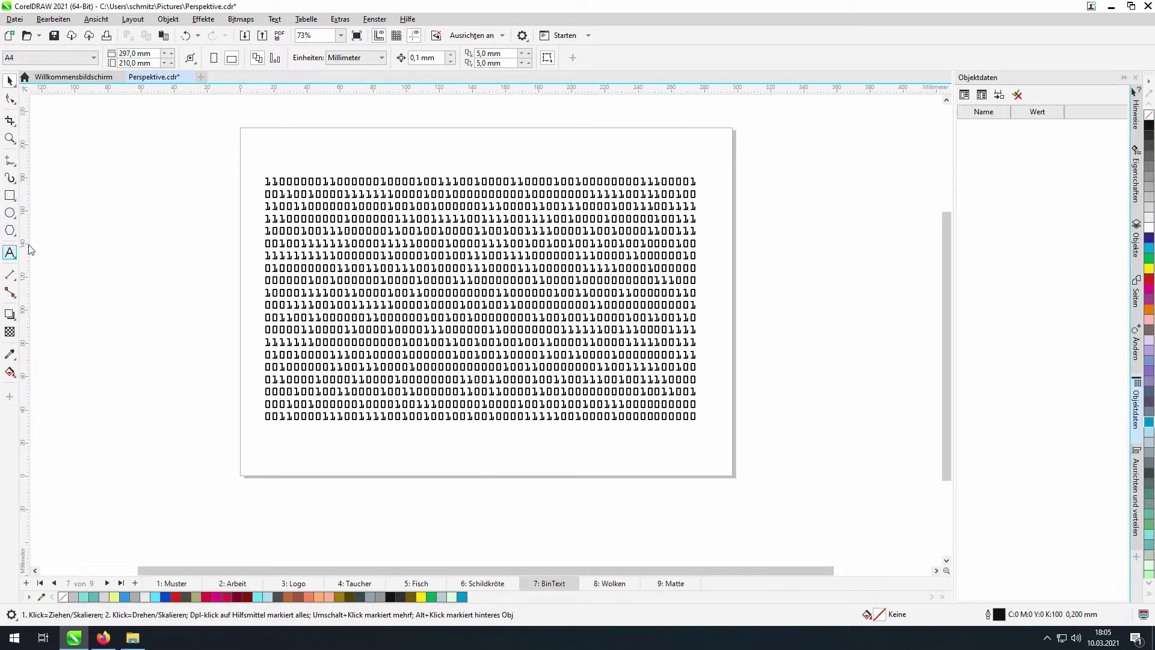
{"action": "left_click", "coordinate": [9, 252]}
{"action": "left_click", "coordinate": [440, 268]}
{"action": "key", "text": "ctrl+a"}
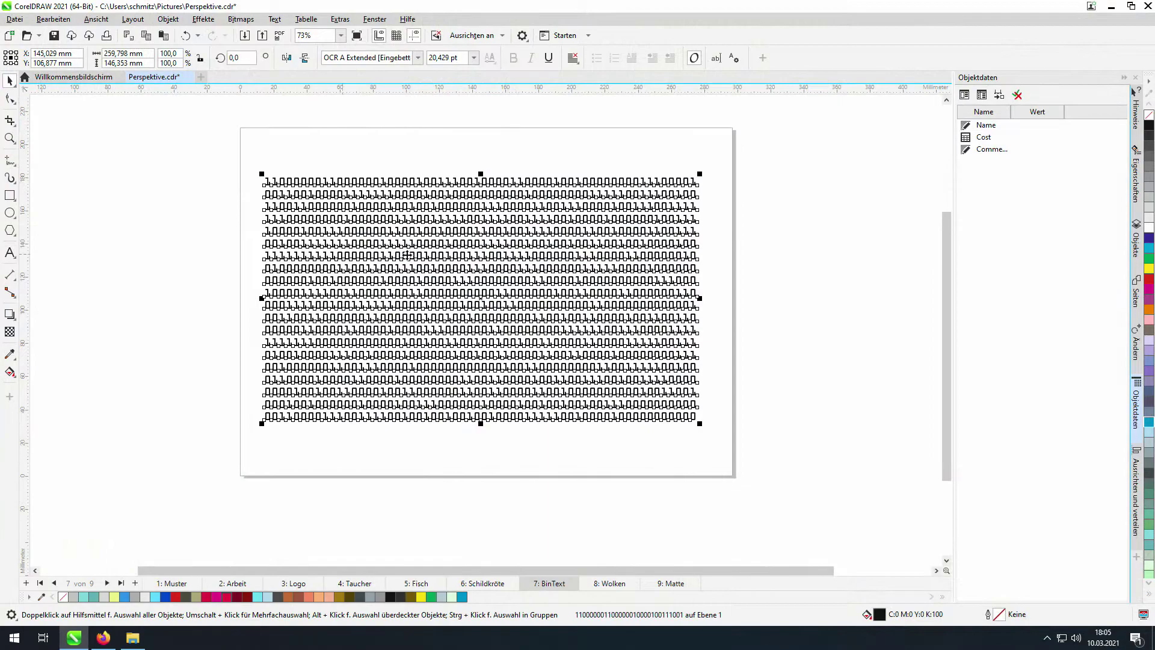
{"action": "left_click", "coordinate": [168, 20]}
{"action": "mouse_move", "coordinate": [191, 272]}
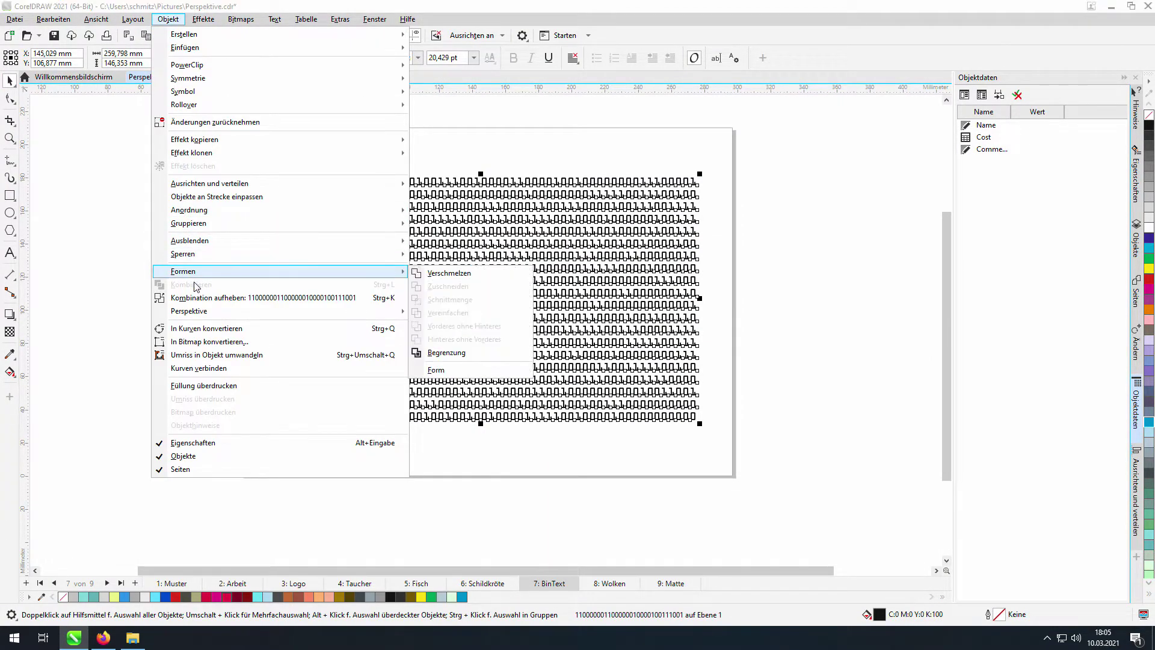
{"action": "left_click", "coordinate": [197, 328]}
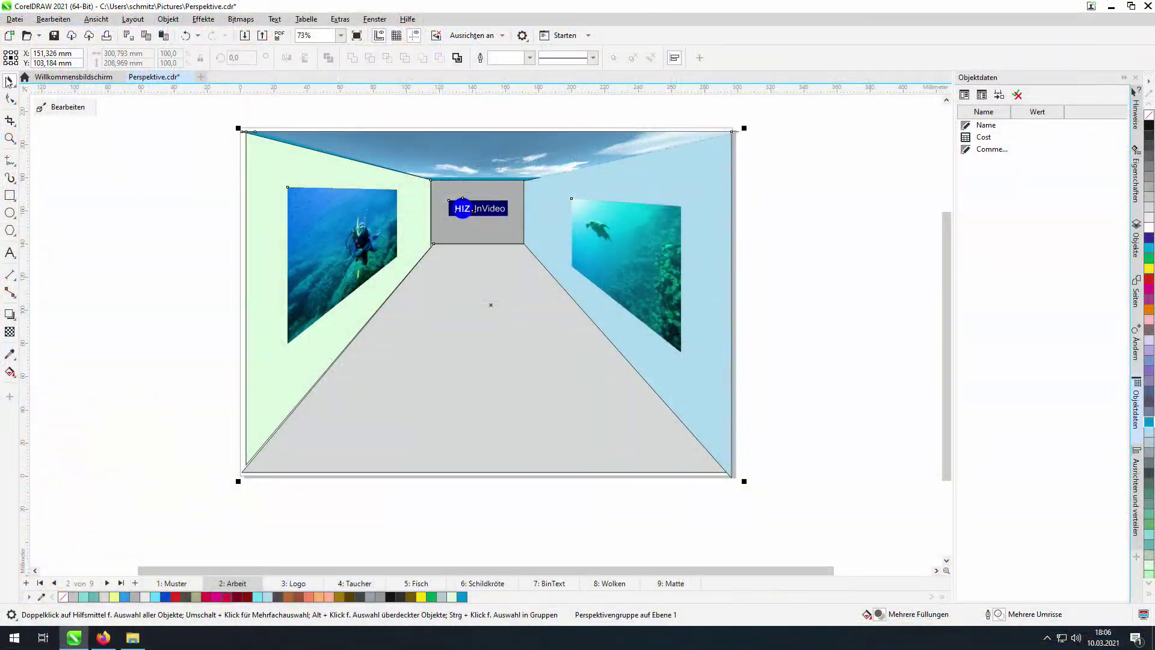
- Paste the binary text curves into the perspective group on the Arbeit page in edit mode, placing them on the top plane over the floor
{"action": "left_click", "coordinate": [67, 108]}
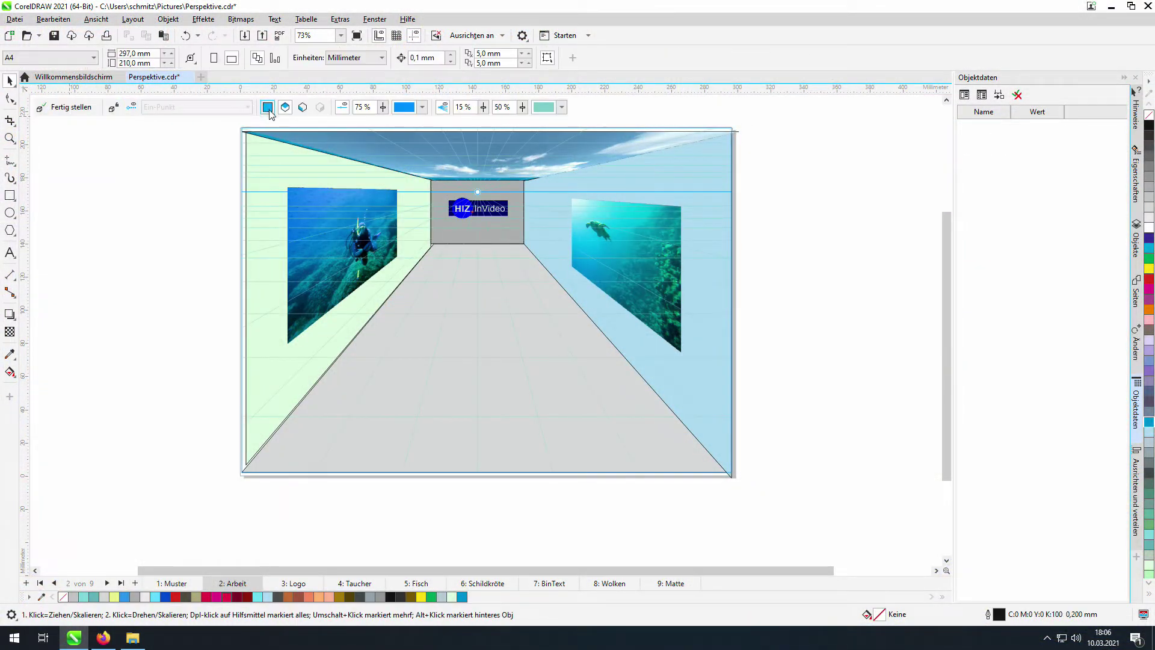
{"action": "left_click", "coordinate": [409, 341]}
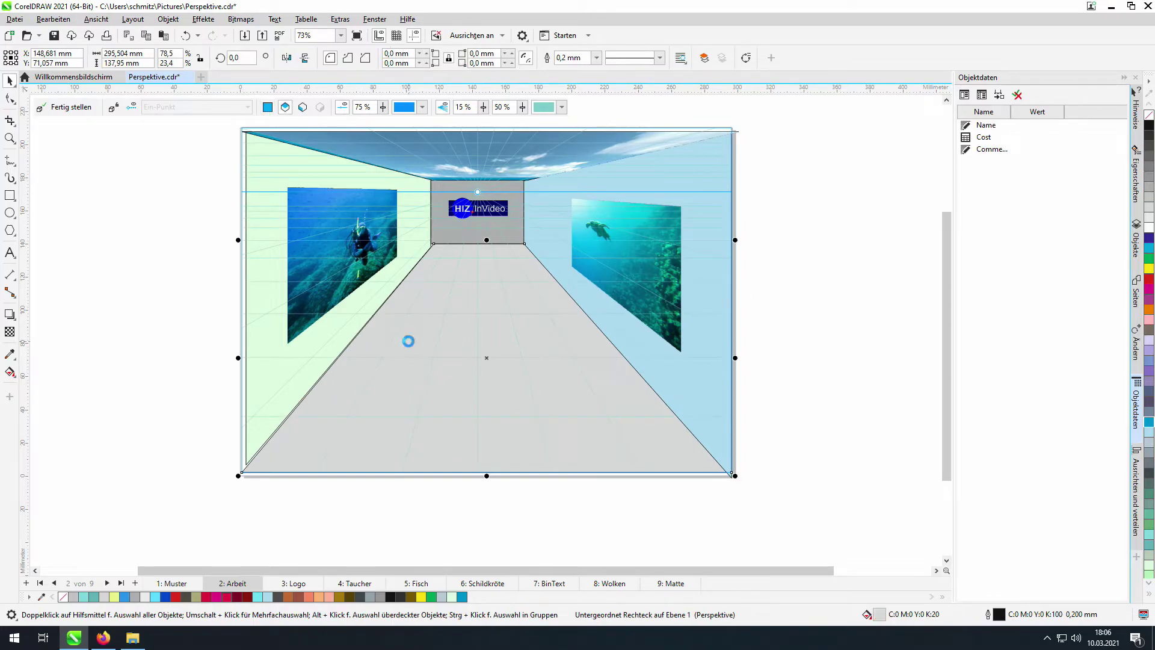
{"action": "key", "text": "ctrl+v"}
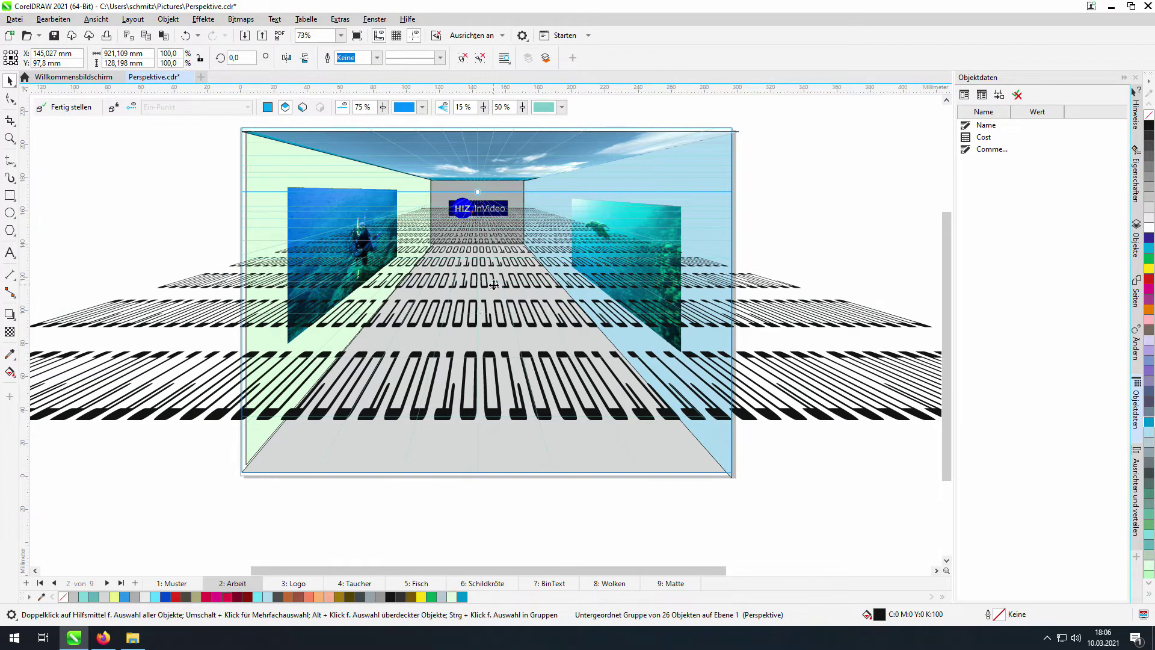
{"action": "left_click_drag", "start_coordinate": [494, 285], "coordinate": [523, 335]}
{"action": "left_click", "coordinate": [299, 160]}
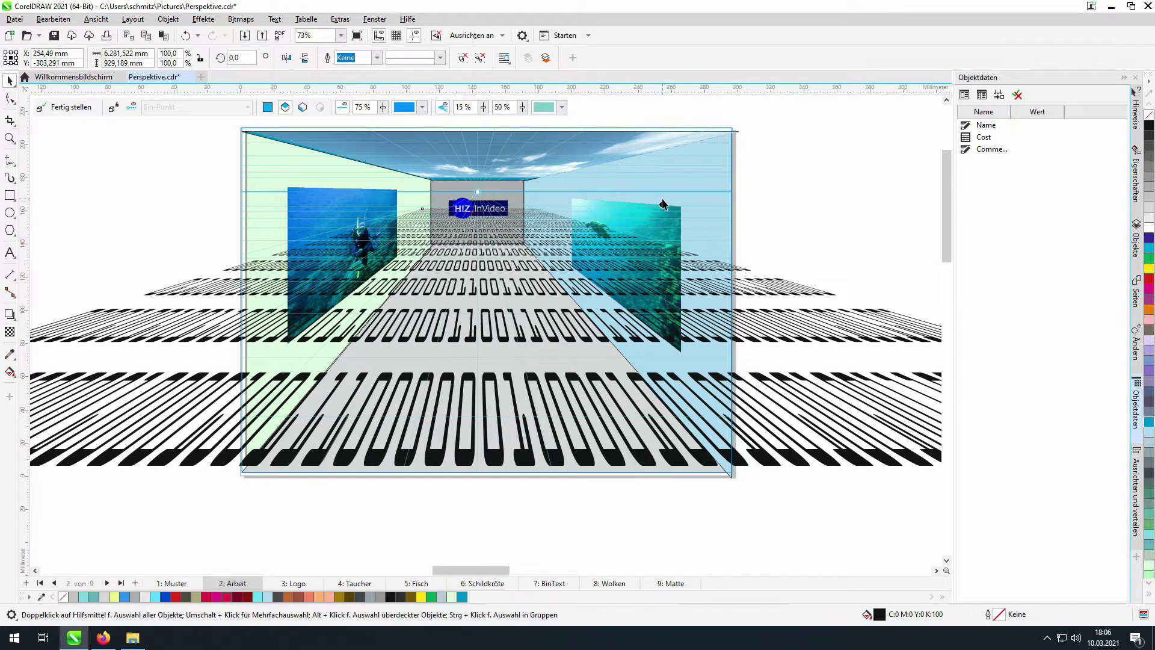
- Scale the oversized binary pattern down to about 317 × 152 mm over the grey floor
{"action": "scroll", "coordinate": [663, 205], "scroll_direction": "down", "scroll_amount": 10}
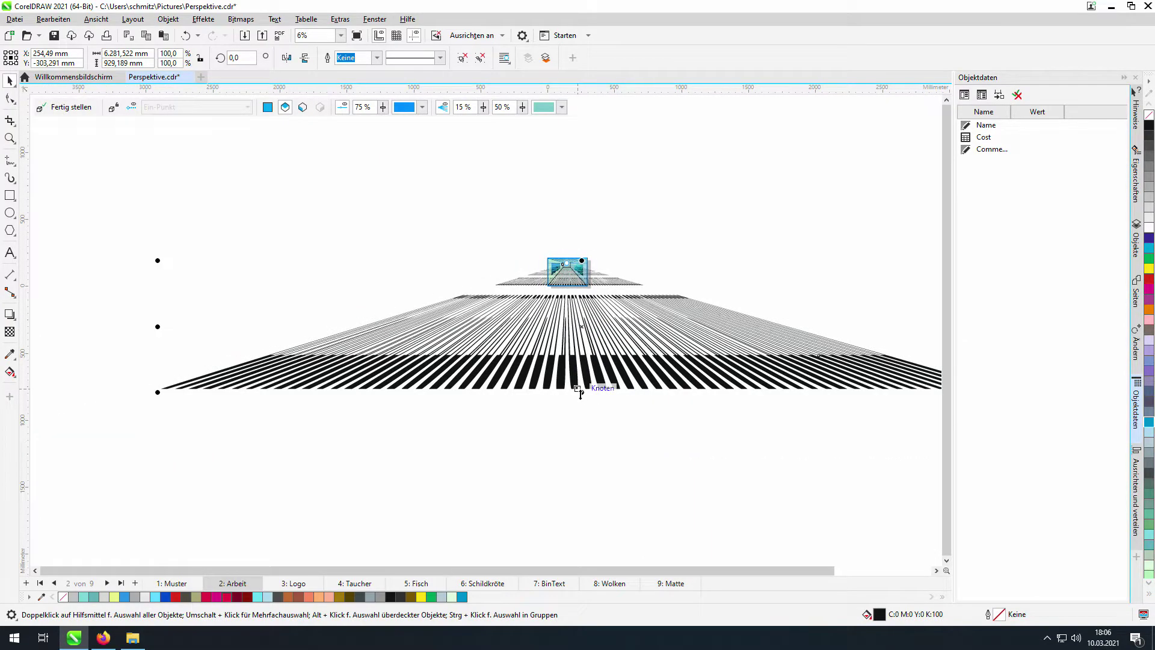
{"action": "left_click_drag", "start_coordinate": [580, 391], "coordinate": [622, 283]}
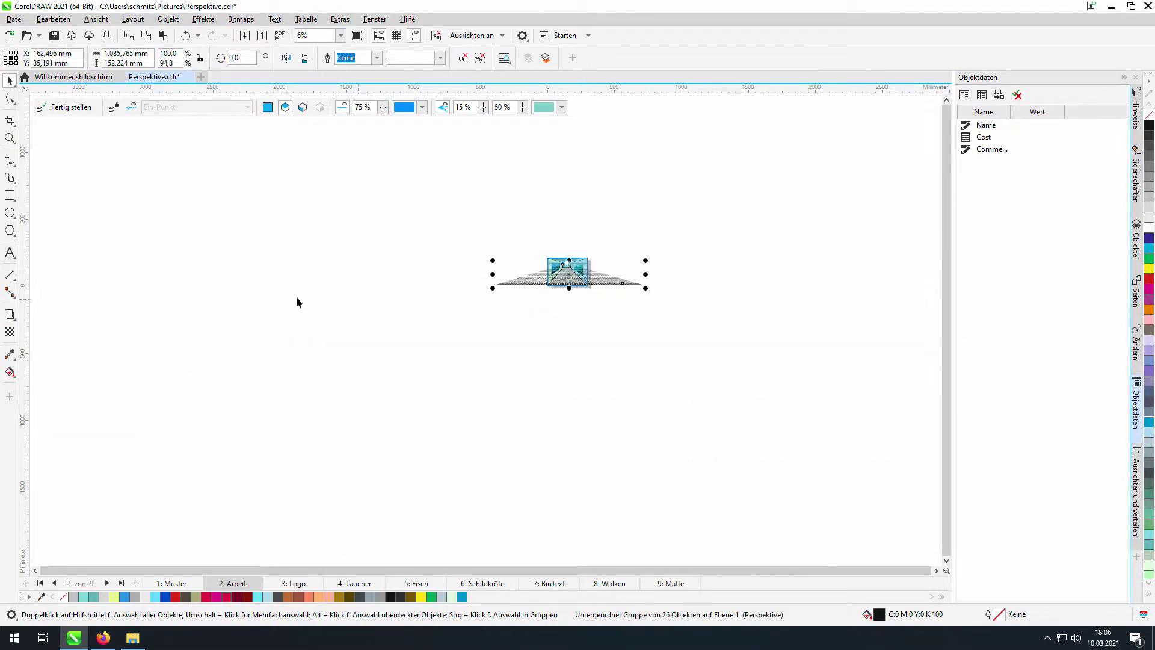
{"action": "left_click_drag", "start_coordinate": [493, 274], "coordinate": [548, 272]}
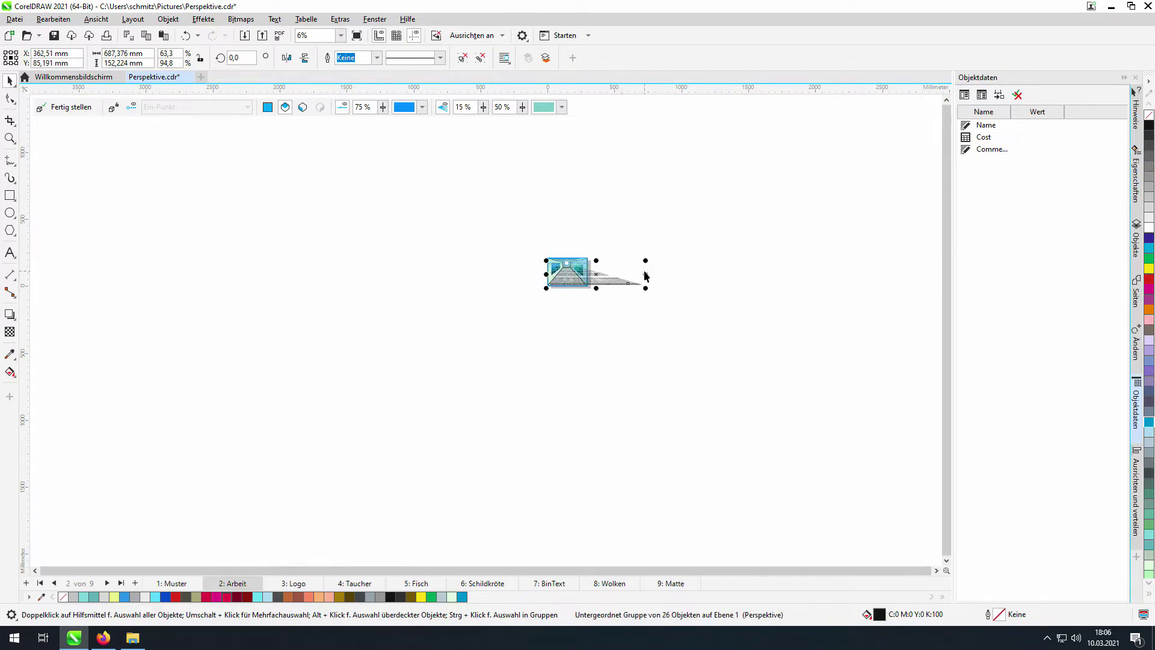
{"action": "left_click_drag", "start_coordinate": [646, 274], "coordinate": [596, 274]}
- Fit the binary pattern to the floor's edges at about 299 × 138 mm, centred at about X 147 mm, Y 71 mm
{"action": "scroll", "coordinate": [588, 239], "scroll_direction": "up", "scroll_amount": 1}
{"action": "right_click", "coordinate": [587, 230]}
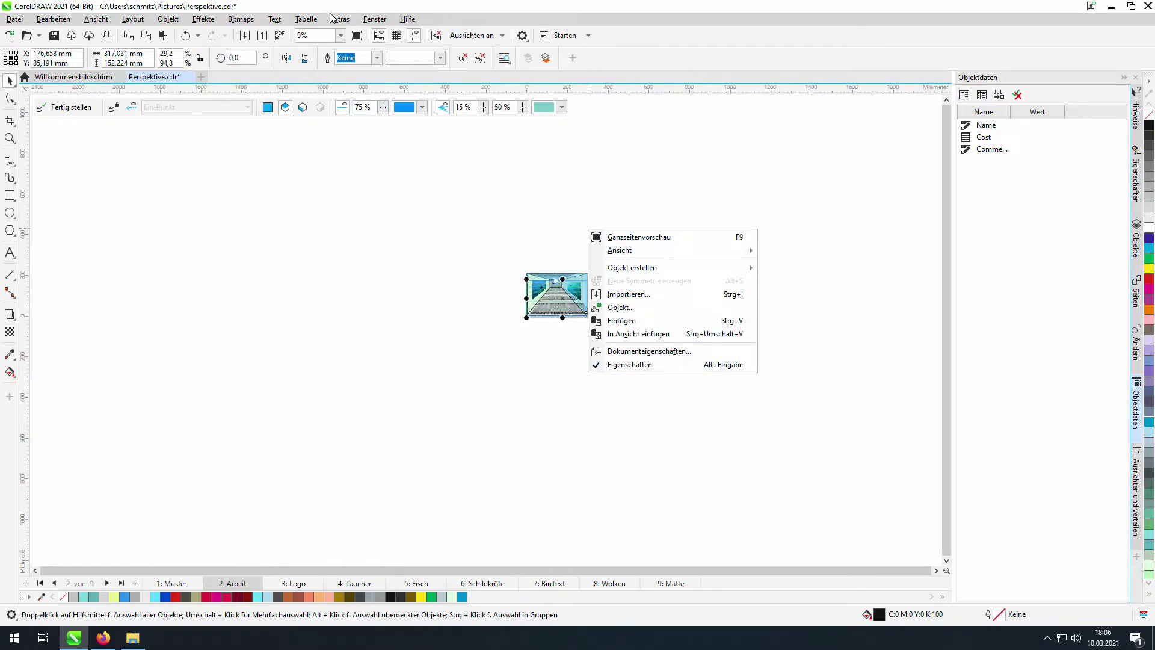
{"action": "left_click", "coordinate": [340, 37]}
{"action": "left_click", "coordinate": [324, 57]}
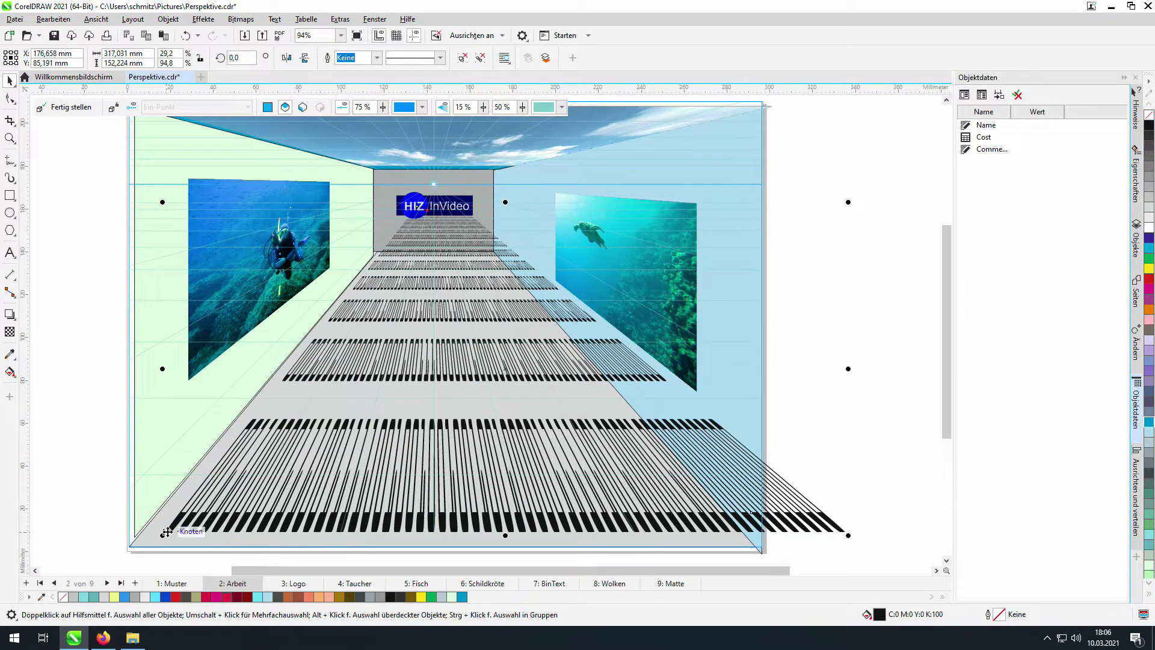
{"action": "left_click_drag", "start_coordinate": [164, 535], "coordinate": [118, 550]}
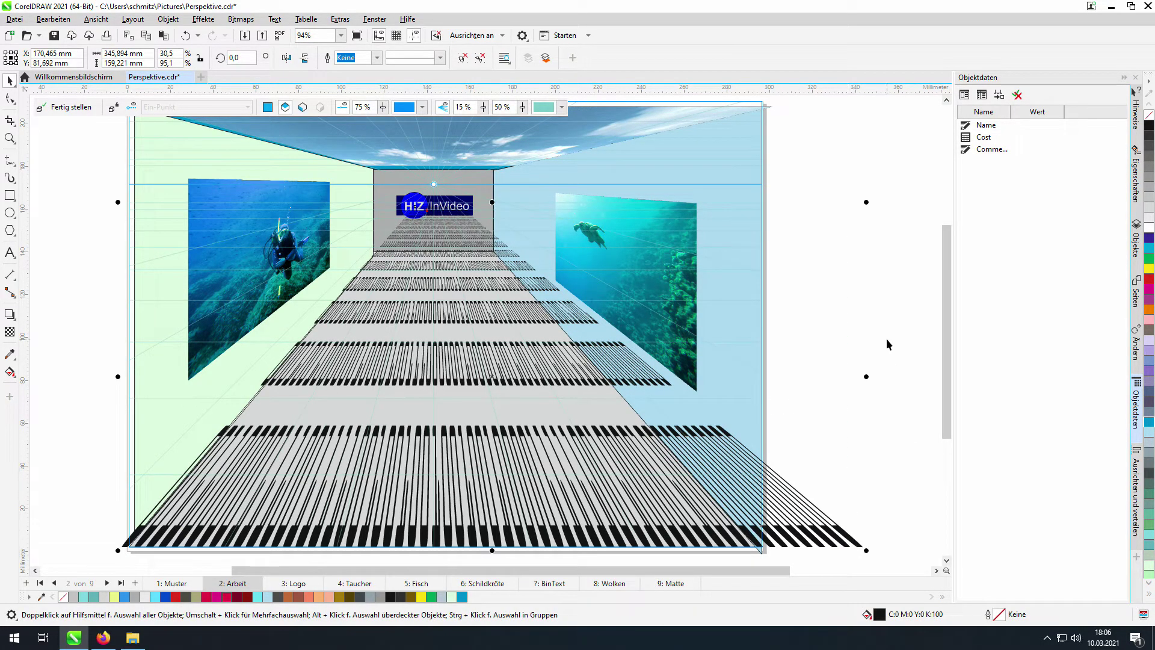
{"action": "left_click_drag", "start_coordinate": [866, 376], "coordinate": [766, 376]}
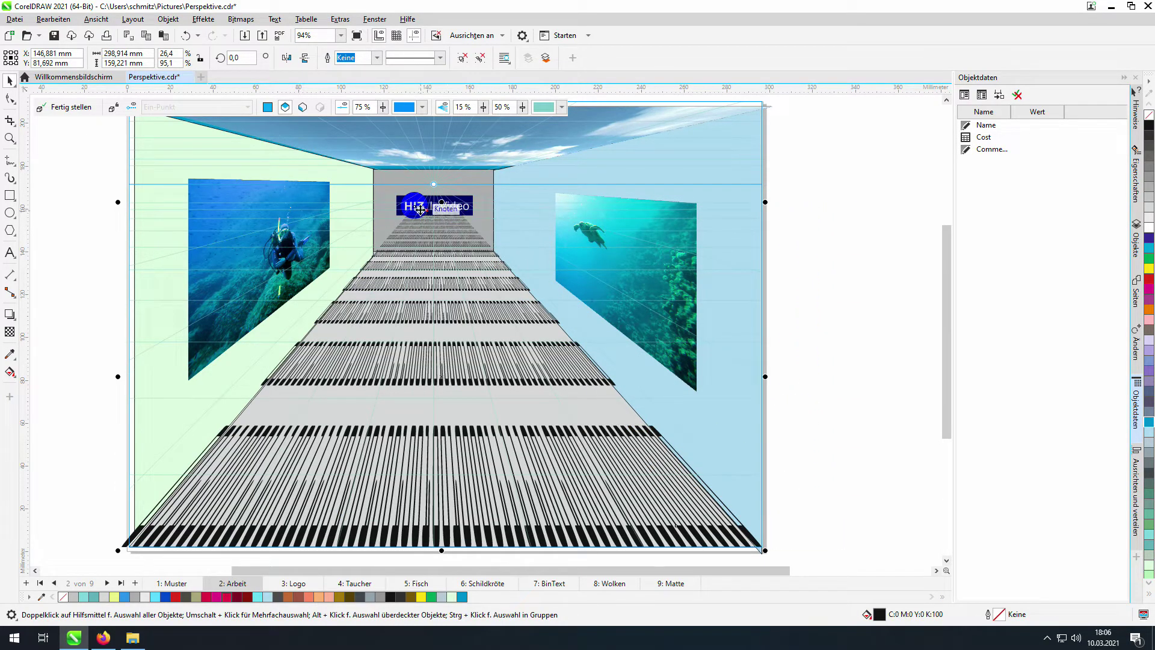
{"action": "left_click_drag", "start_coordinate": [443, 203], "coordinate": [435, 249]}
{"action": "left_click_drag", "start_coordinate": [435, 248], "coordinate": [434, 248]}
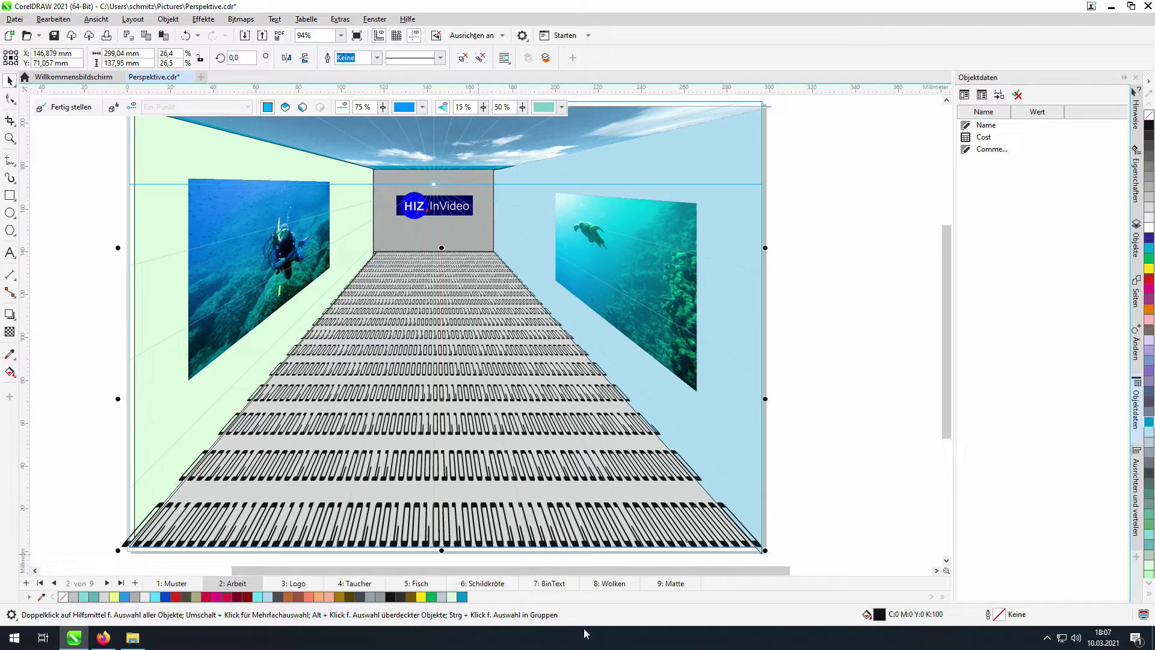
- Copy the Willkommen mat from the Matte page and paste it into the perspective group on the Arbeit page in edit mode
{"action": "left_click", "coordinate": [663, 584]}
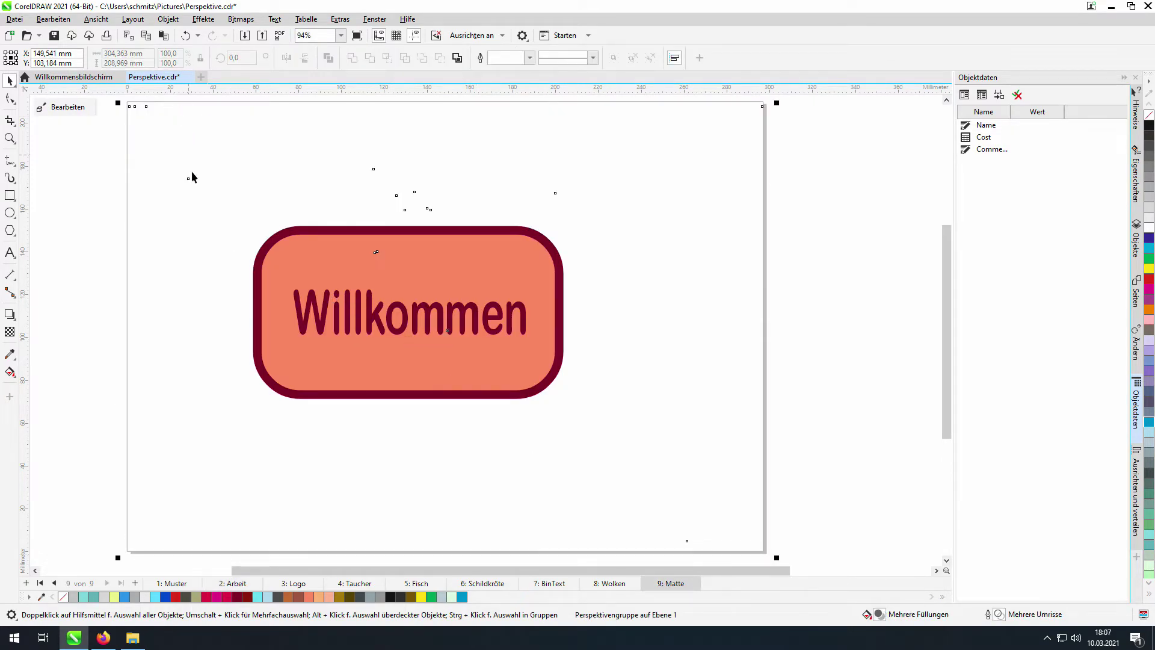
{"action": "left_click_drag", "start_coordinate": [794, 546], "coordinate": [783, 536]}
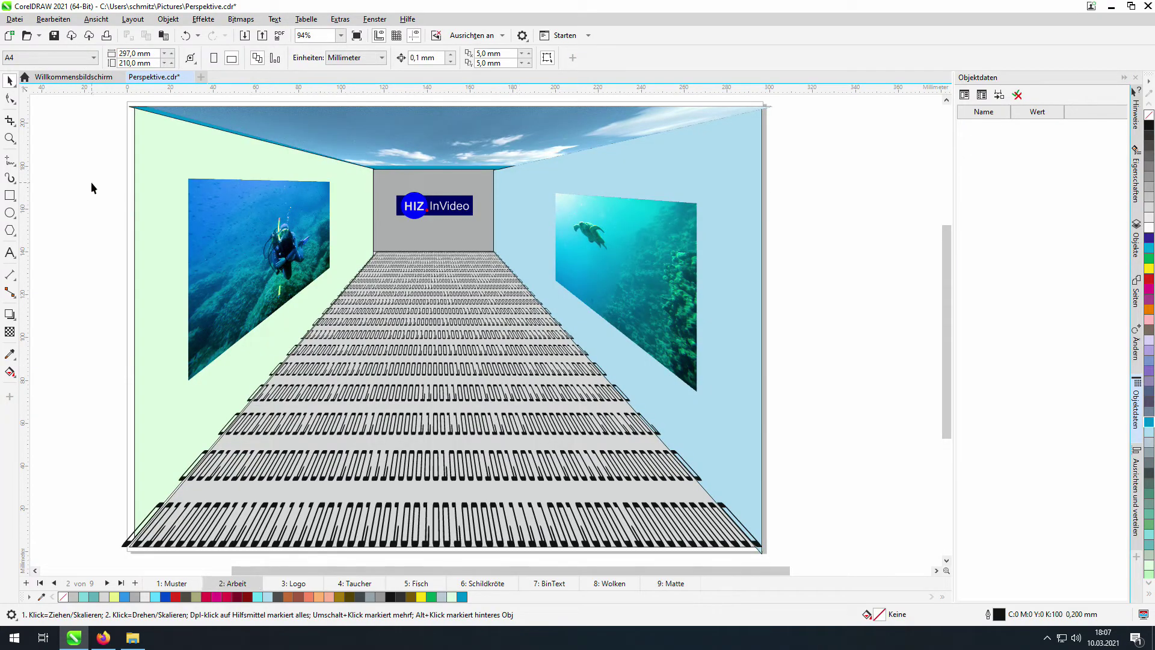
{"action": "left_click", "coordinate": [439, 413]}
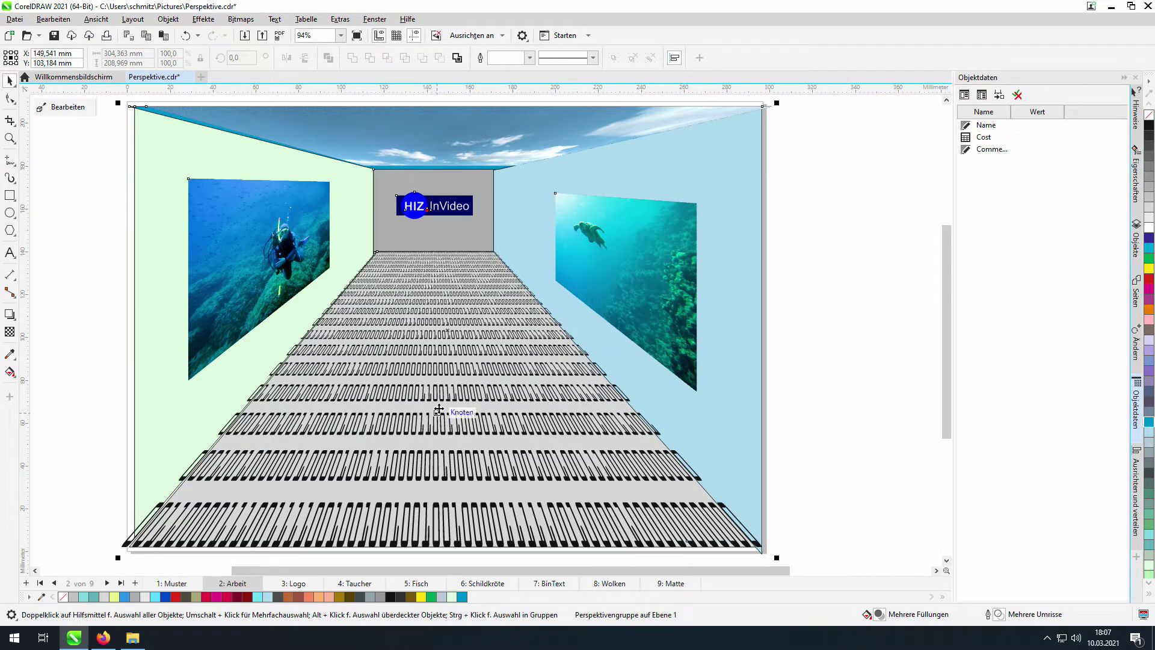
{"action": "left_click", "coordinate": [76, 112]}
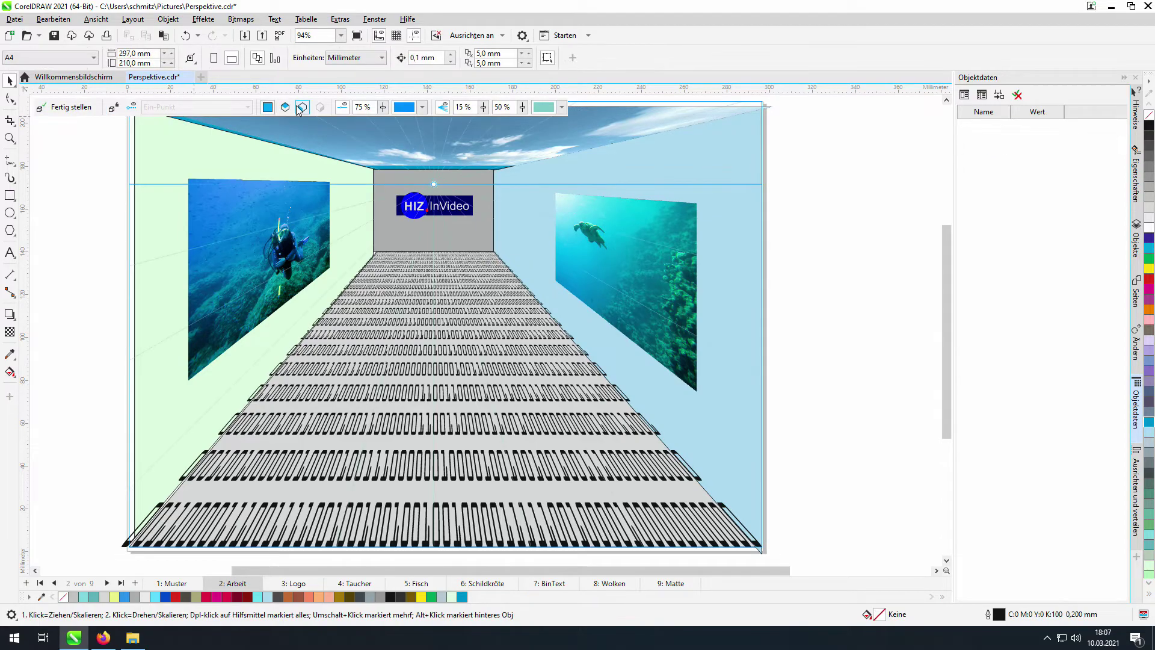
{"action": "key", "text": "ctrl+v"}
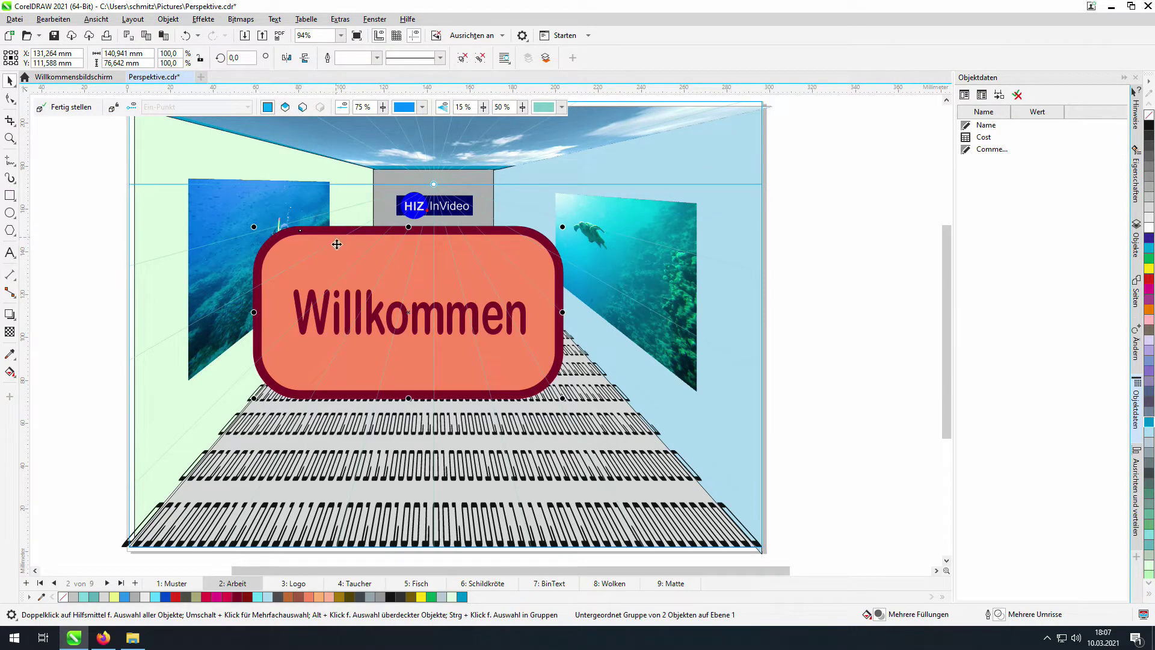
- Position the Willkommen mat over the front part of the floor, centred at about X 140 mm, Y 51 mm, and keep it selected
{"action": "left_click_drag", "start_coordinate": [408, 295], "coordinate": [415, 398]}
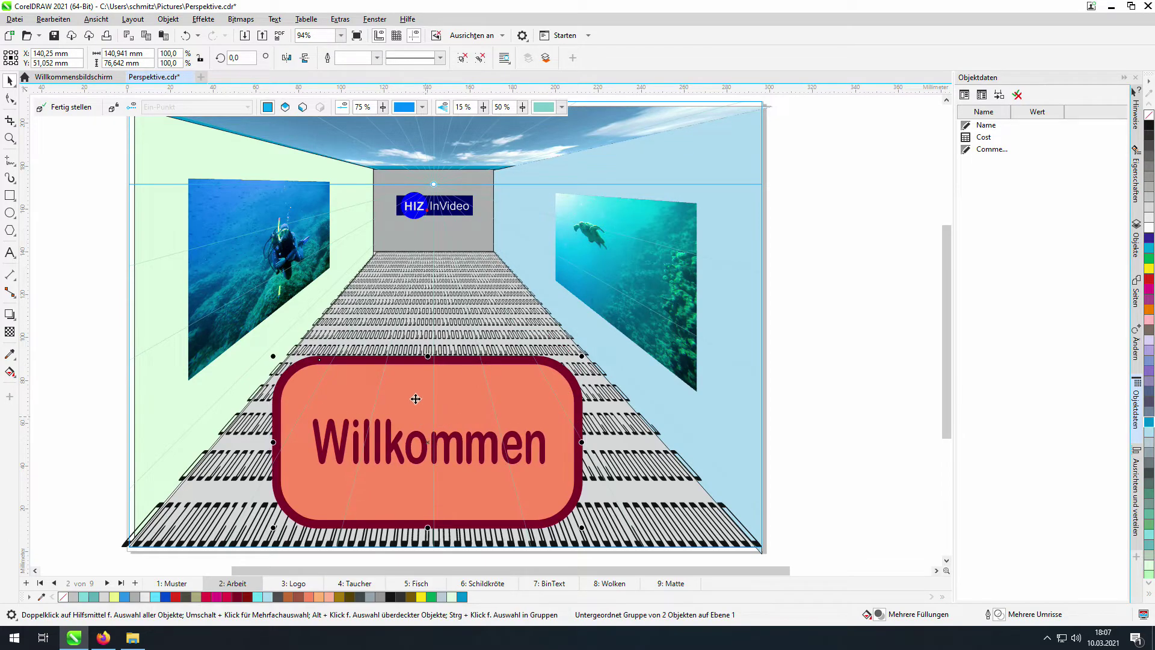
{"action": "left_click", "coordinate": [275, 359]}
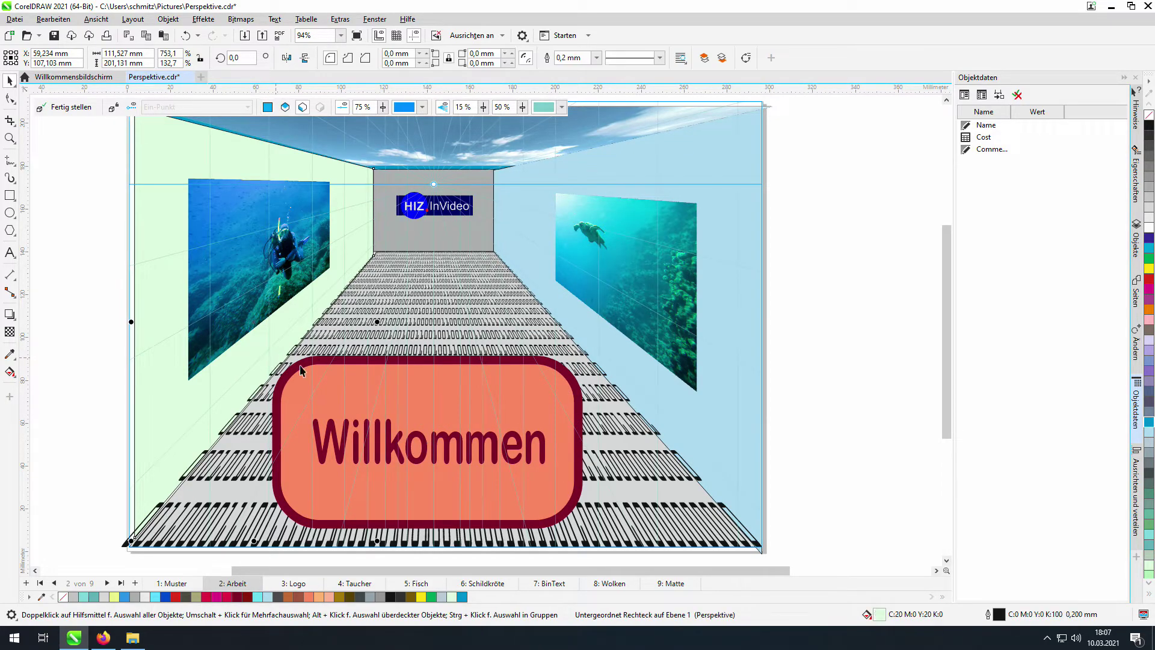
{"action": "left_click", "coordinate": [278, 373]}
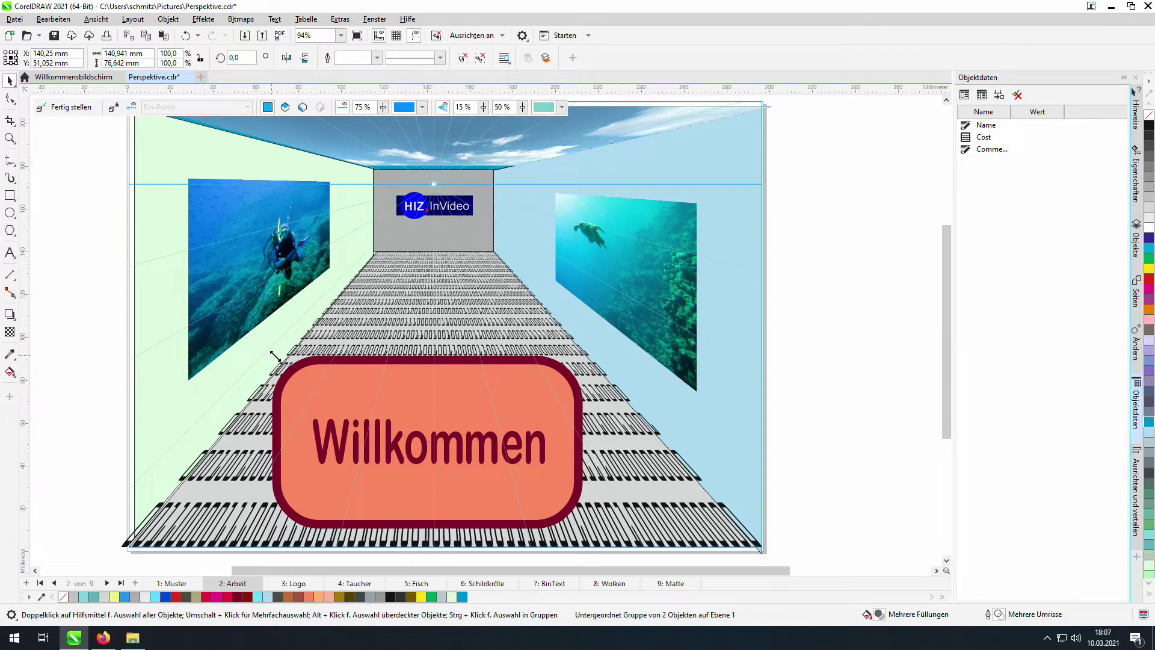
- Scale the Willkommen mat down to about 62 × 34 mm and move its frame and text together to about X 155 mm, Y 28 mm
{"action": "left_click_drag", "start_coordinate": [275, 357], "coordinate": [443, 449]}
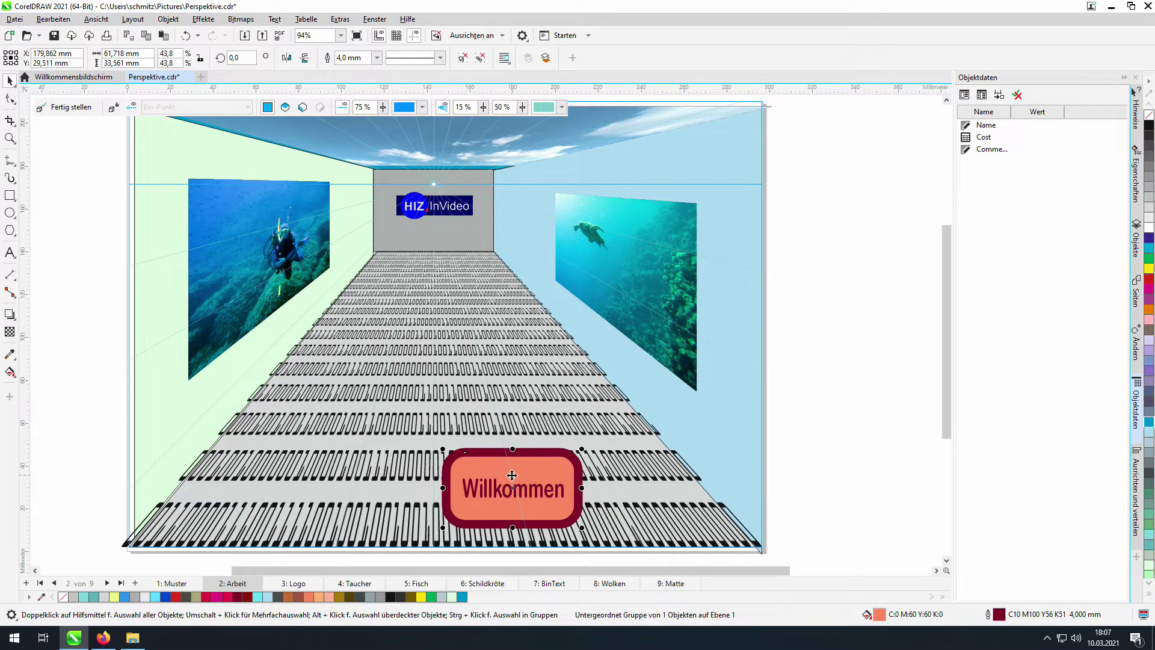
{"action": "left_click_drag", "start_coordinate": [512, 475], "coordinate": [453, 461]}
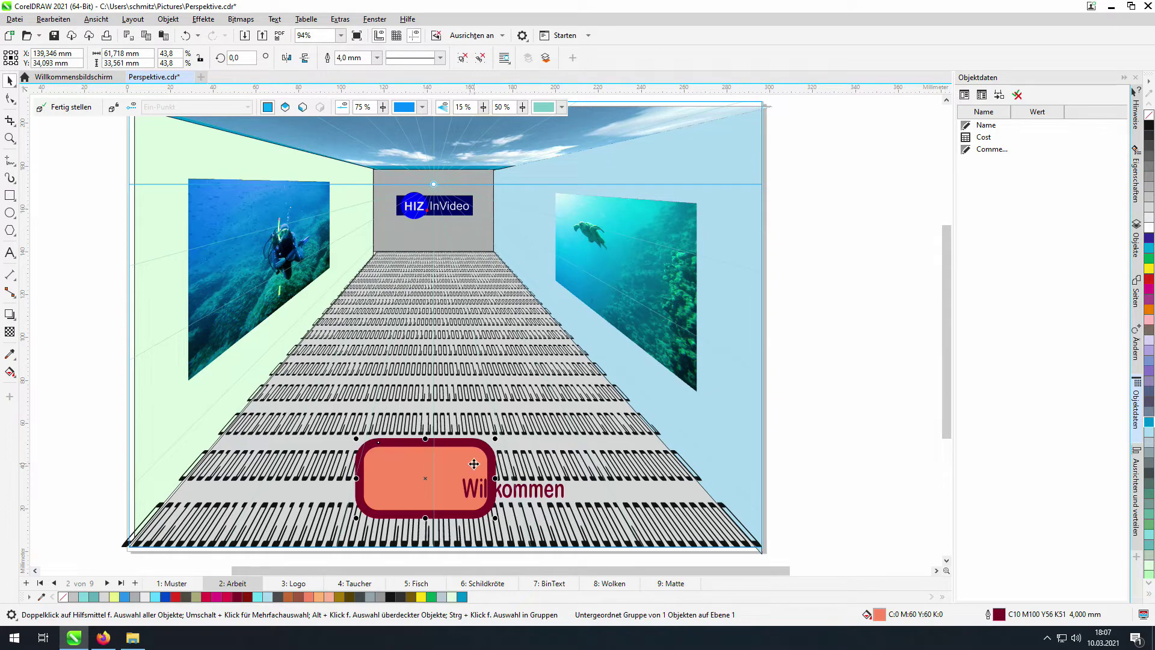
{"action": "key", "text": "ctrl+z"}
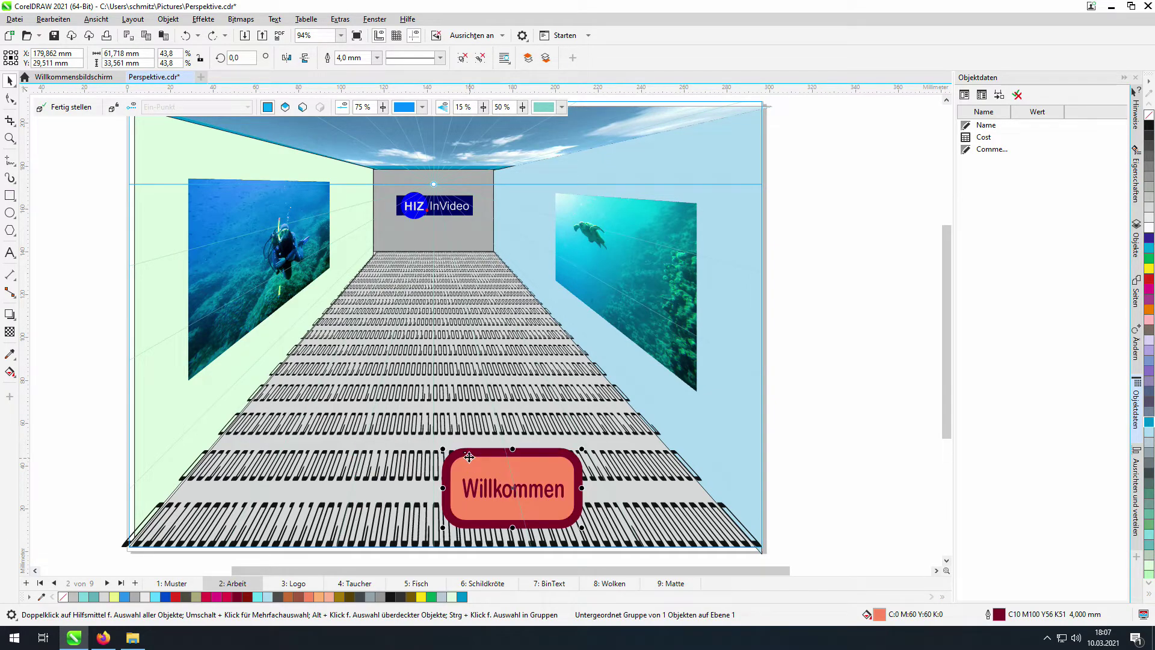
{"action": "left_click", "coordinate": [488, 491]}
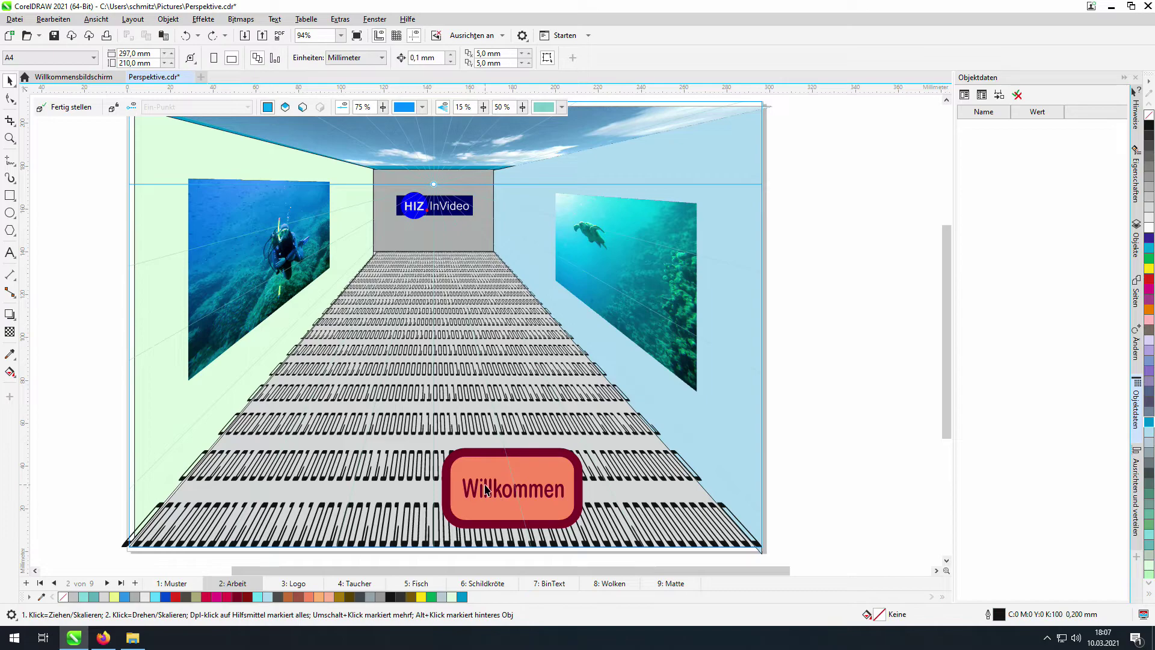
{"action": "left_click", "coordinate": [475, 449], "text": "shift"}
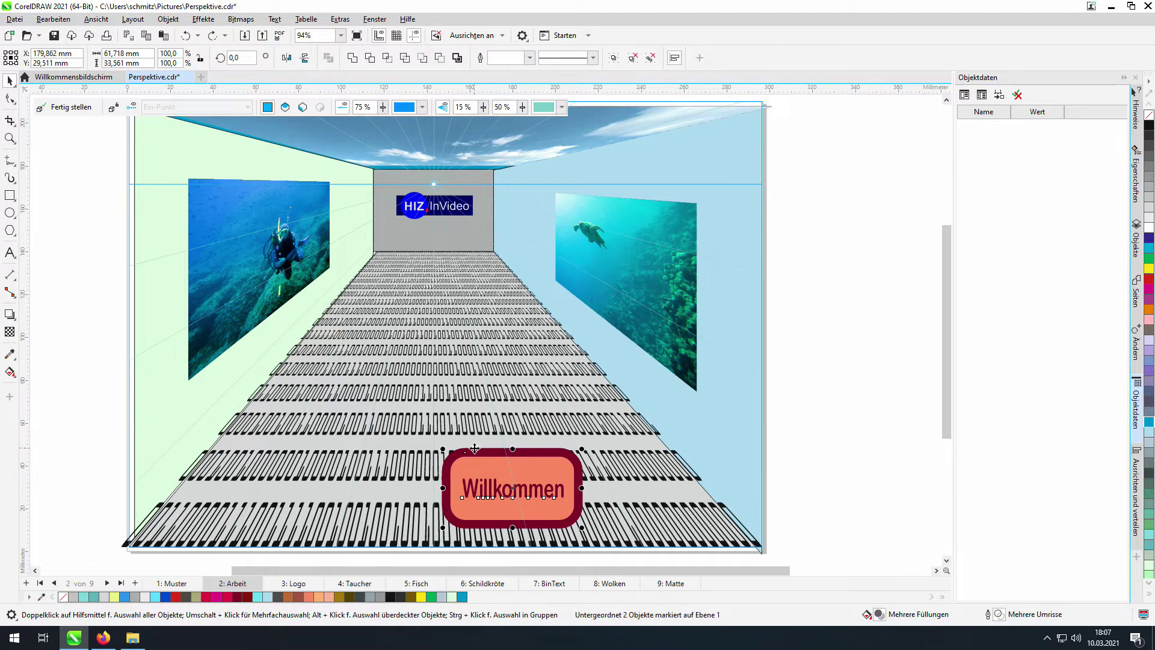
{"action": "left_click_drag", "start_coordinate": [498, 470], "coordinate": [446, 471]}
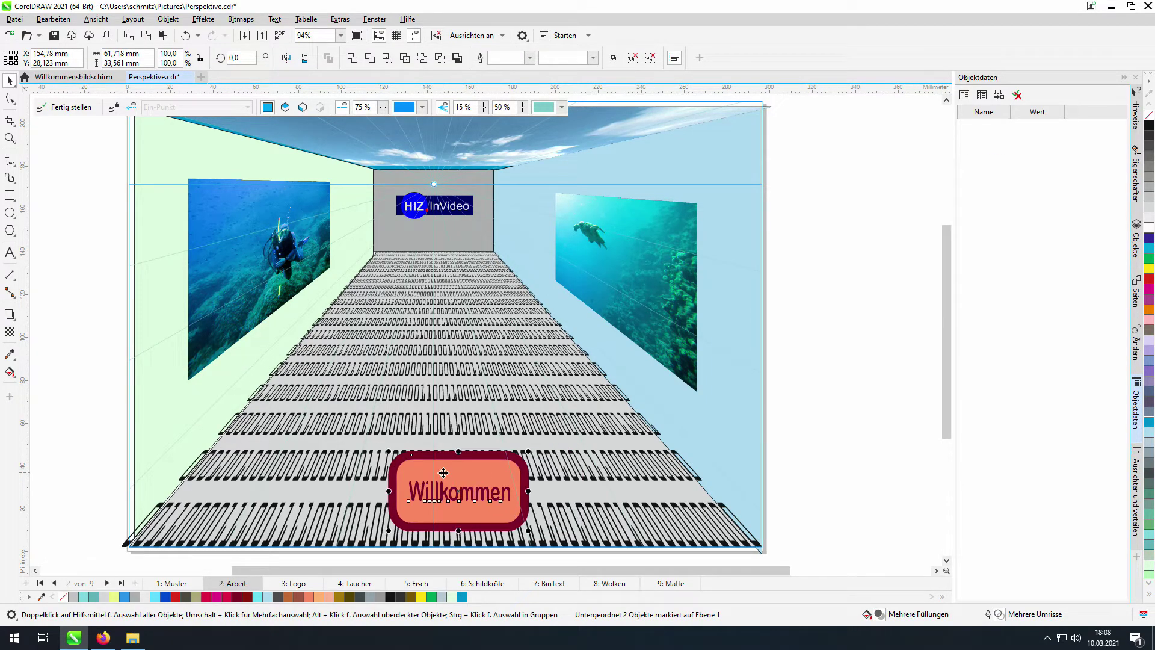
- Move the mat's frame and text onto the top perspective plane and shorten them to about 47 mm high at the front of the floor
{"action": "right_click", "coordinate": [446, 472]}
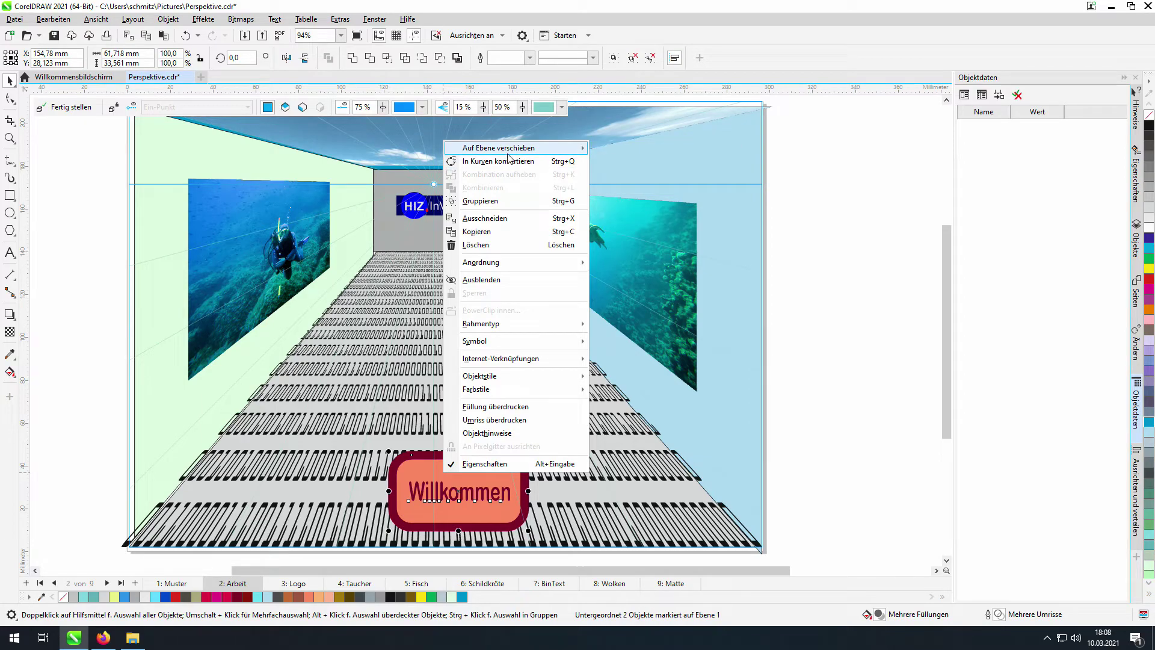
{"action": "mouse_move", "coordinate": [509, 155]}
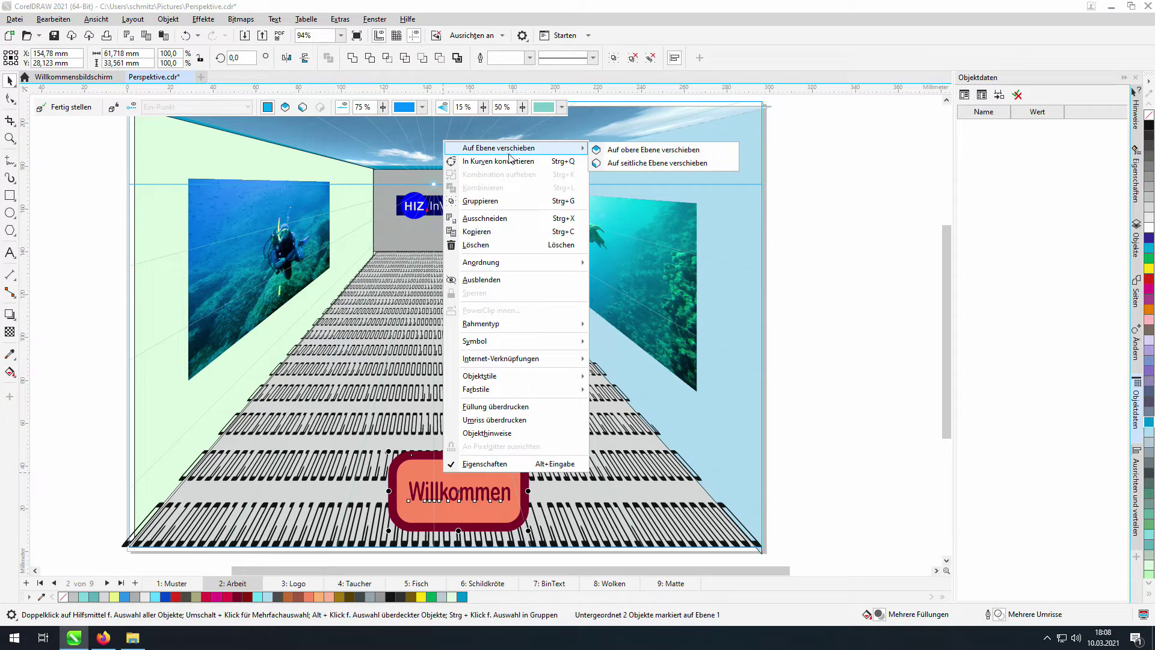
{"action": "left_click", "coordinate": [663, 149]}
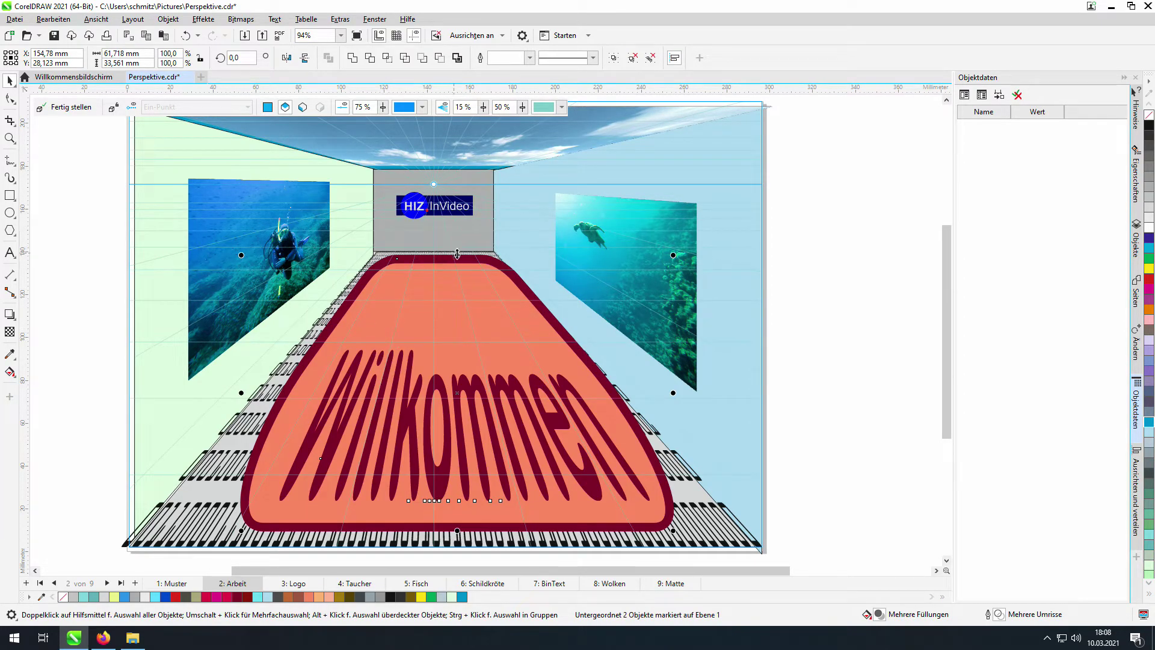
{"action": "left_click_drag", "start_coordinate": [459, 255], "coordinate": [456, 421]}
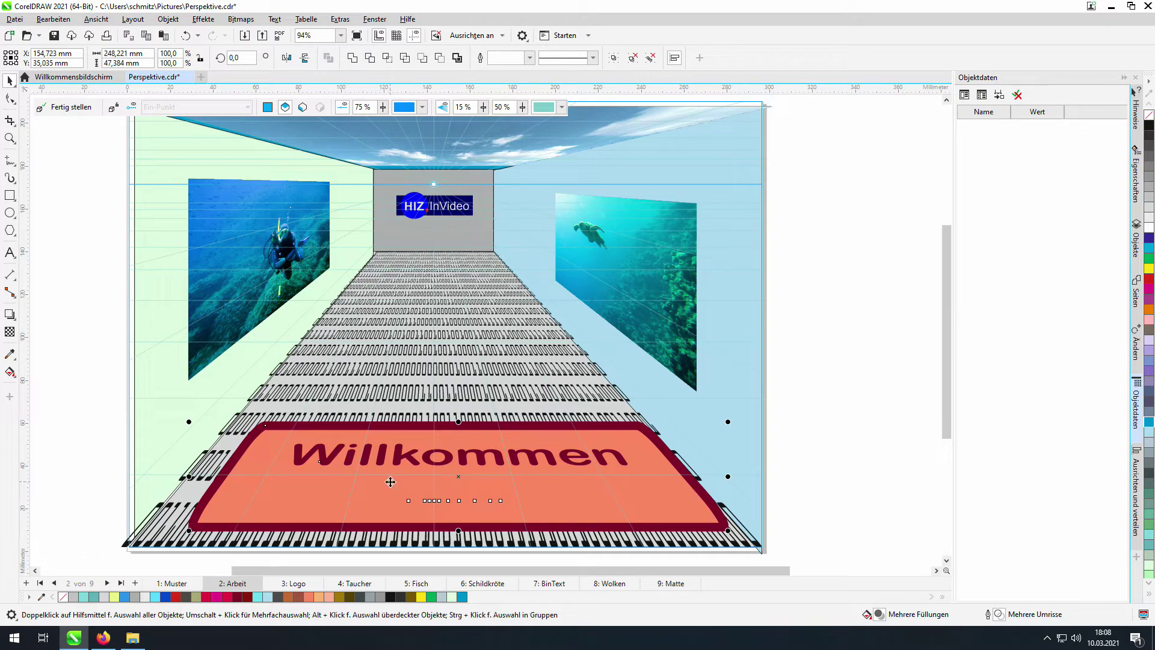
- Narrow the projected Willkommen mat from both sides to about 148 mm wide, centred at about X 155 mm
{"action": "left_click", "coordinate": [436, 445]}
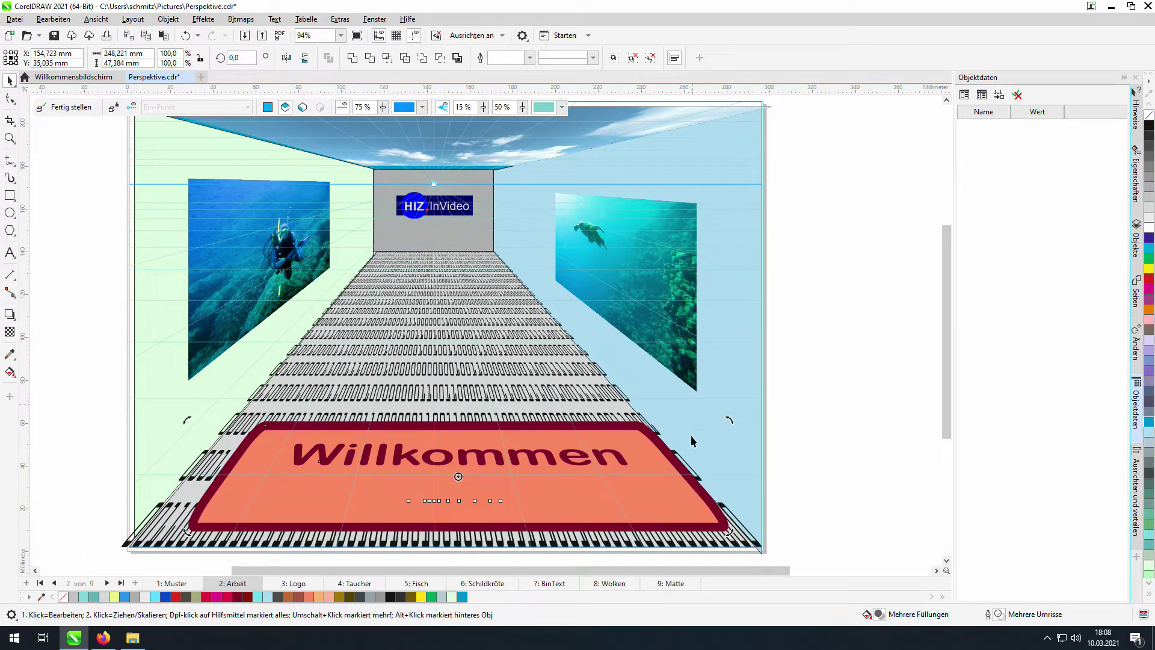
{"action": "left_click", "coordinate": [635, 501]}
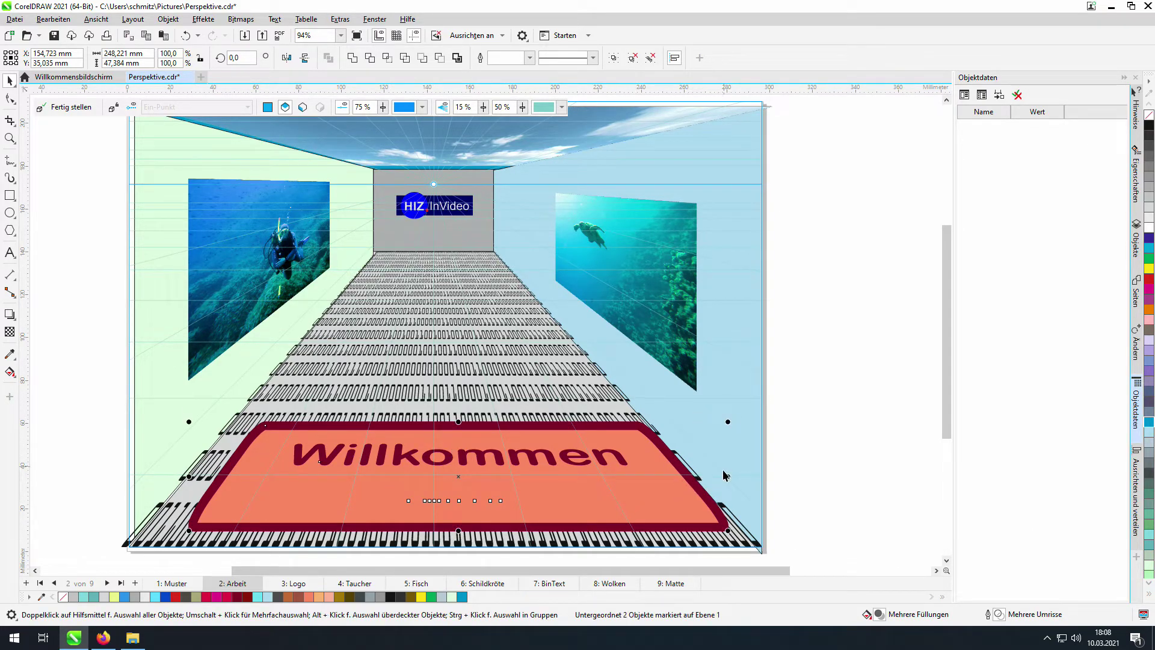
{"action": "left_click_drag", "start_coordinate": [728, 477], "coordinate": [622, 481]}
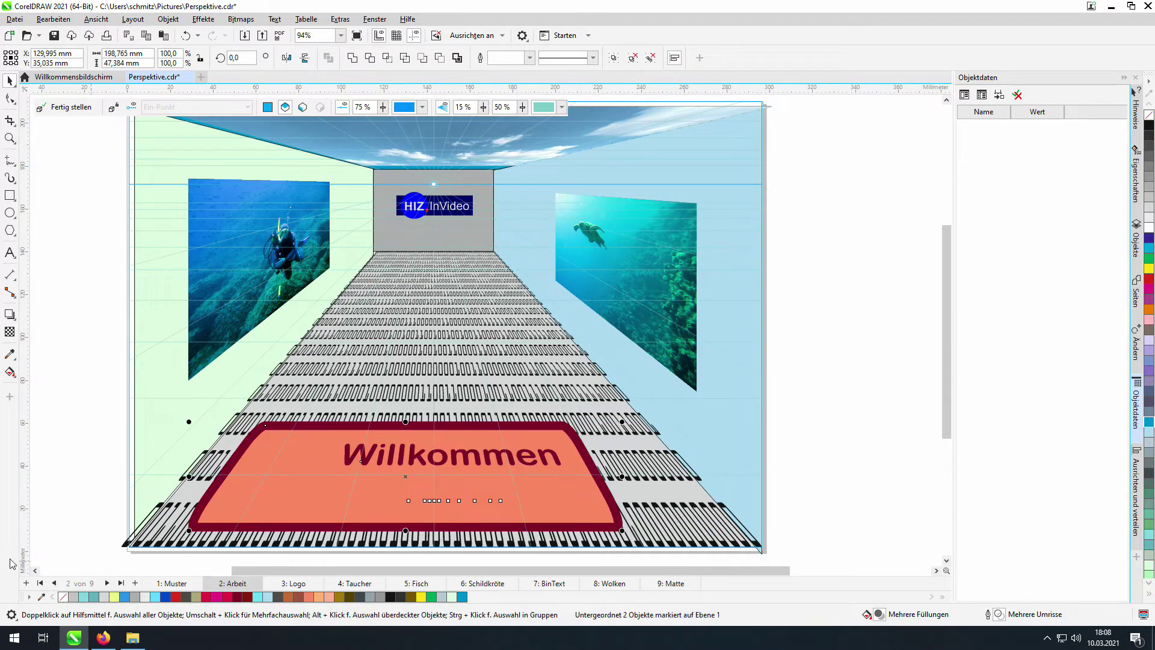
{"action": "left_click", "coordinate": [223, 467]}
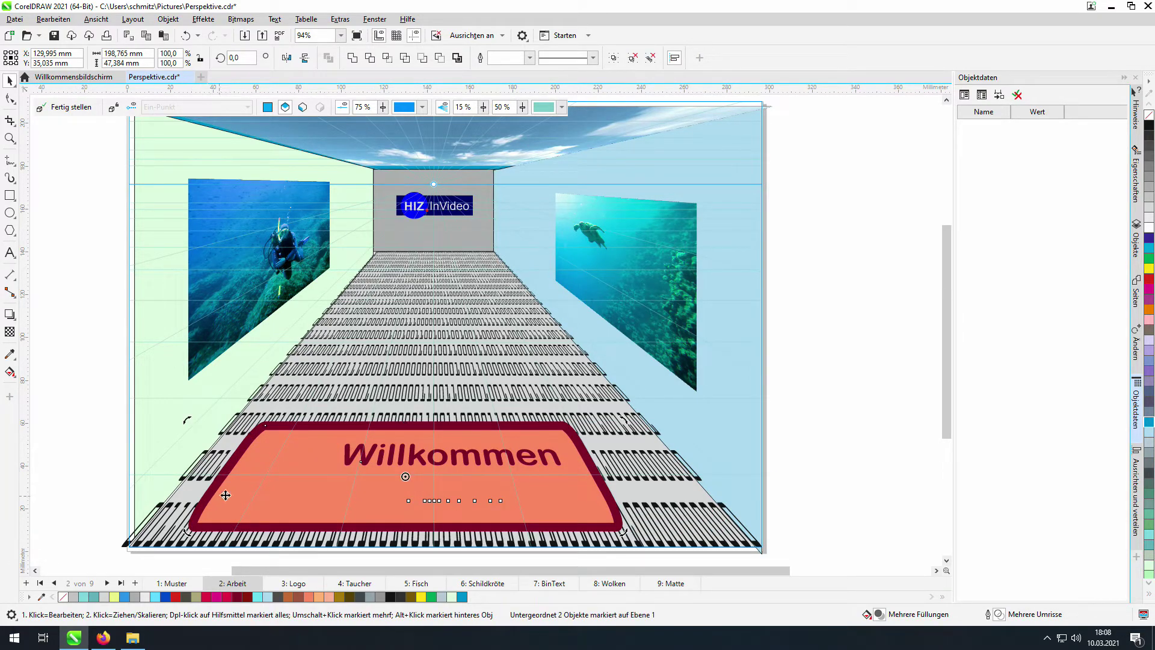
{"action": "left_click", "coordinate": [226, 495]}
{"action": "left_click_drag", "start_coordinate": [190, 477], "coordinate": [297, 477]}
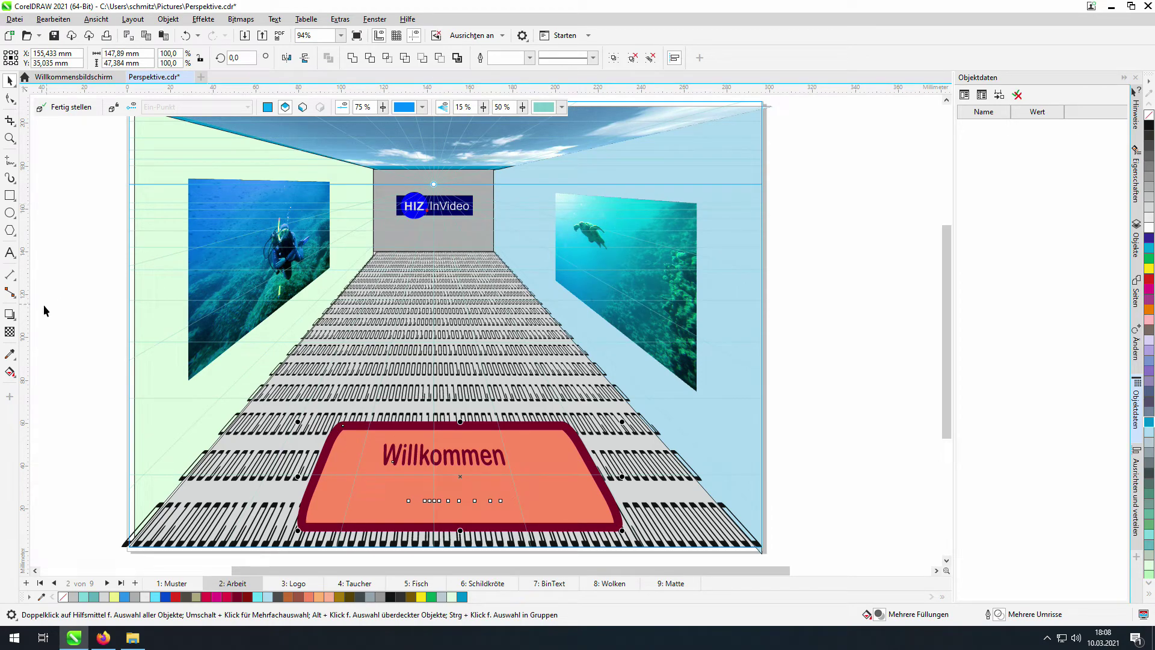
- Fill the right wall with a light turquoise sampled from the upper part of the turtle photo
{"action": "left_click", "coordinate": [10, 354]}
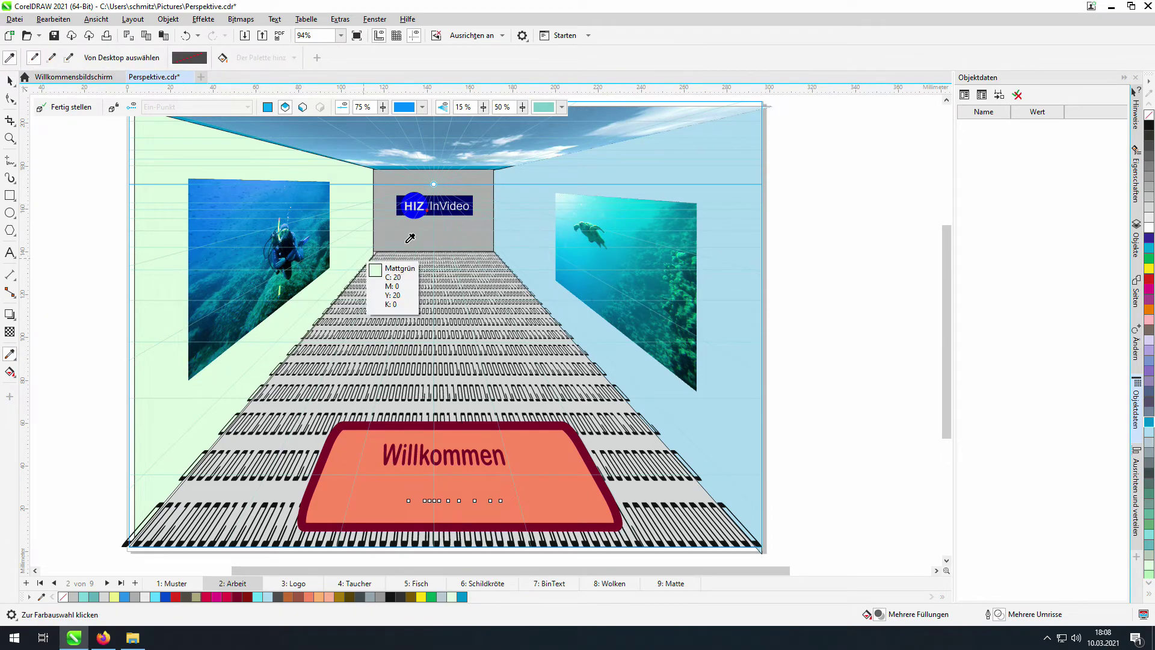
{"action": "left_click", "coordinate": [591, 206]}
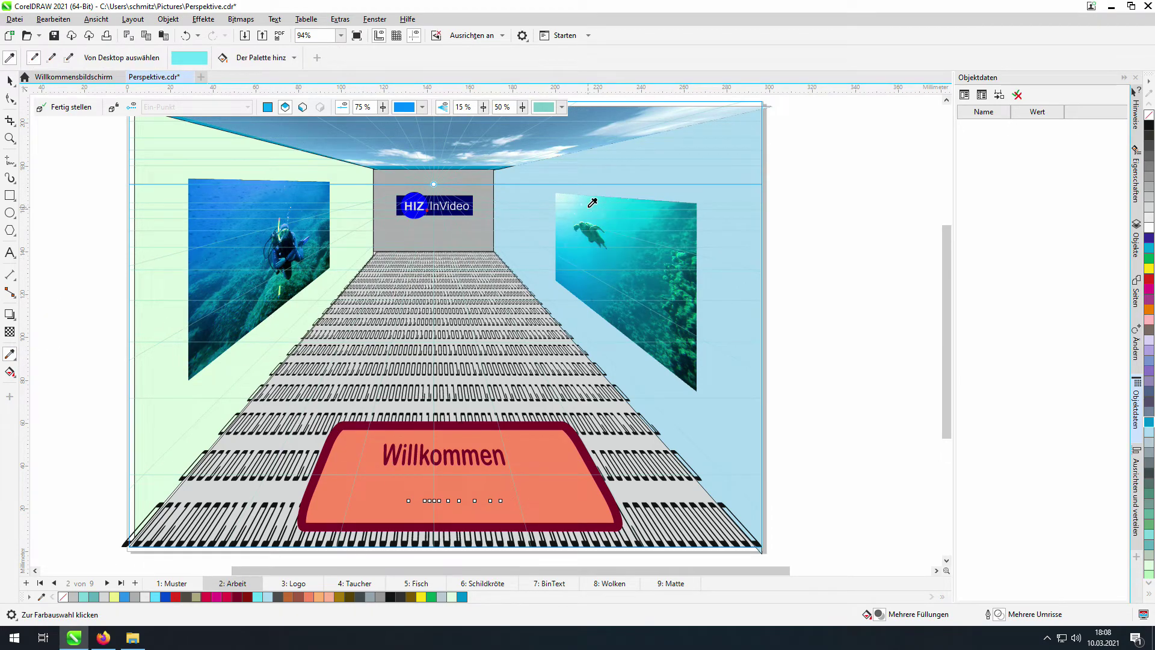
{"action": "left_click", "coordinate": [532, 205]}
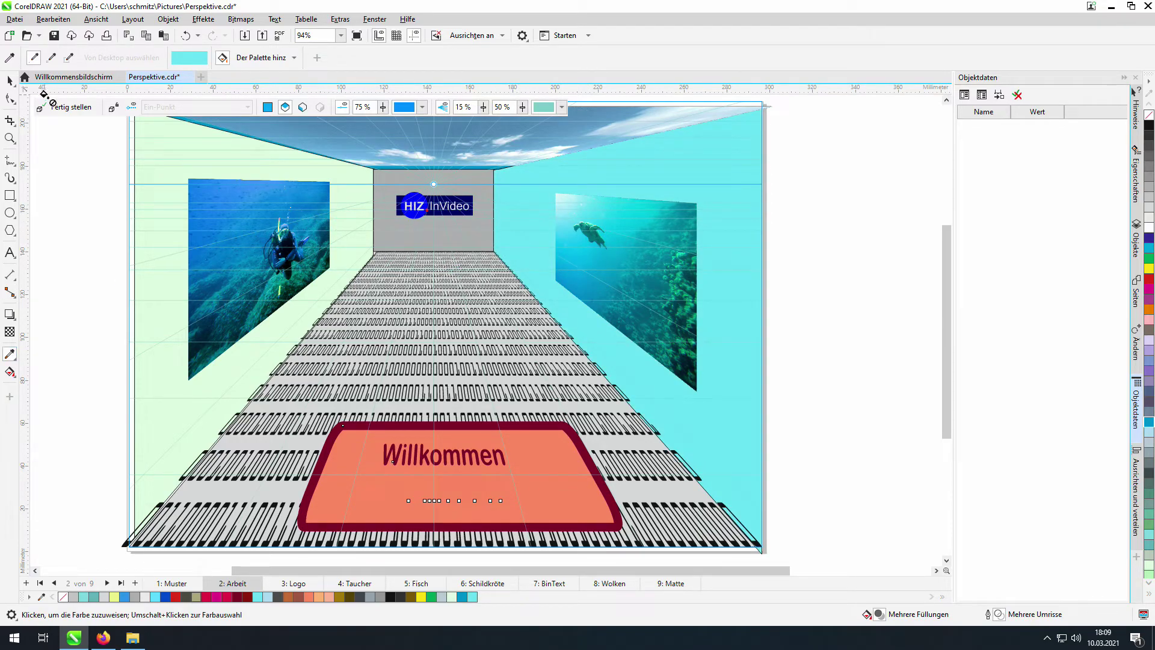
{"action": "left_click", "coordinate": [9, 80]}
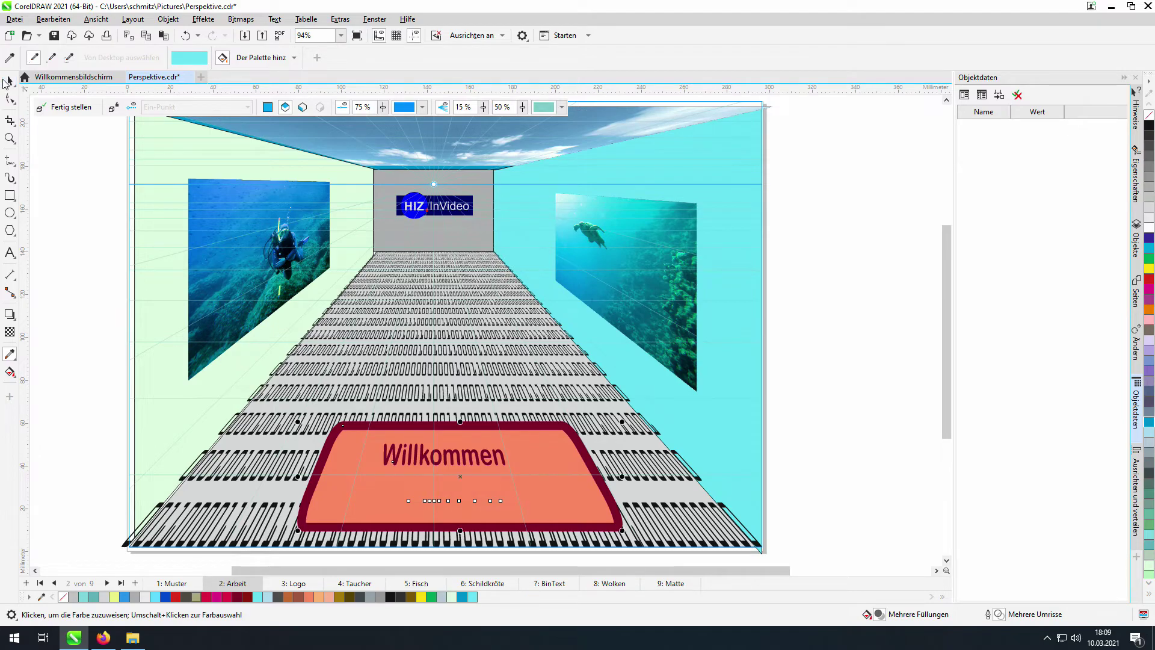
- Fill the left wall with a blue sampled from the diver photo and the right wall with a deeper blue sampled from the turtle photo
{"action": "left_click", "coordinate": [7, 359]}
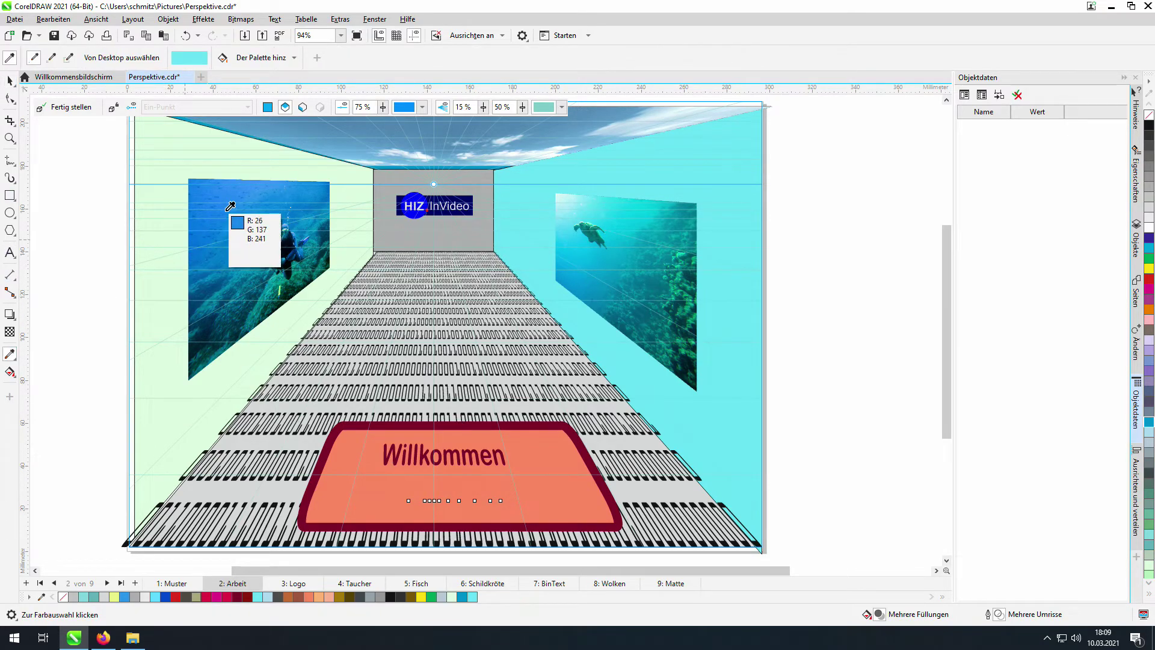
{"action": "left_click", "coordinate": [163, 210]}
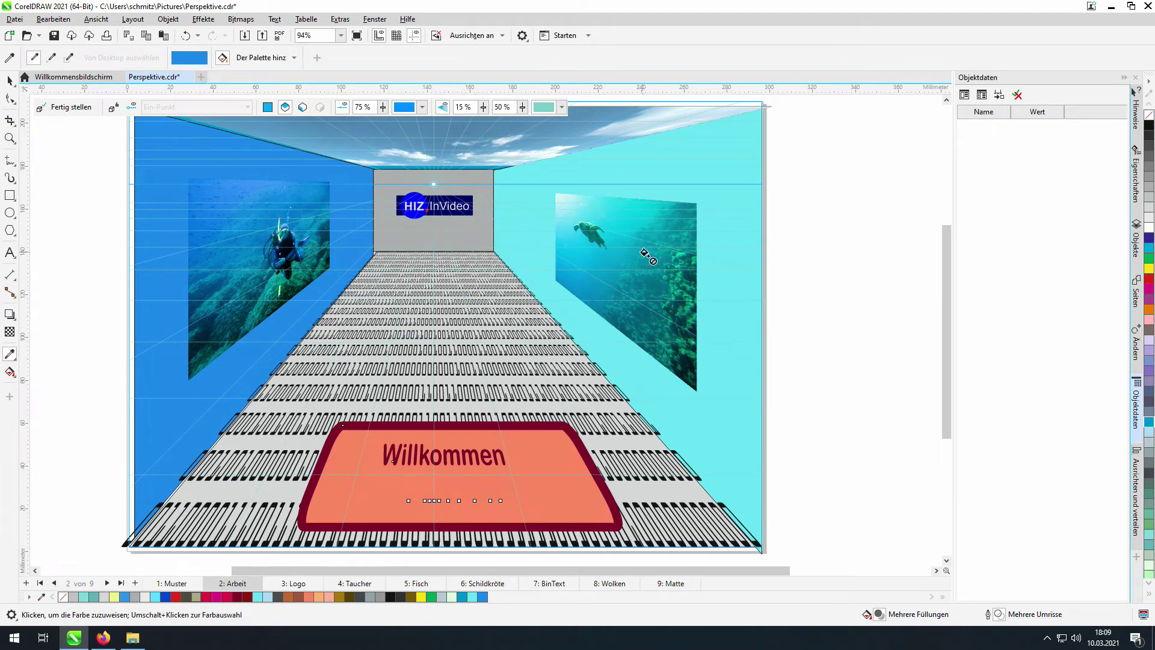
{"action": "left_click", "coordinate": [13, 81]}
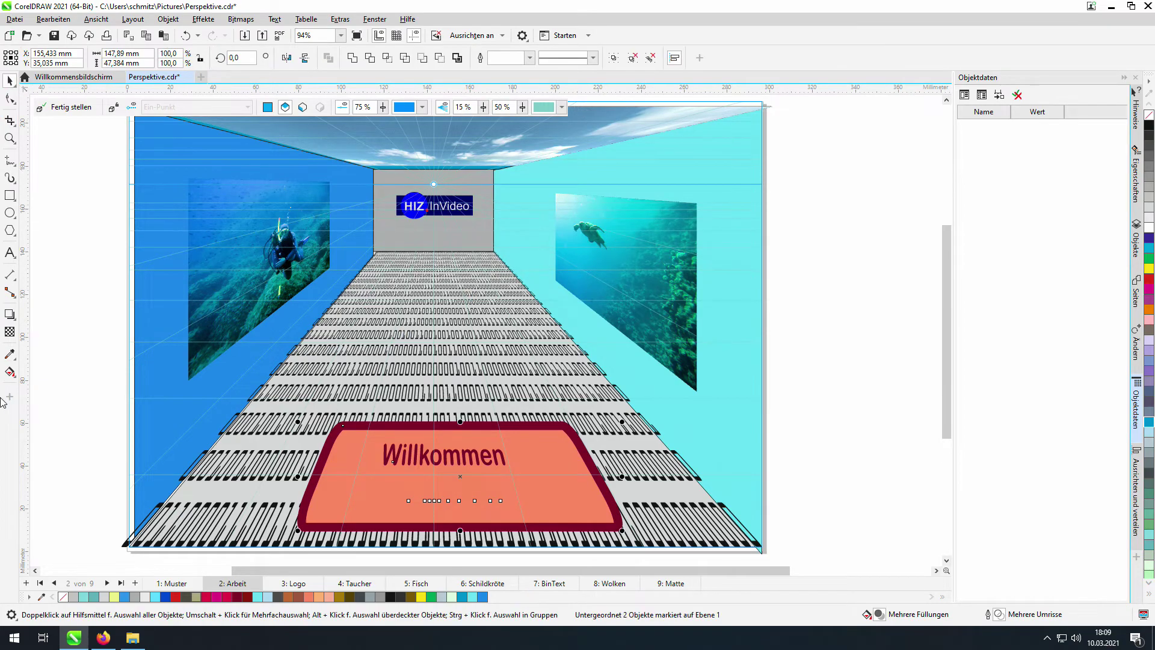
{"action": "left_click", "coordinate": [11, 354]}
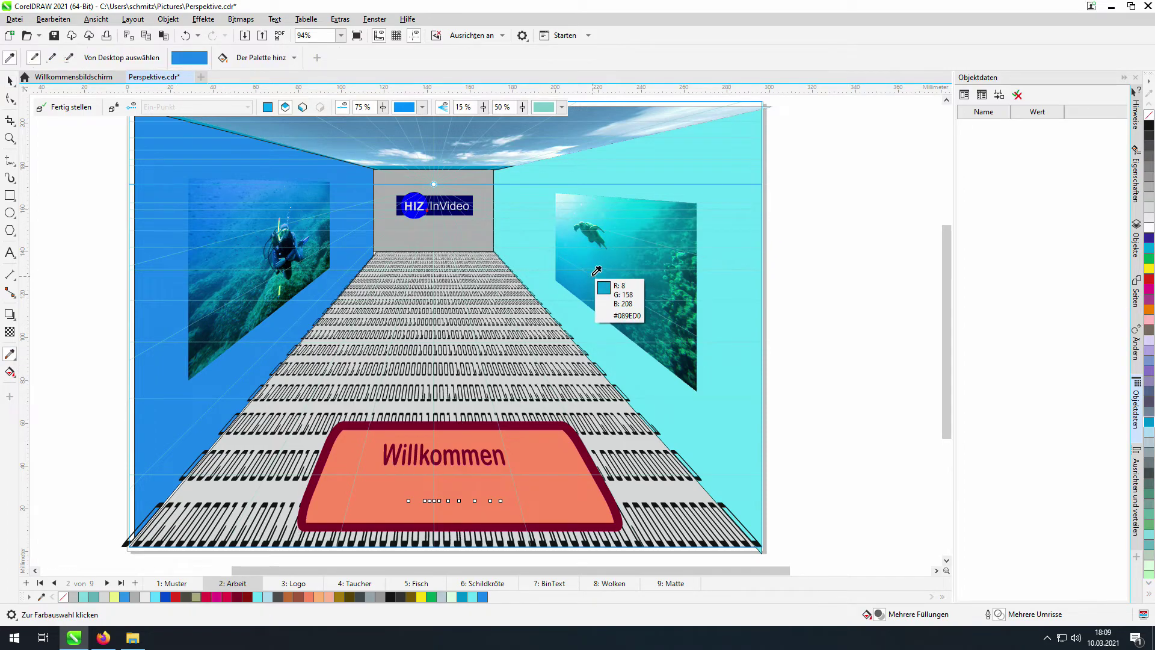
{"action": "left_click", "coordinate": [522, 217]}
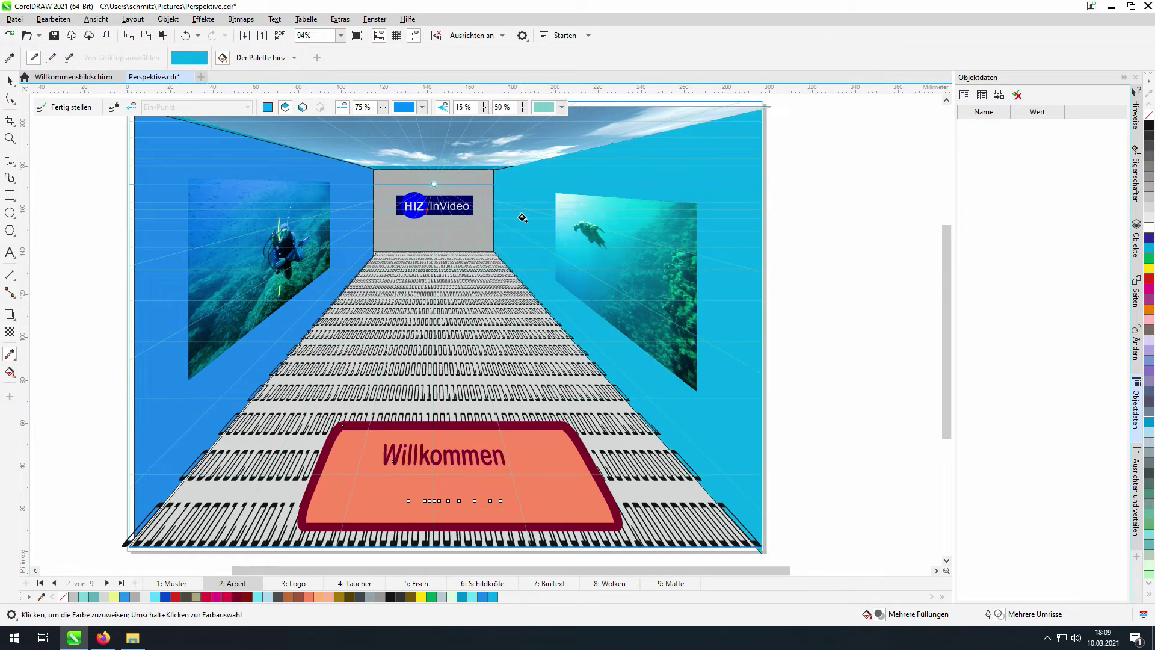